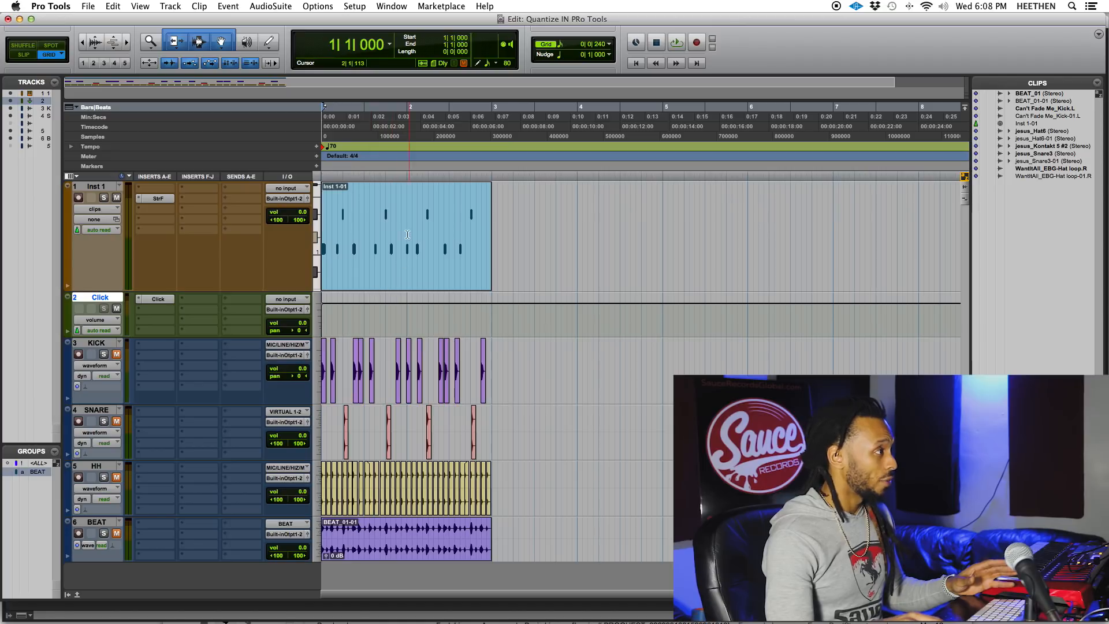
Step: Make the Inst 1 track taller and hide the Clips list to give the MIDI notes more room
left_click_drag(307, 291, 310, 326)
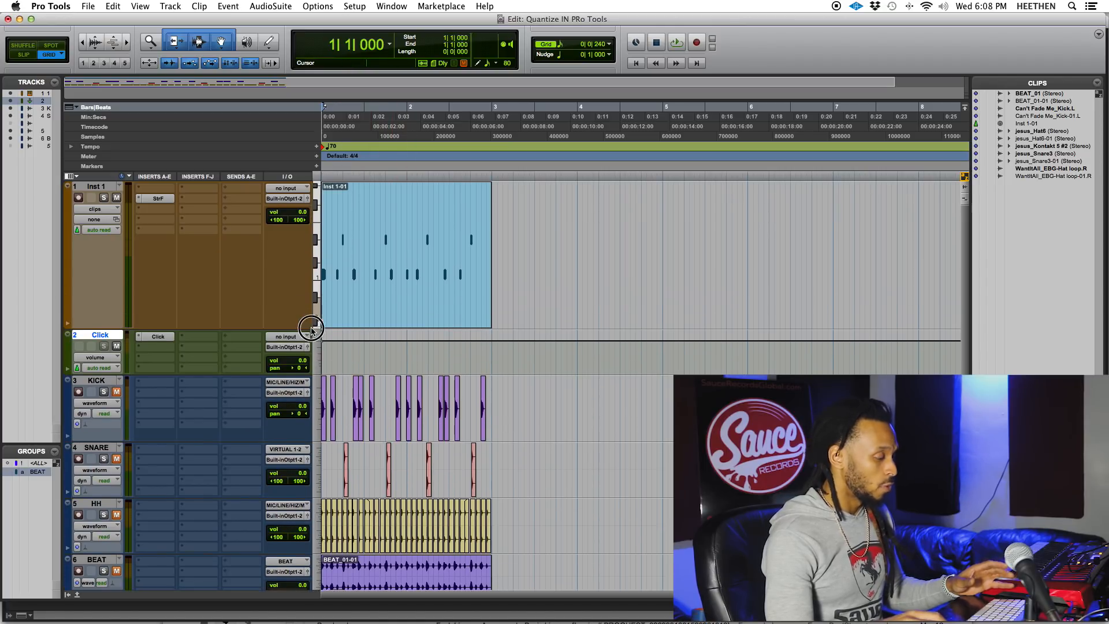
key("super+bracketleft")
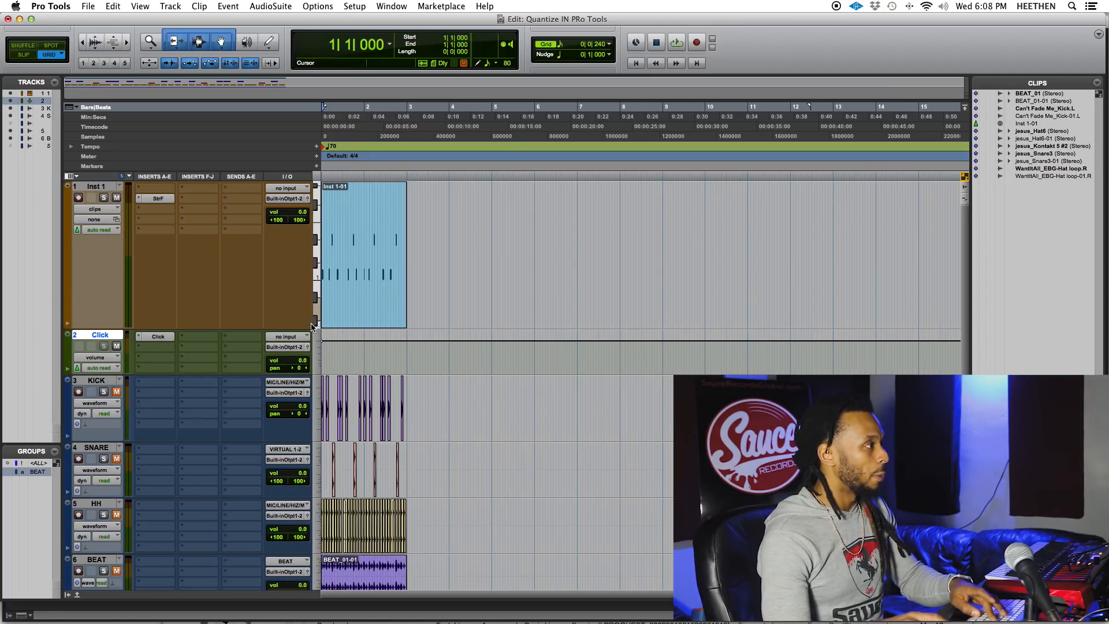
key("super+bracketright")
key("super+bracketright")
key("super+bracketright")
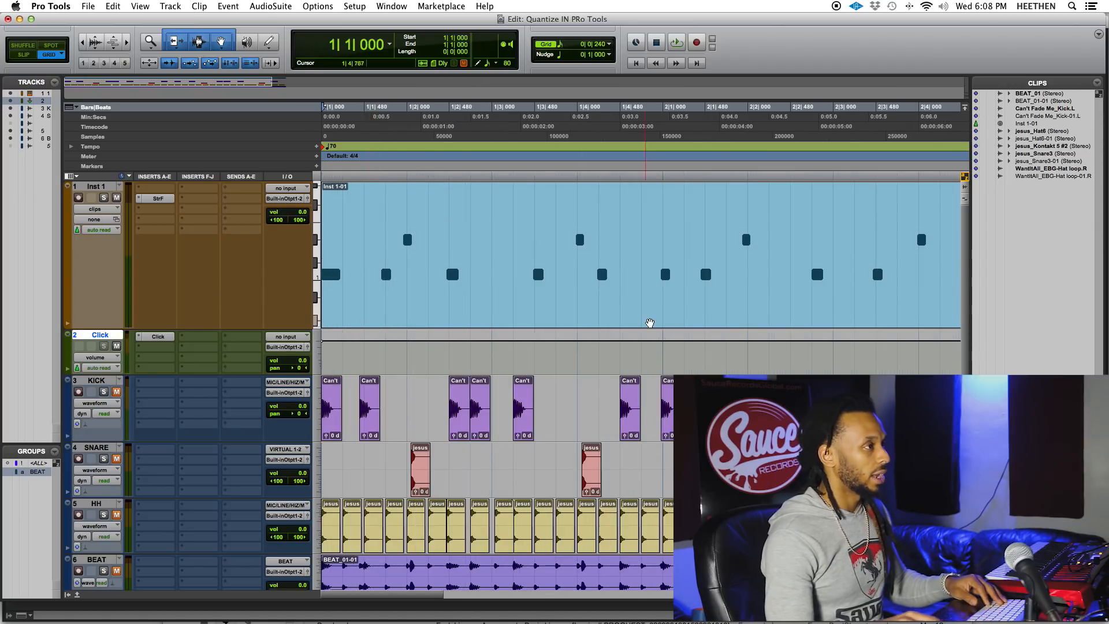
key("super+shift+l")
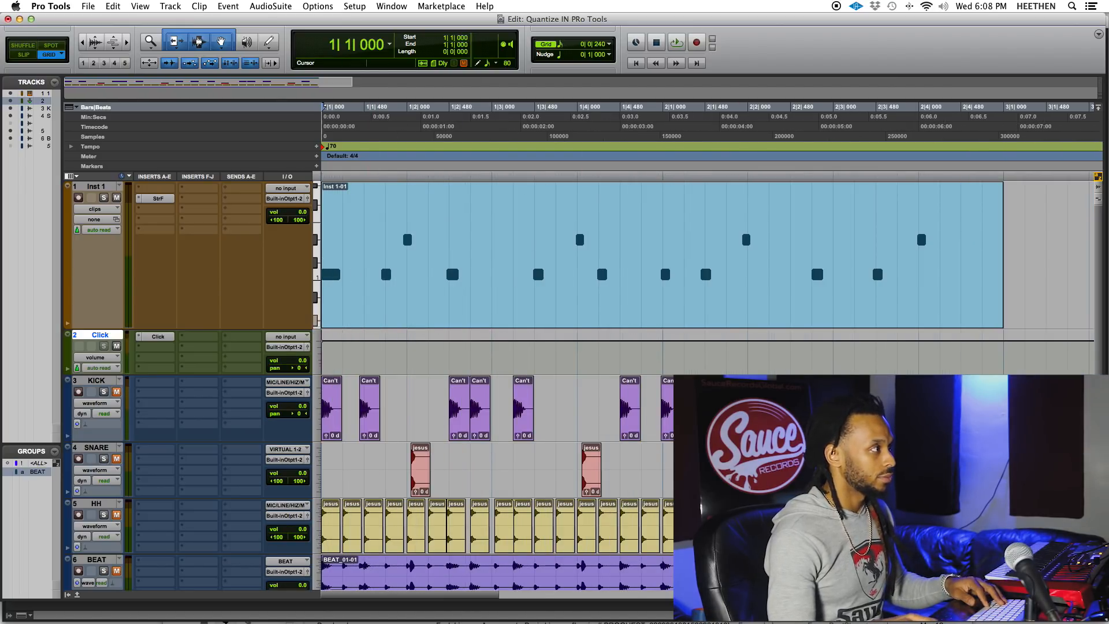
Step: Play back the Inst 1 MIDI pattern from the start of the session to hear its original timing
key("space")
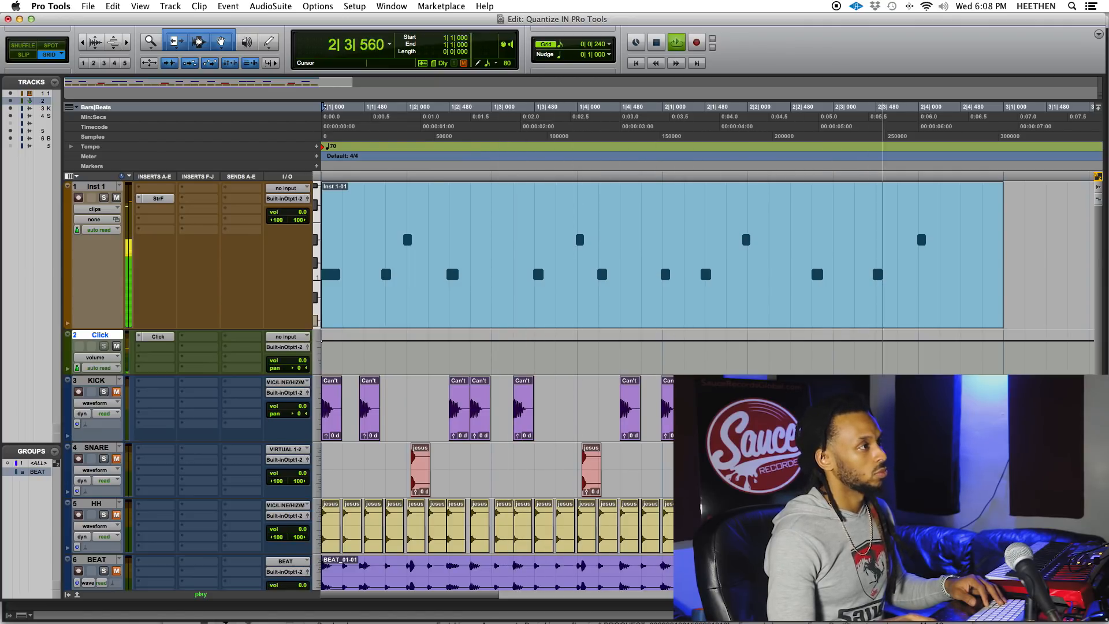
key("space")
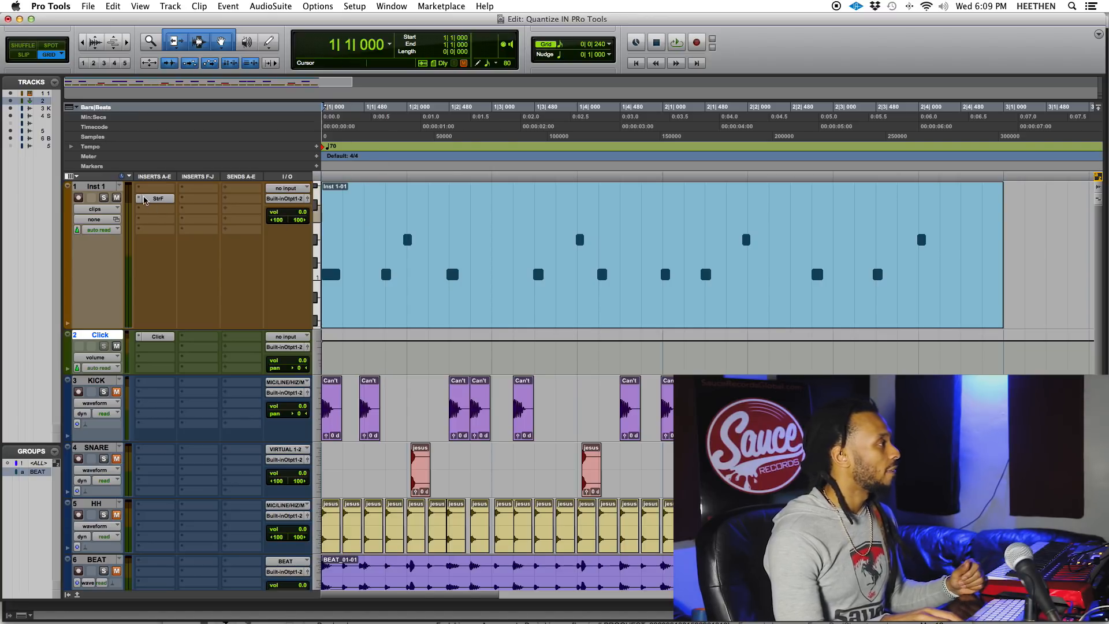
Step: Show the Real-Time Properties column for the tracks in the Edit window
left_click(138, 6)
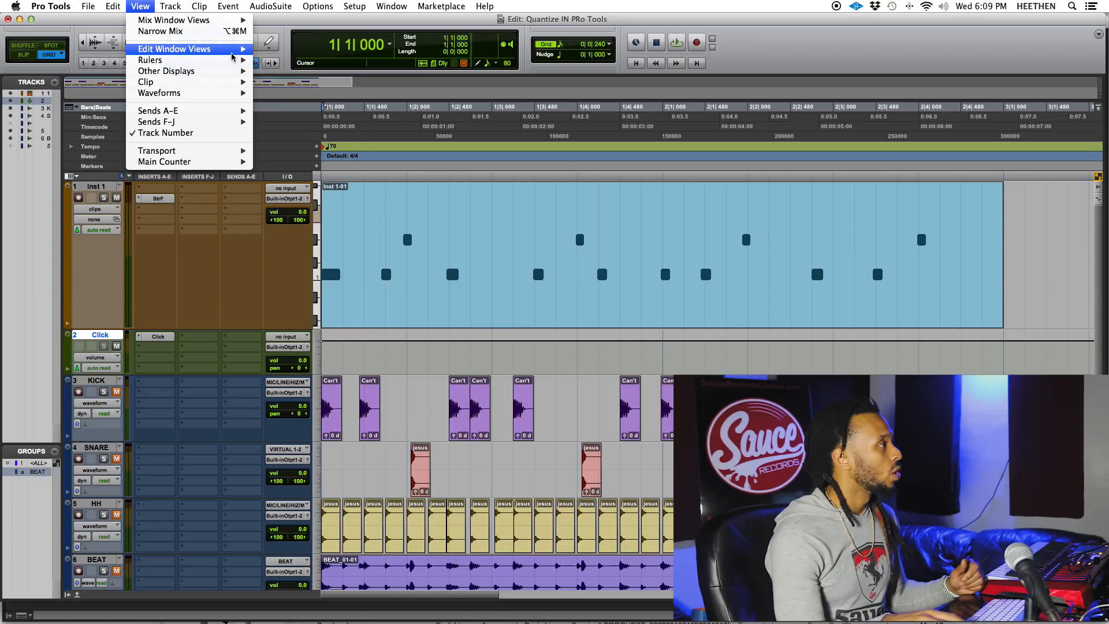
mouse_move(234, 51)
left_click(291, 143)
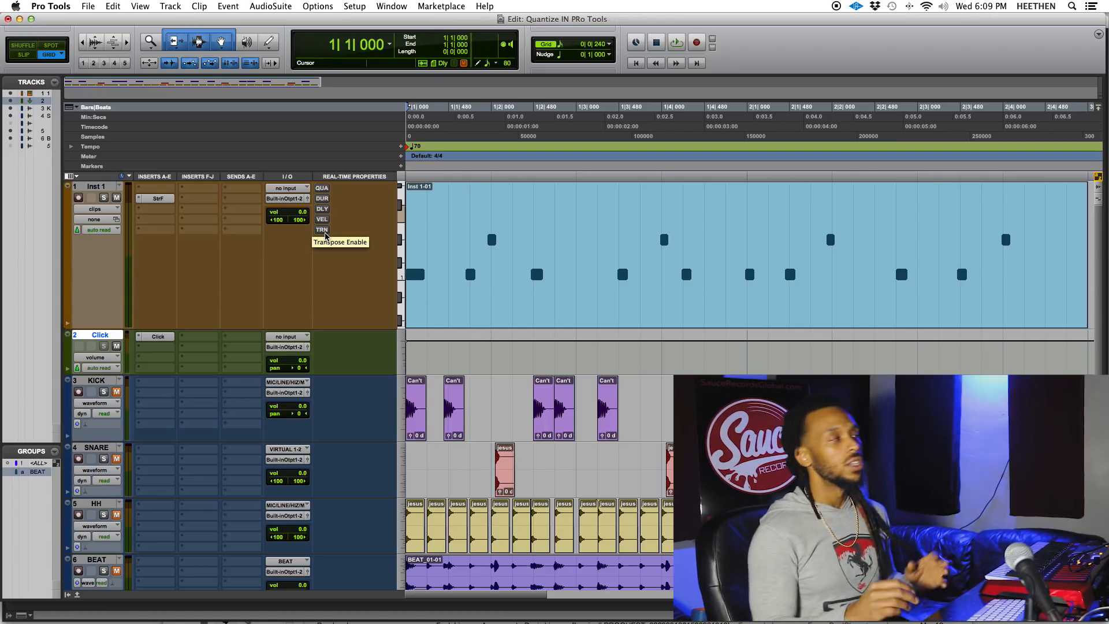
Step: Switch real-time quantize on the Inst 1 track on and off repeatedly to compare note positions, leaving it enabled
left_click(322, 189)
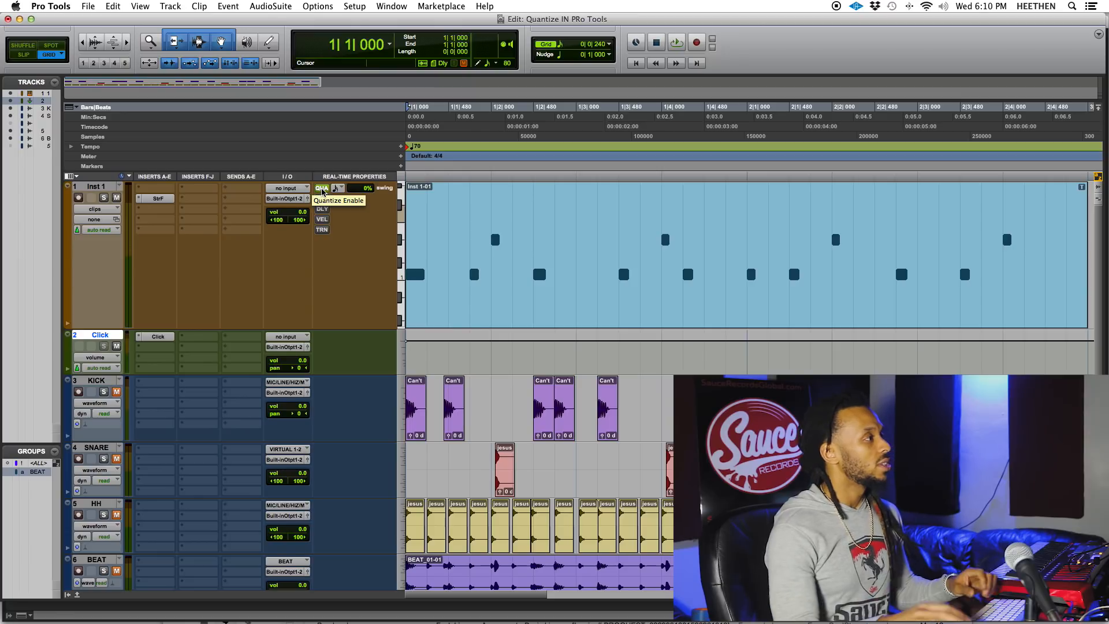
left_click(322, 189)
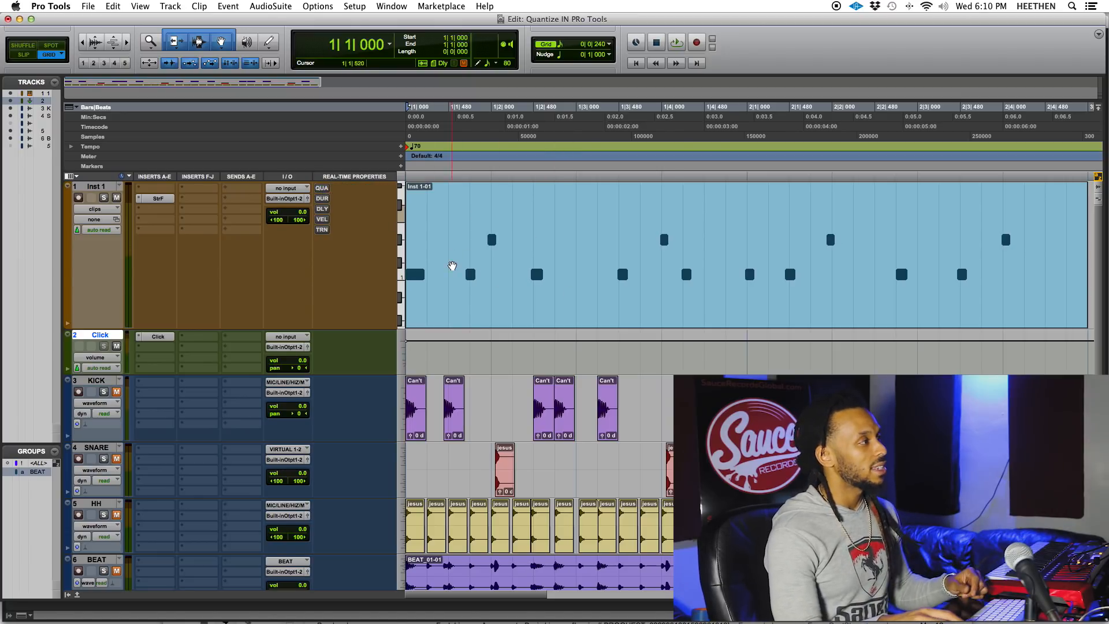
left_click(322, 189)
left_click(322, 189)
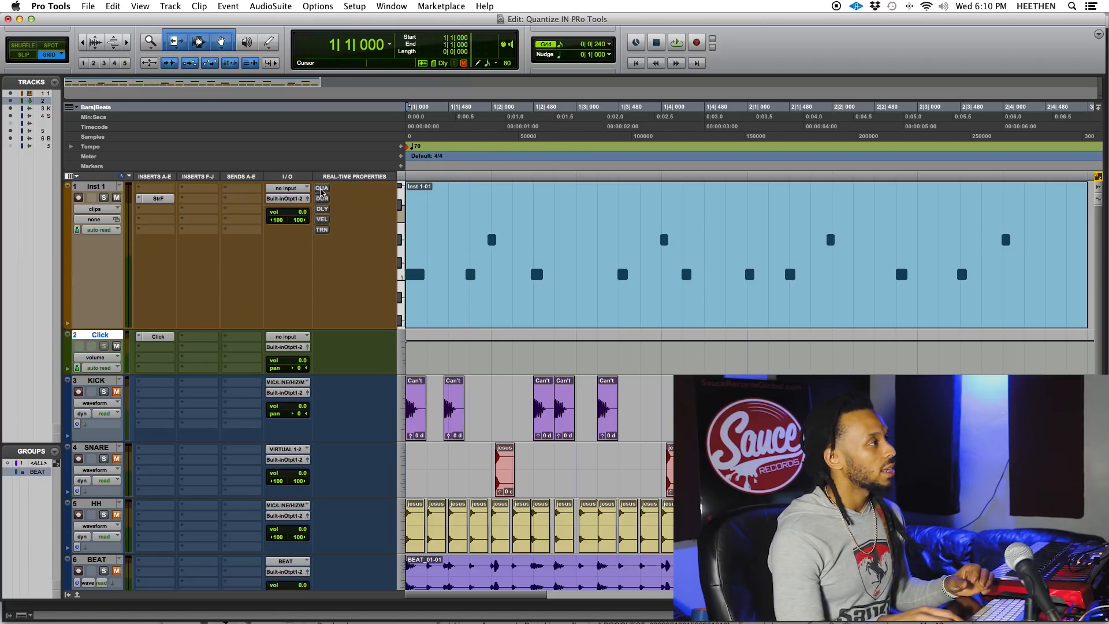
left_click(321, 189)
left_click(322, 189)
left_click(321, 189)
left_click(321, 189)
left_click(322, 191)
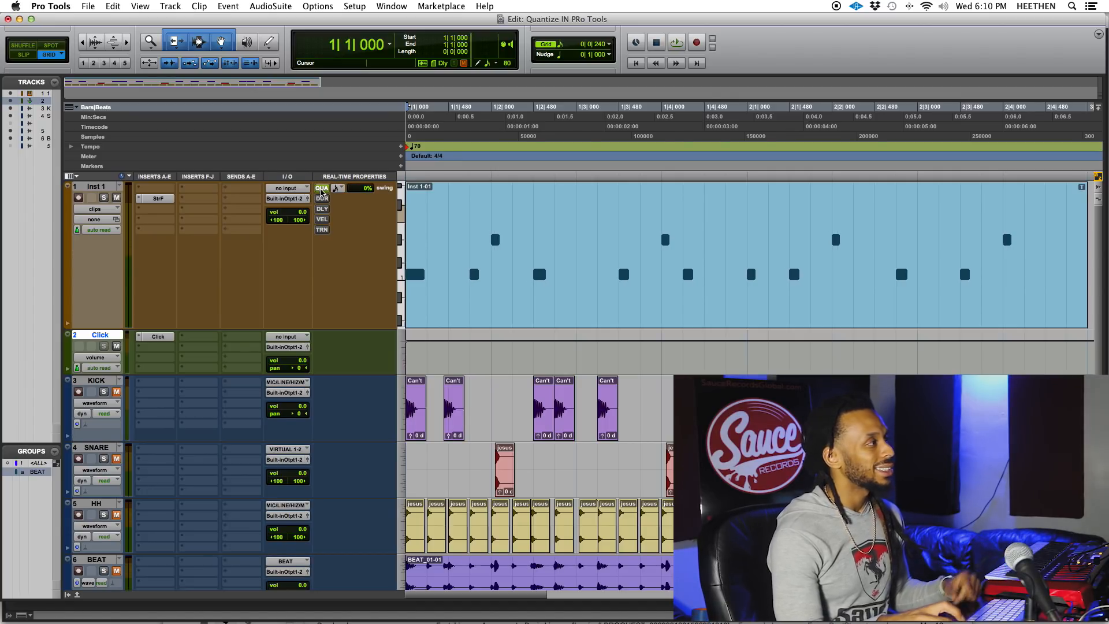
Step: Audition the Inst 1 track with real-time quantize enabled, and switch the quantize back off
key("space")
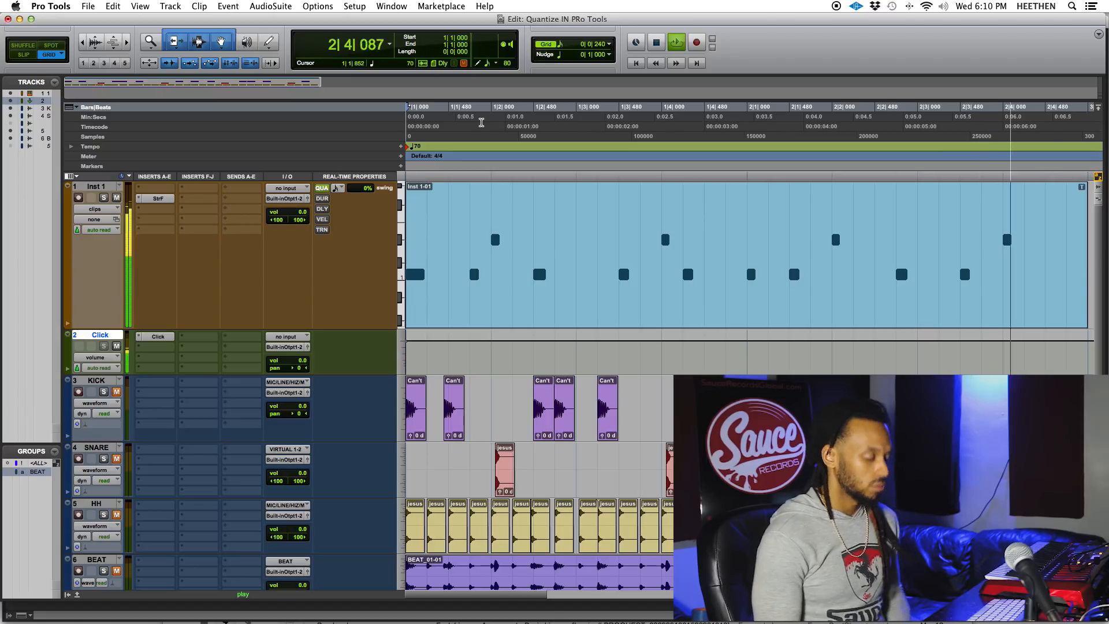
key("space")
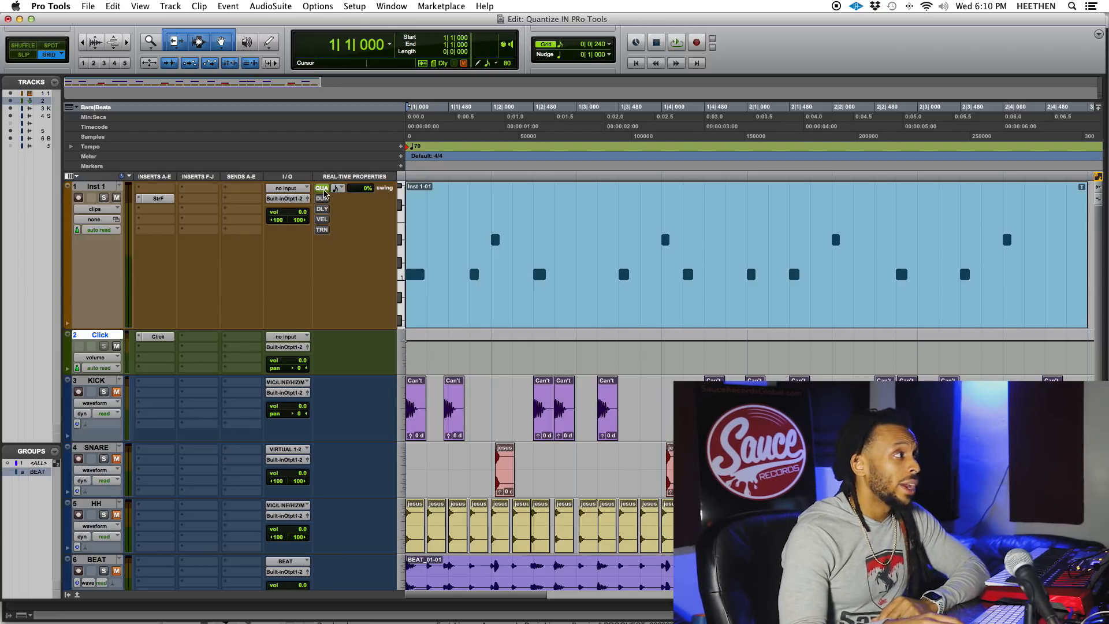
left_click(323, 189)
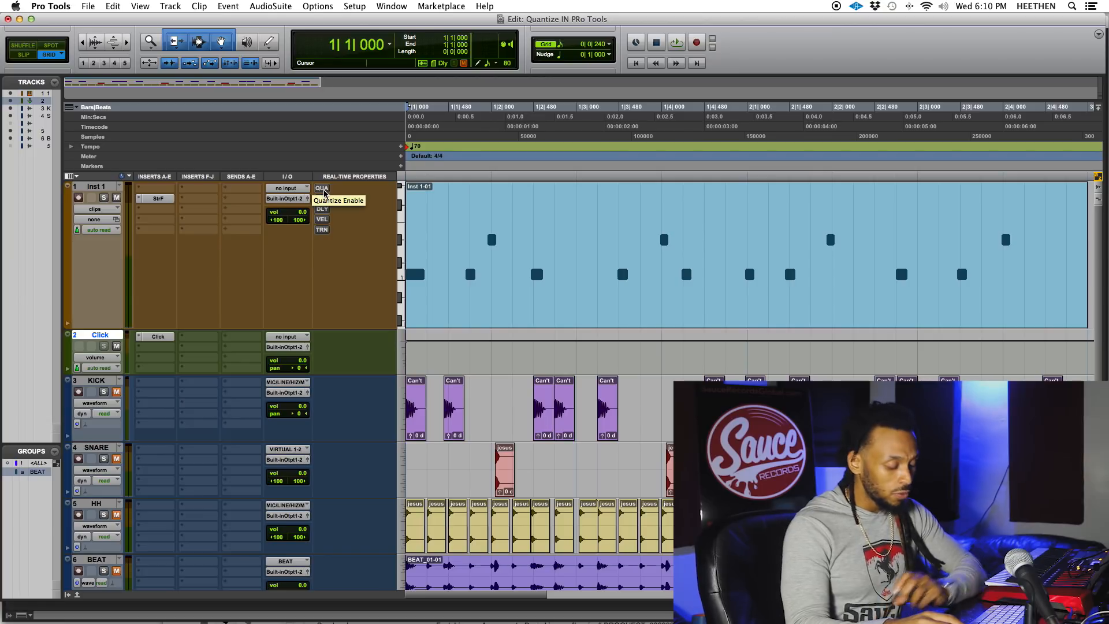
Step: Select the Inst 1-01 clip and open the MIDI Real-Time Properties window beside it, checking which targets the properties can apply to
key("r")
left_click(495, 287)
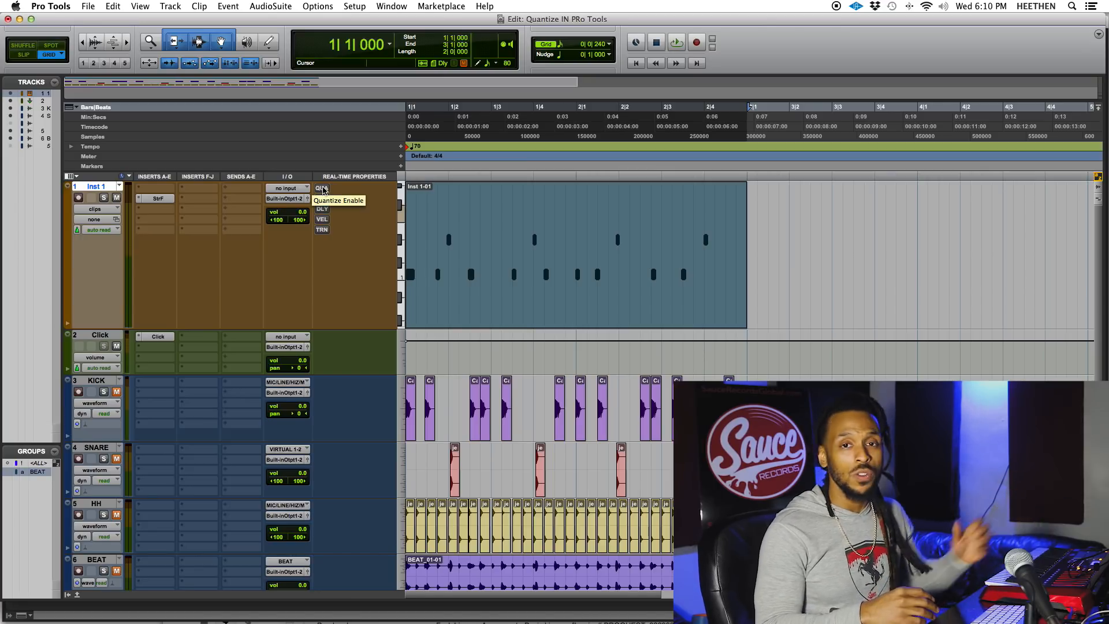
left_click(228, 6)
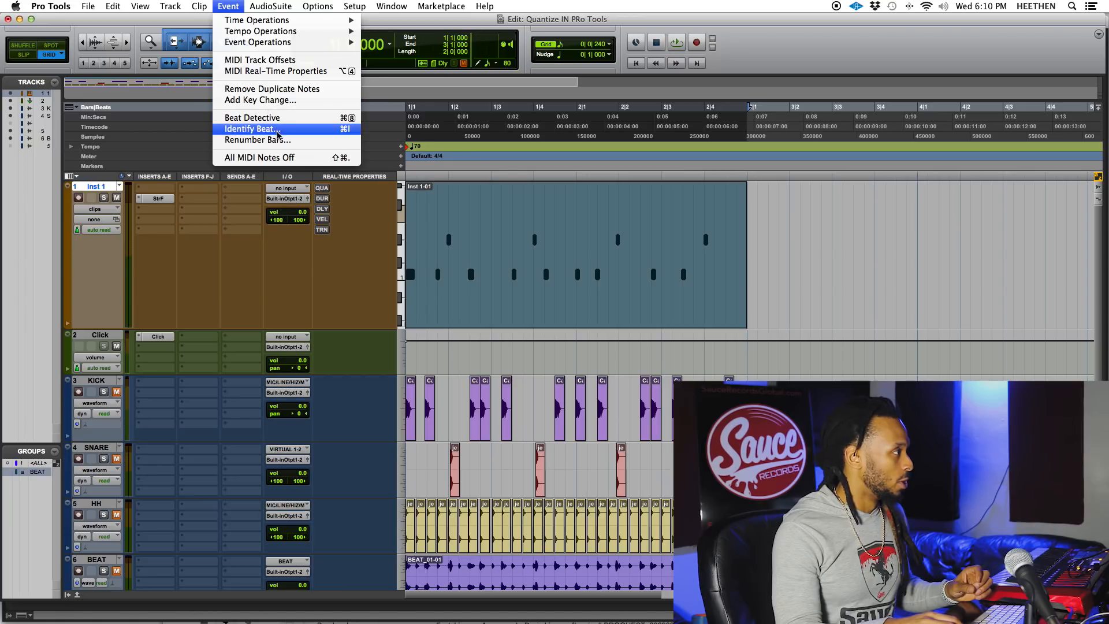
left_click(263, 74)
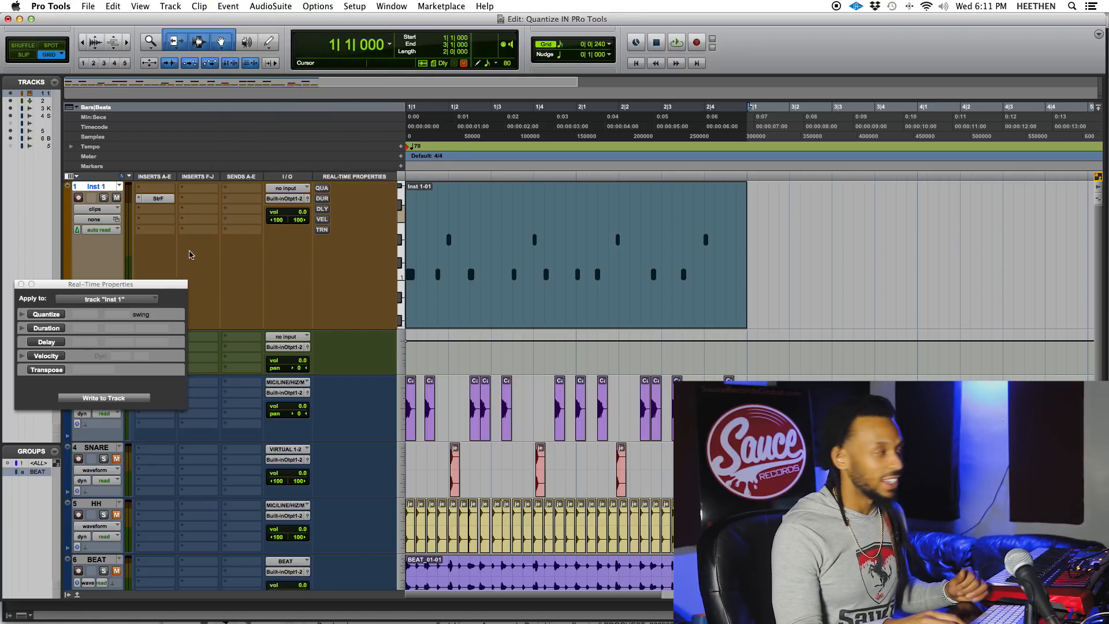
left_click_drag(155, 286, 915, 160)
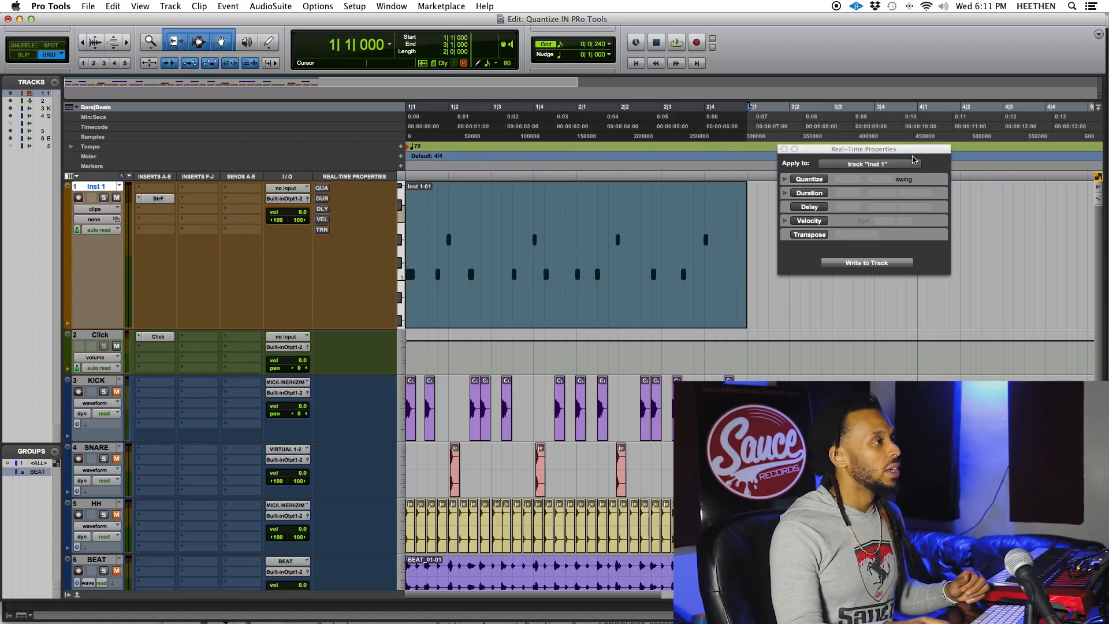
left_click(839, 166)
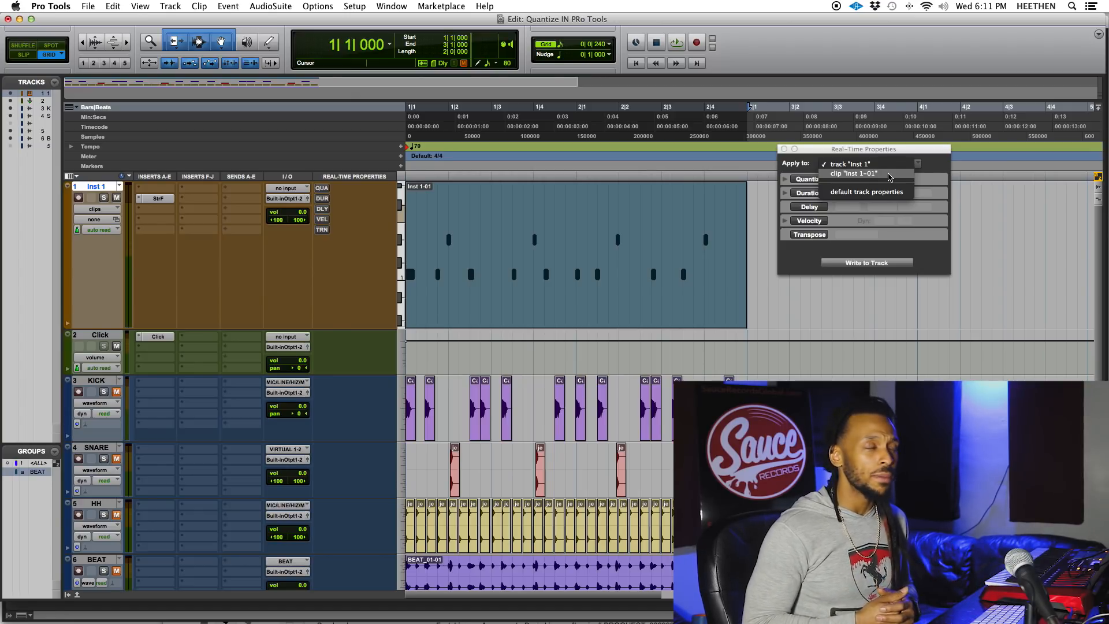
left_click(890, 151)
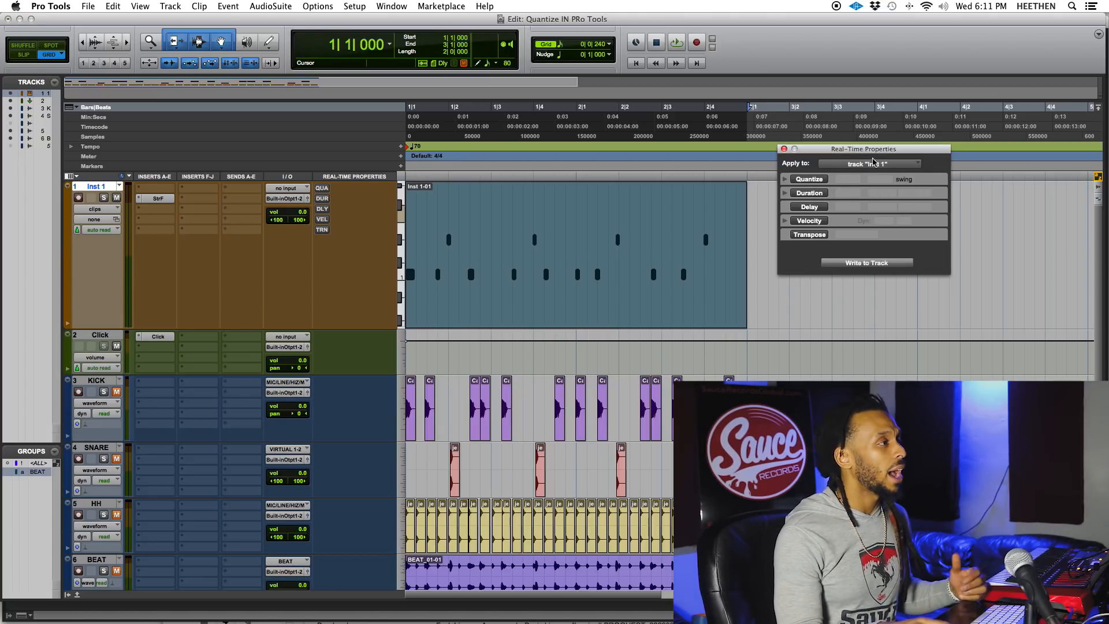
Step: Try real-time quantize on track Inst 1, reviewing its detailed settings and note values, and close the Real-Time Properties window with it disabled
left_click(791, 181)
left_click(798, 183)
left_click(800, 182)
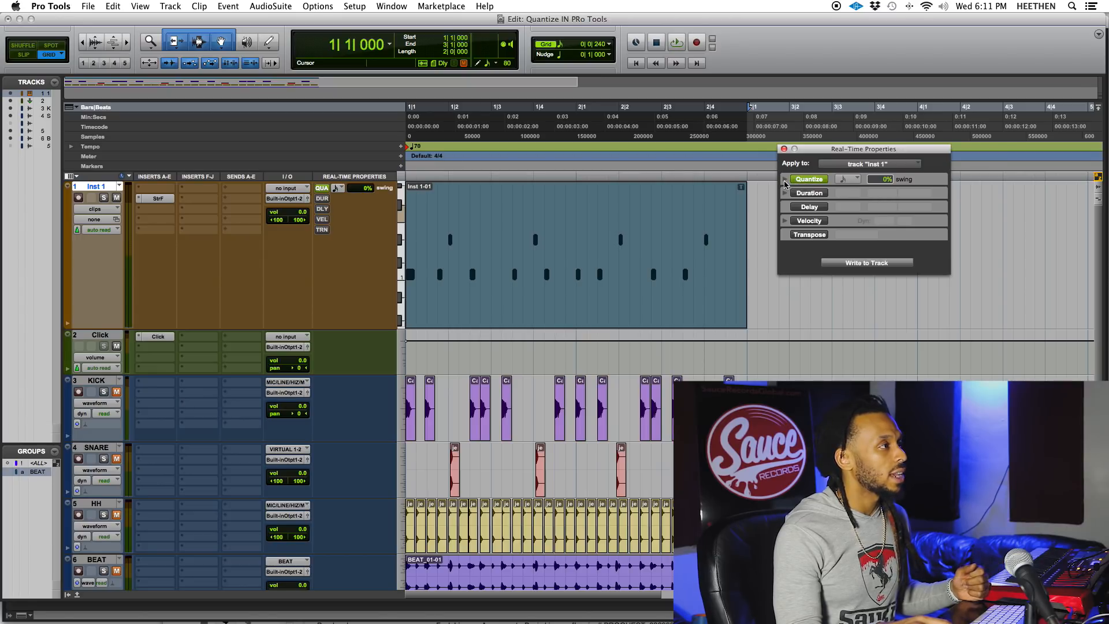
left_click(785, 180)
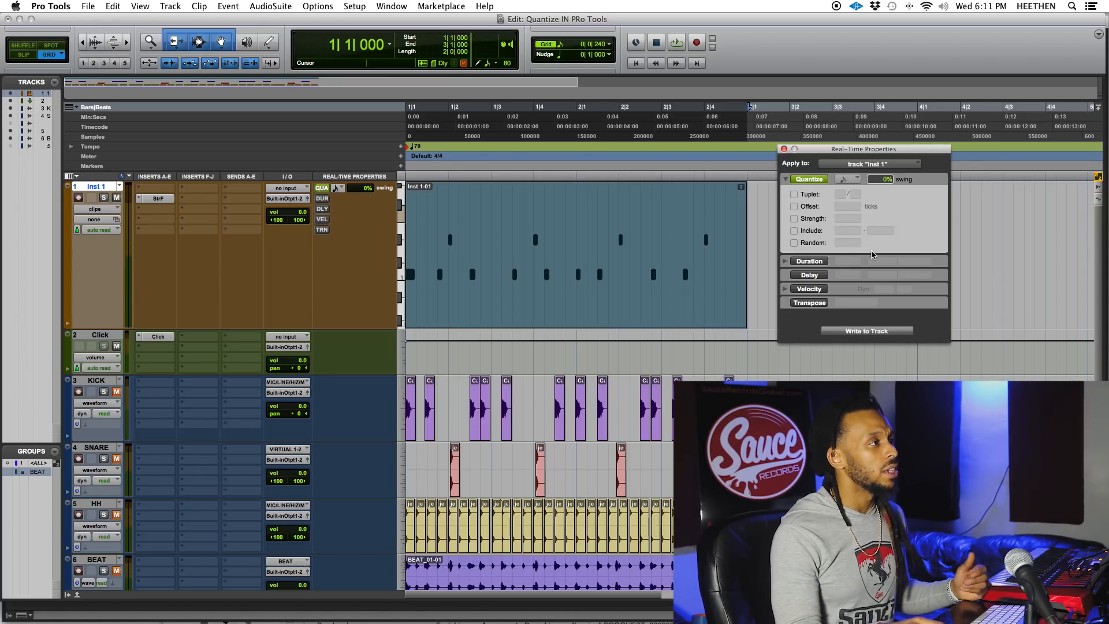
left_click(855, 180)
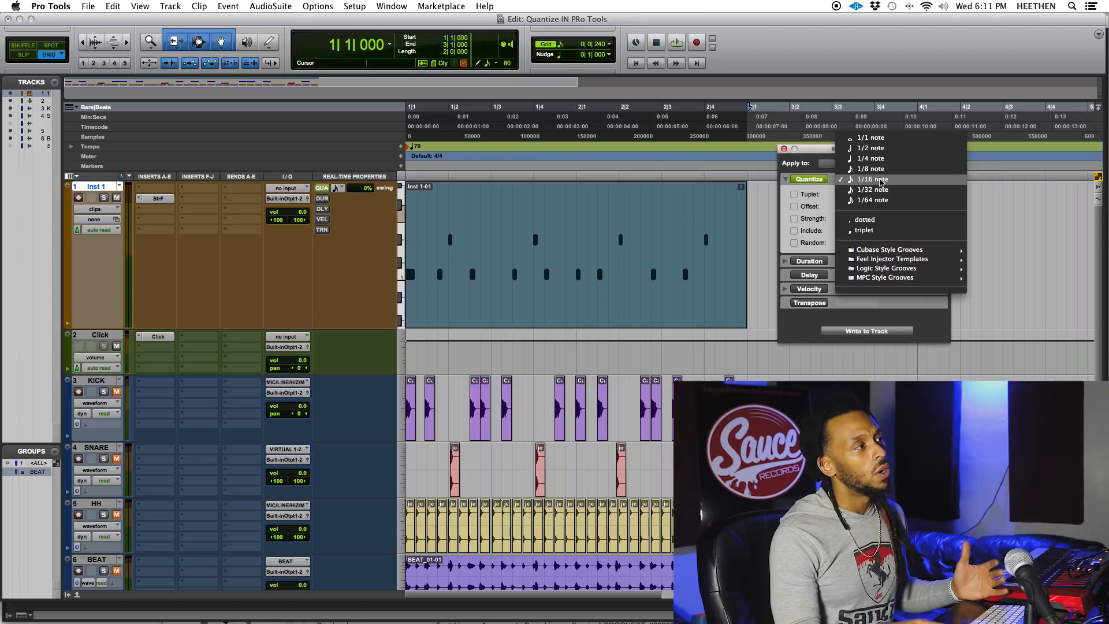
left_click(817, 151)
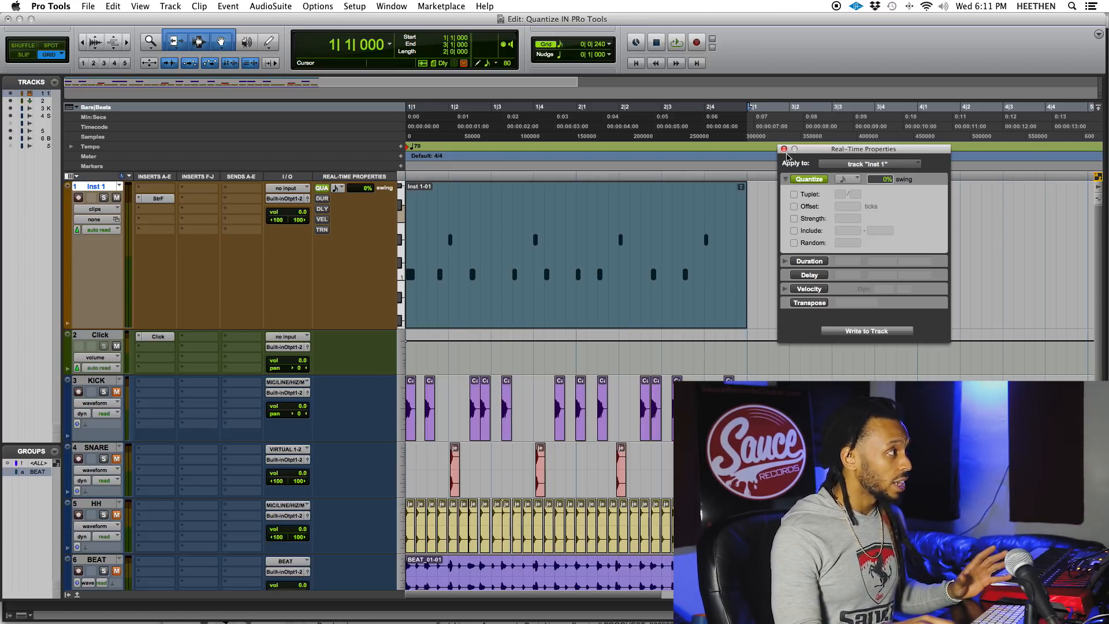
left_click(812, 180)
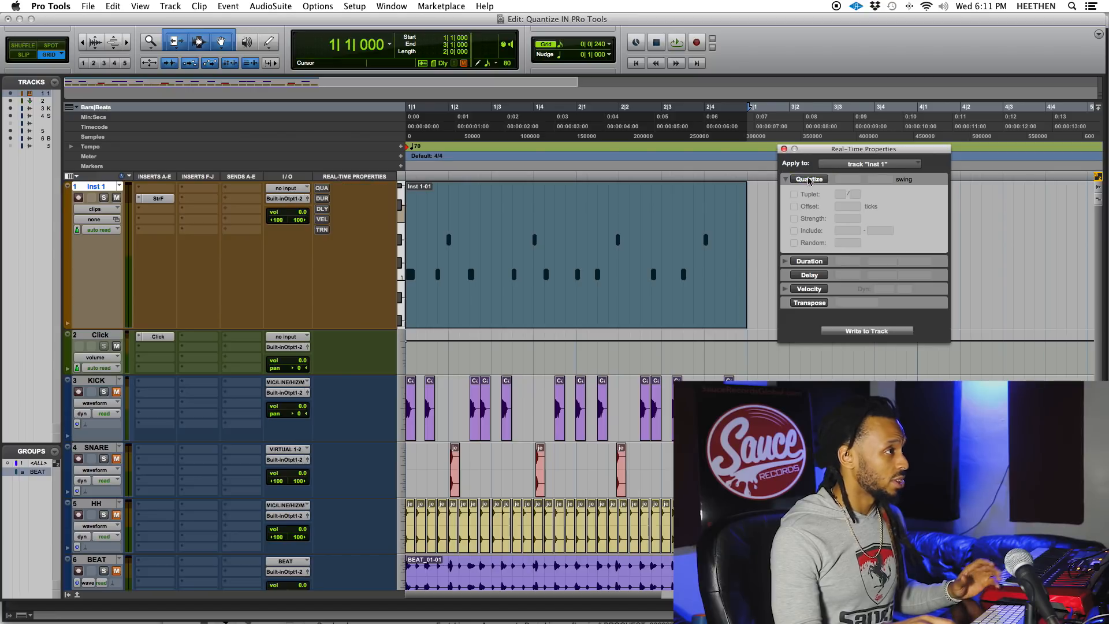
left_click(784, 149)
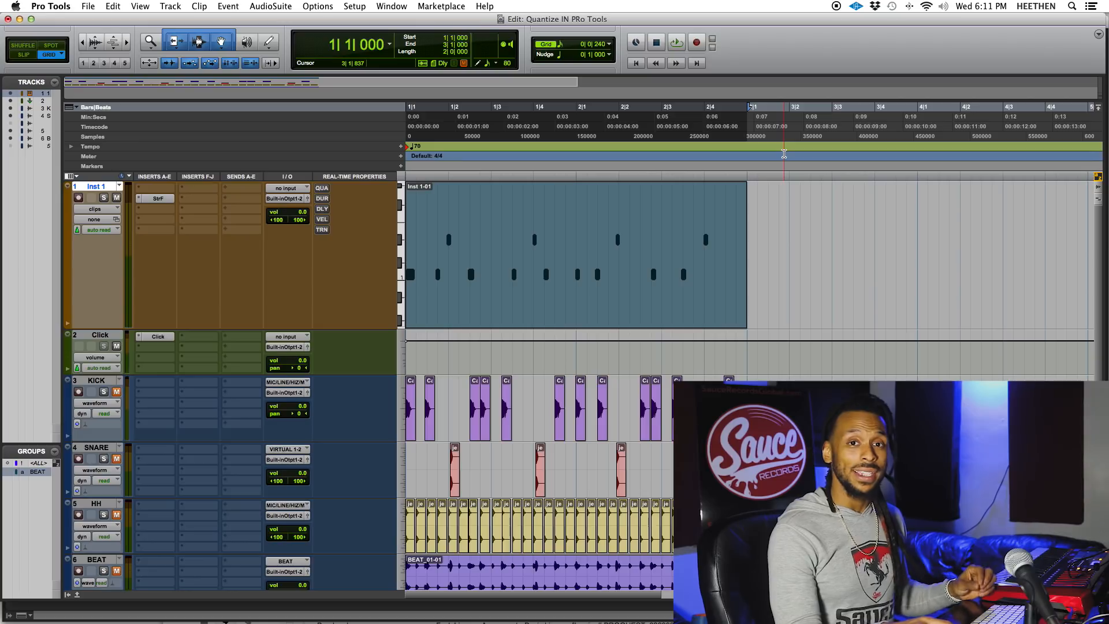
Step: Open the Quantize event operation and place its window clear of most of the selected Inst 1-01 clip
left_click(229, 6)
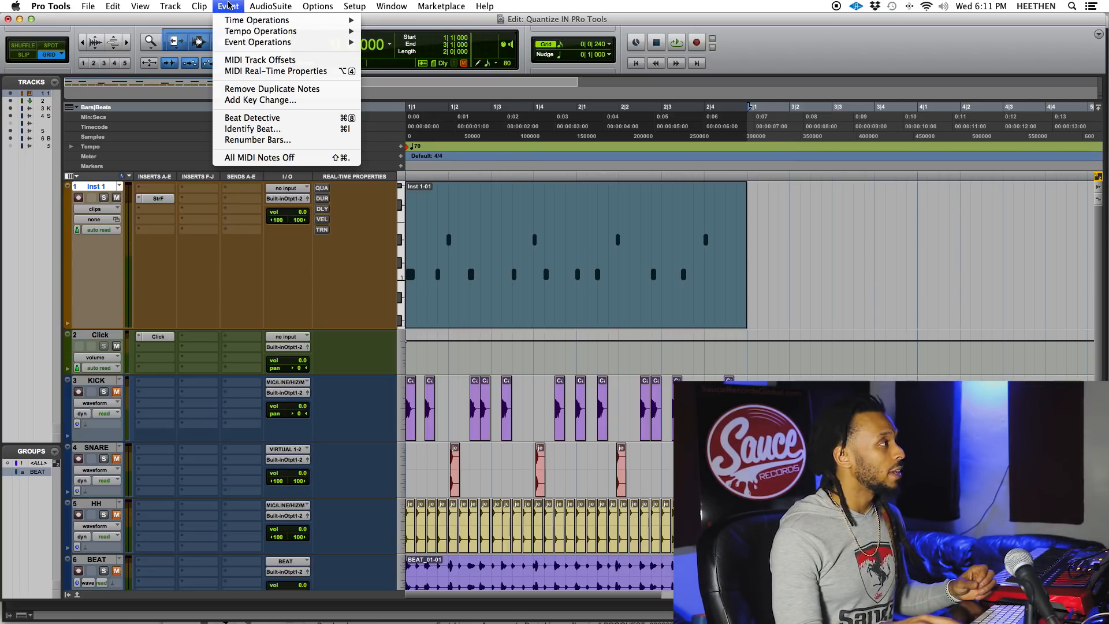
mouse_move(248, 44)
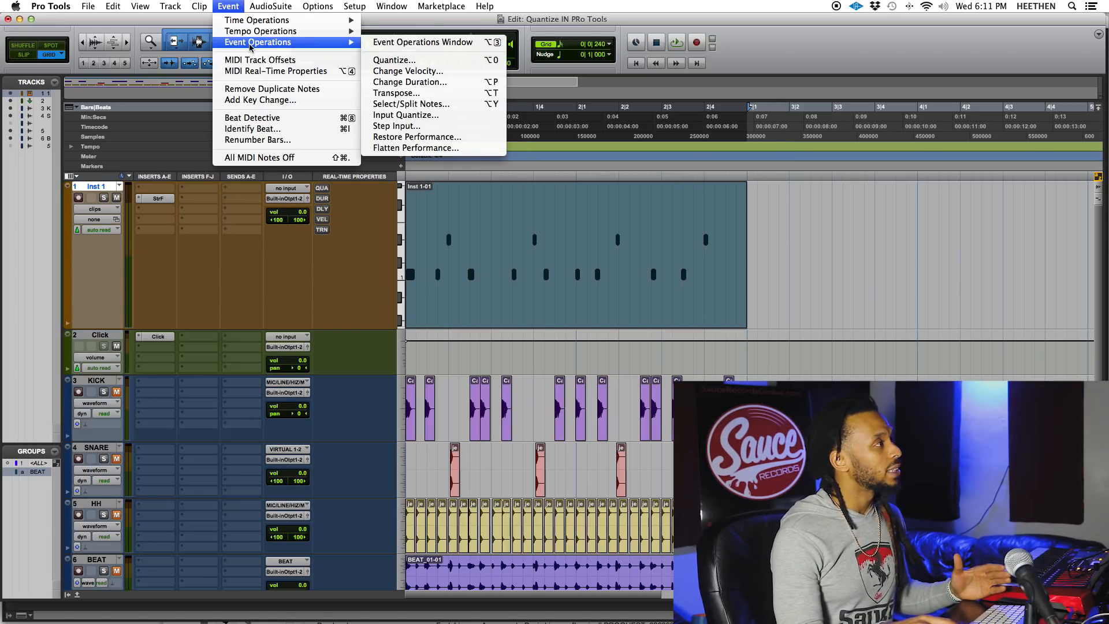
left_click(396, 61)
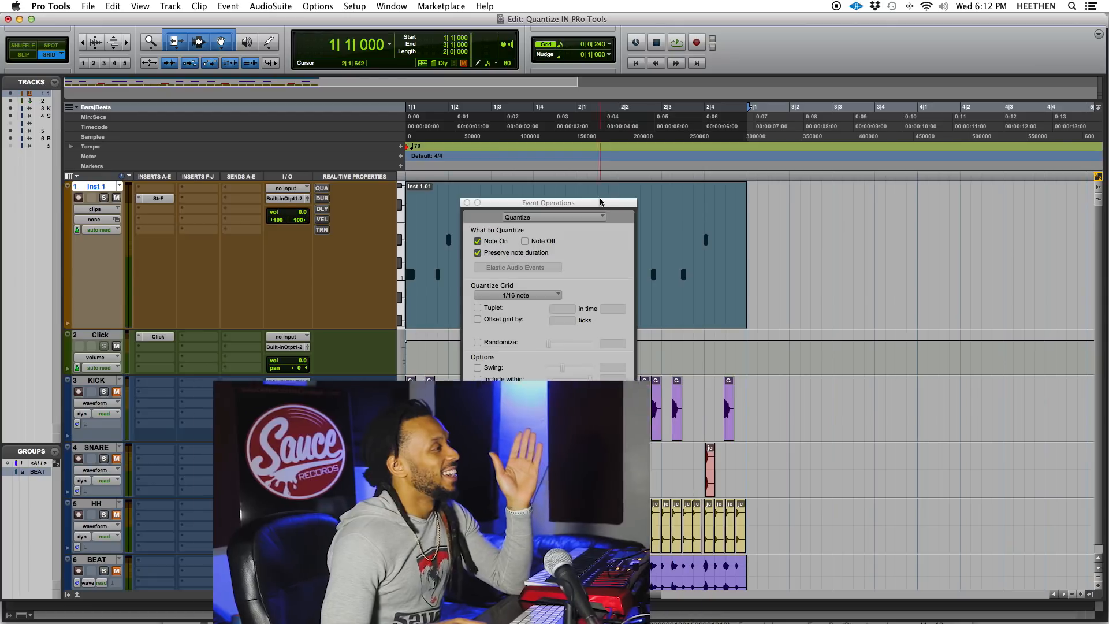
left_click_drag(605, 200, 888, 180)
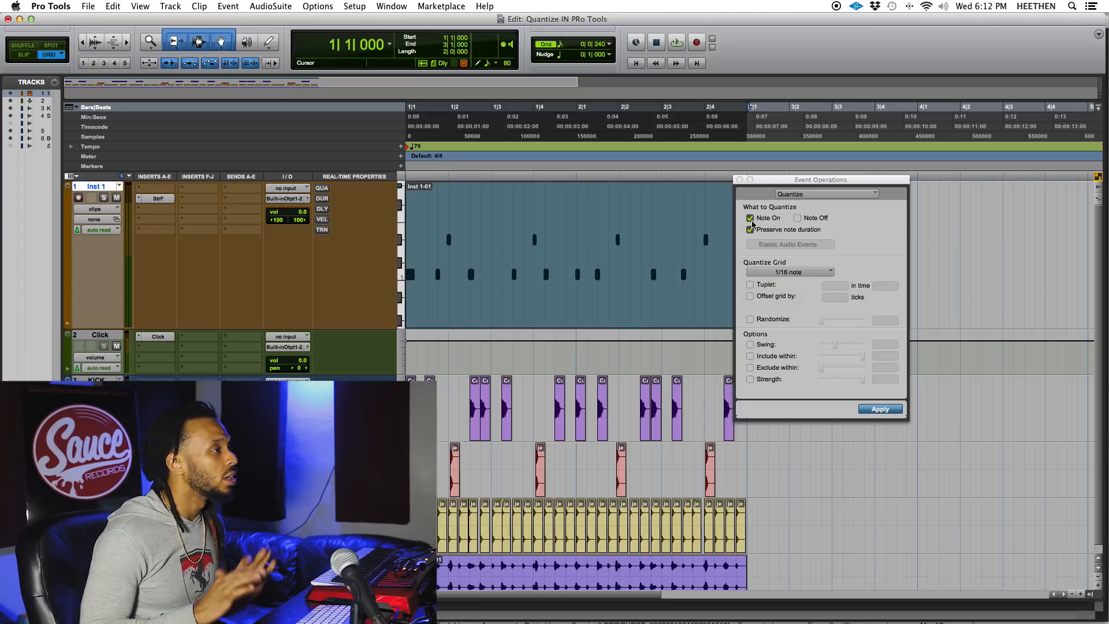
Step: Quantize the selected Inst 1-01 clip to a 1/16 note grid and play back the pattern
left_click(756, 274)
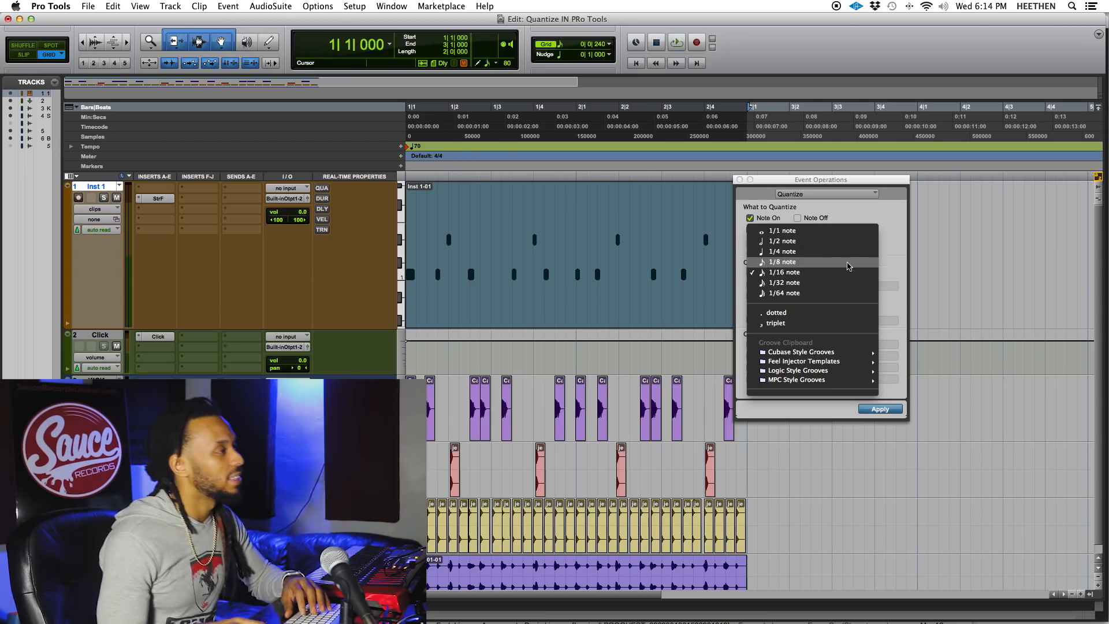
left_click(843, 272)
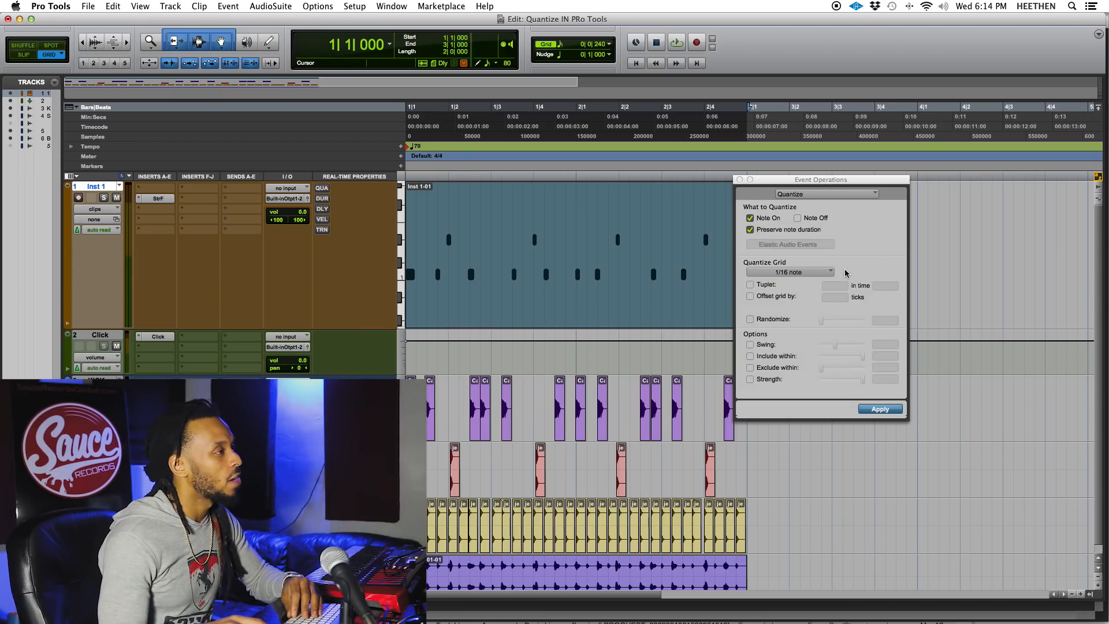
left_click(880, 409)
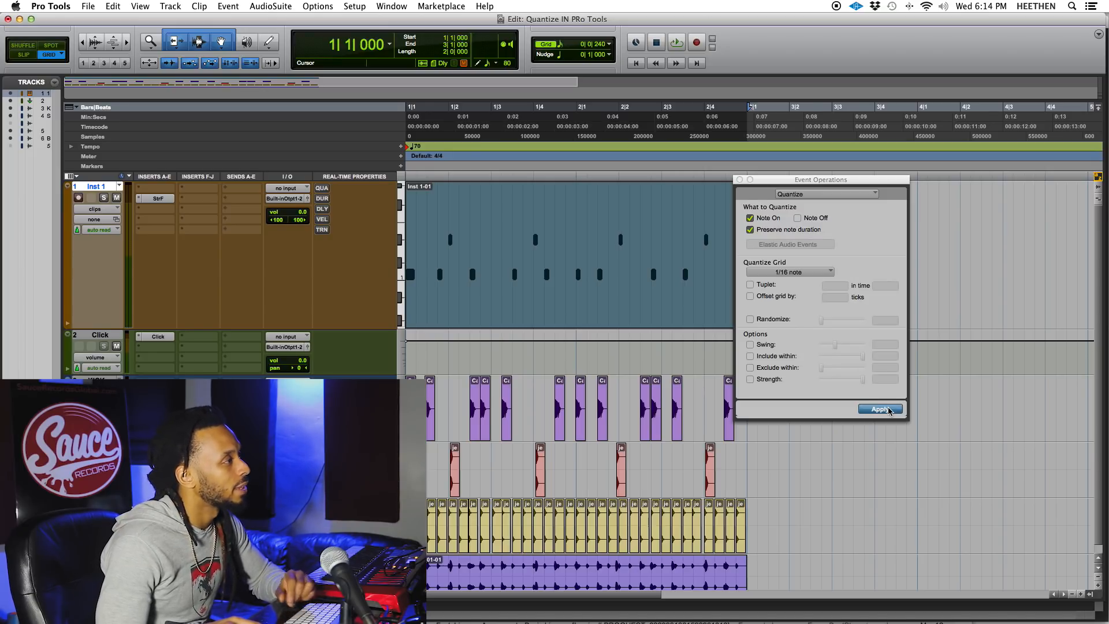
key("space")
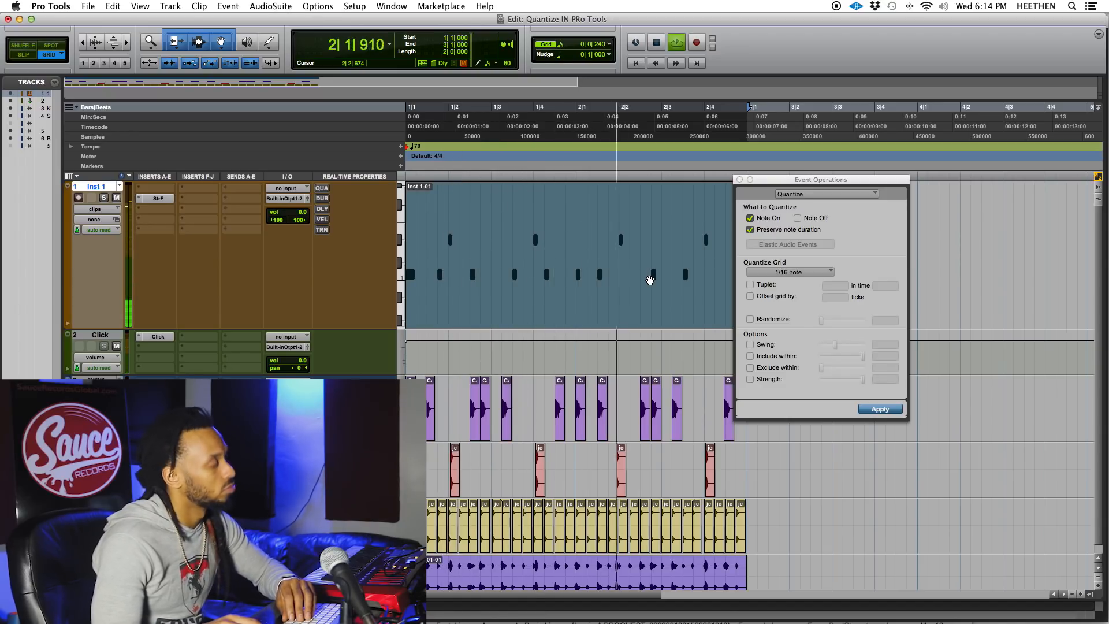
Step: Try quantizing the selected Inst 1-01 clip with the MPC 56% 16th Swing groove, reviewing the other groove templates, and play back the result
key("space")
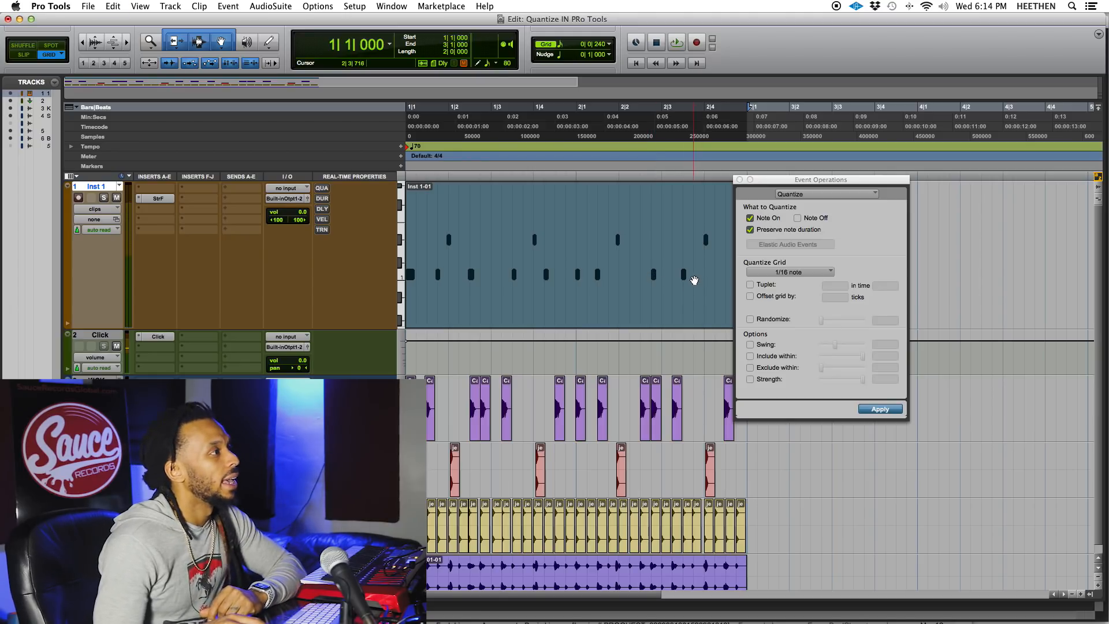
left_click(766, 272)
left_click(766, 272)
left_click(766, 273)
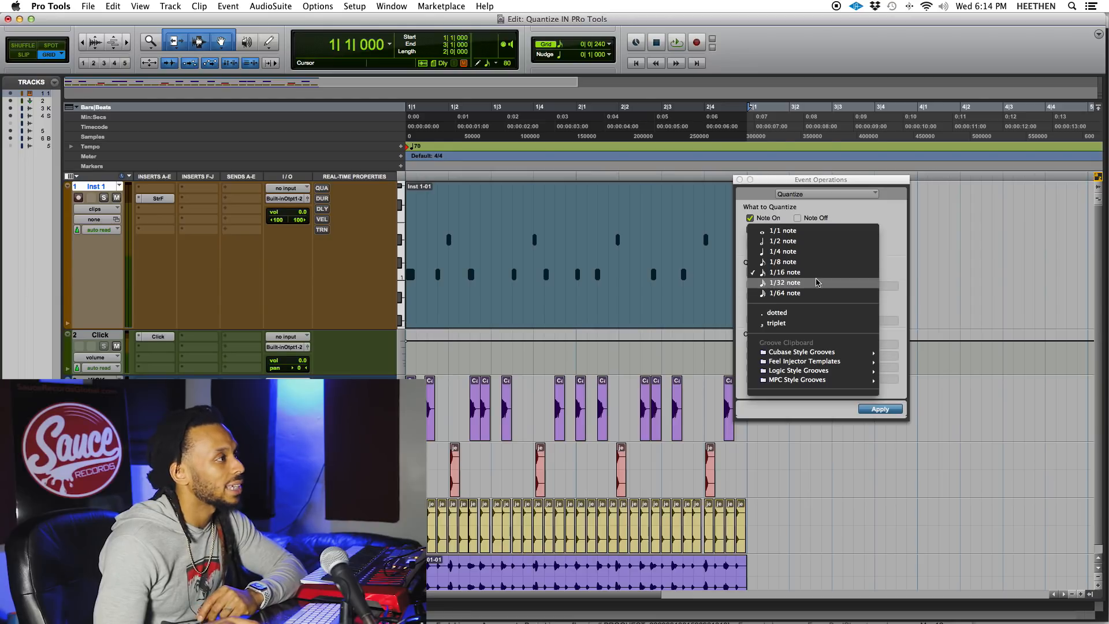
mouse_move(833, 354)
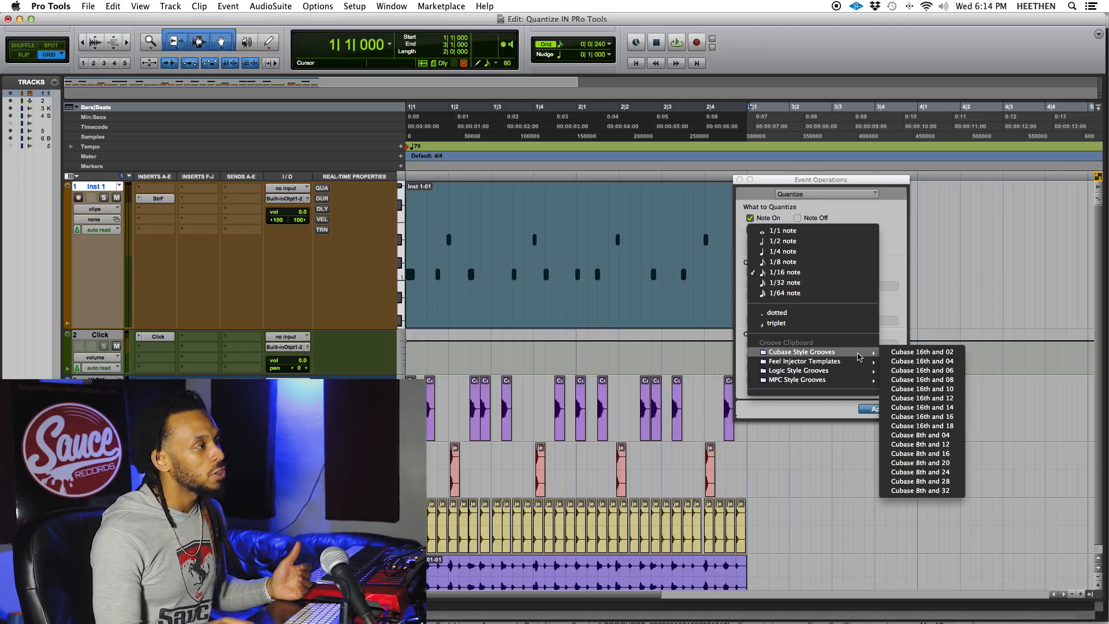
mouse_move(850, 370)
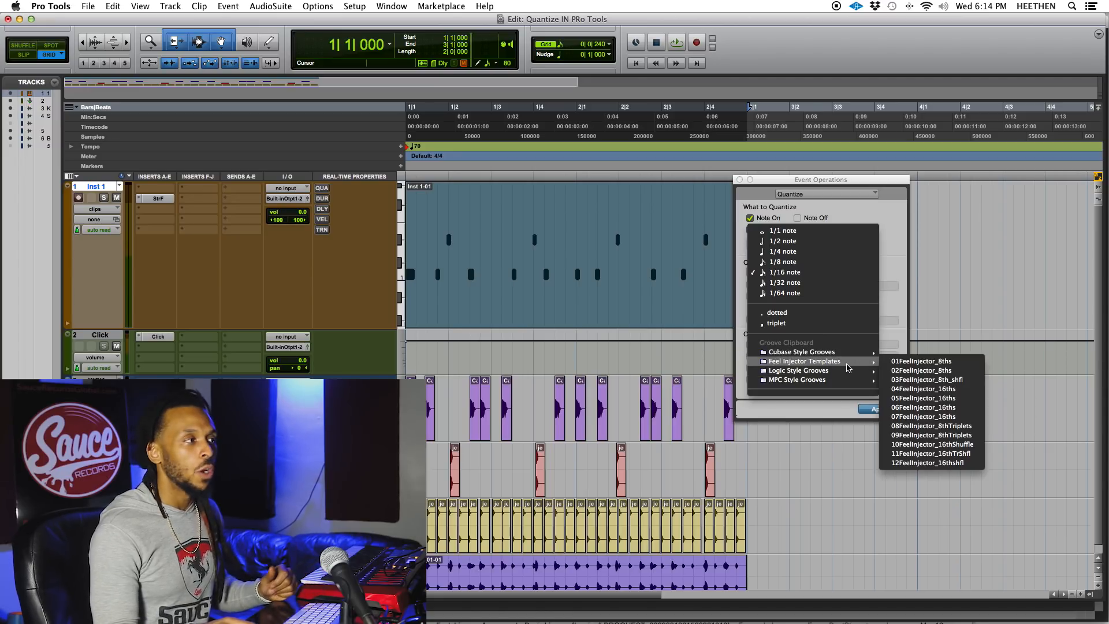
mouse_move(811, 384)
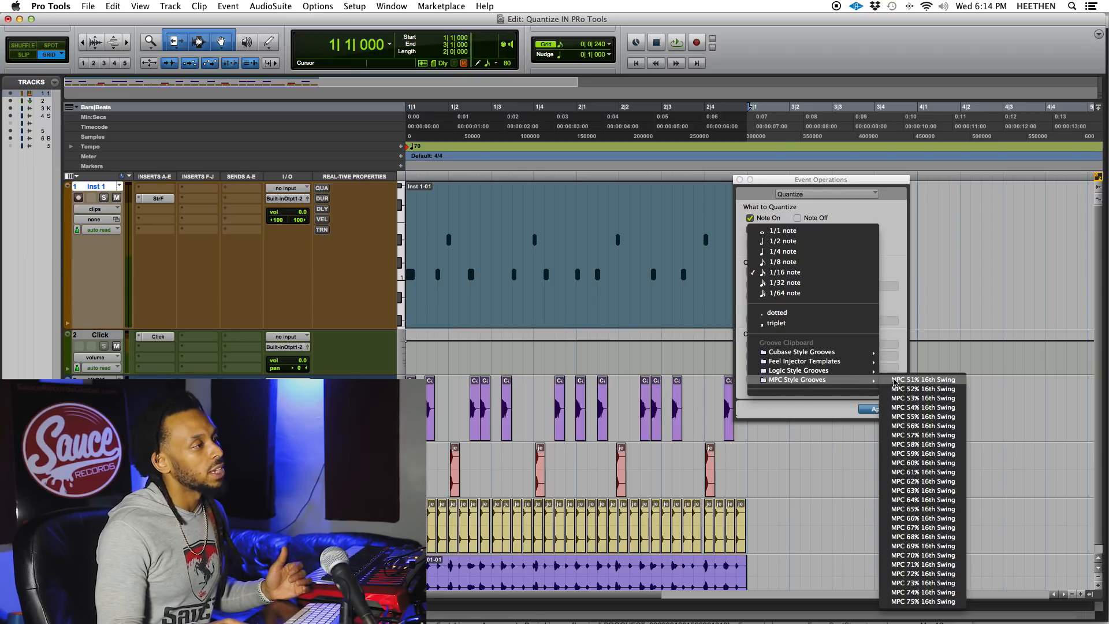
left_click(925, 425)
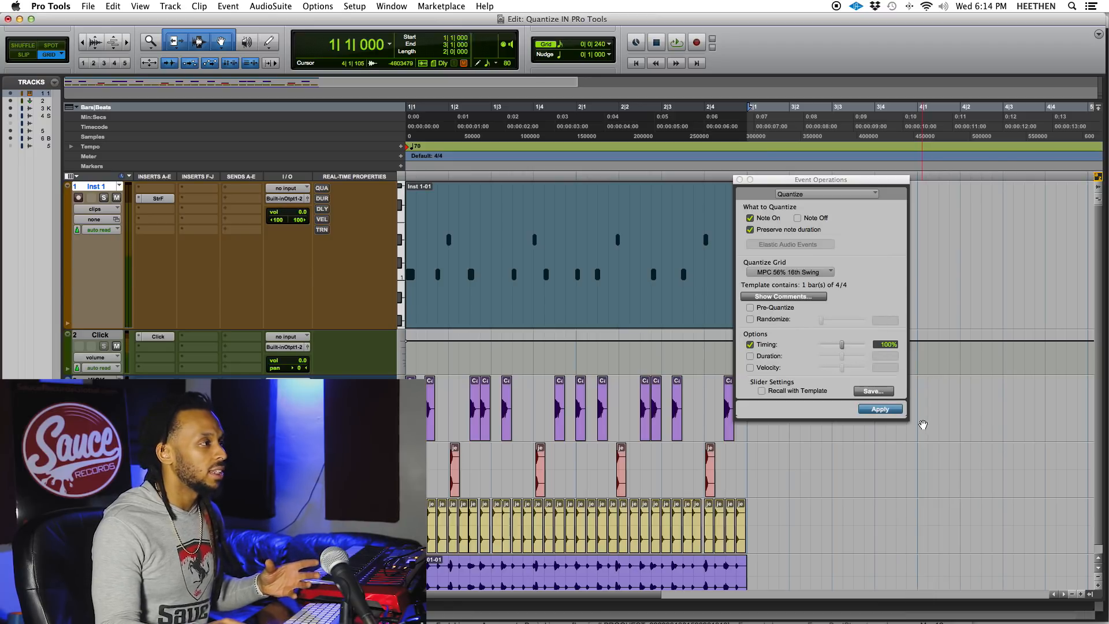
left_click(881, 410)
key("space")
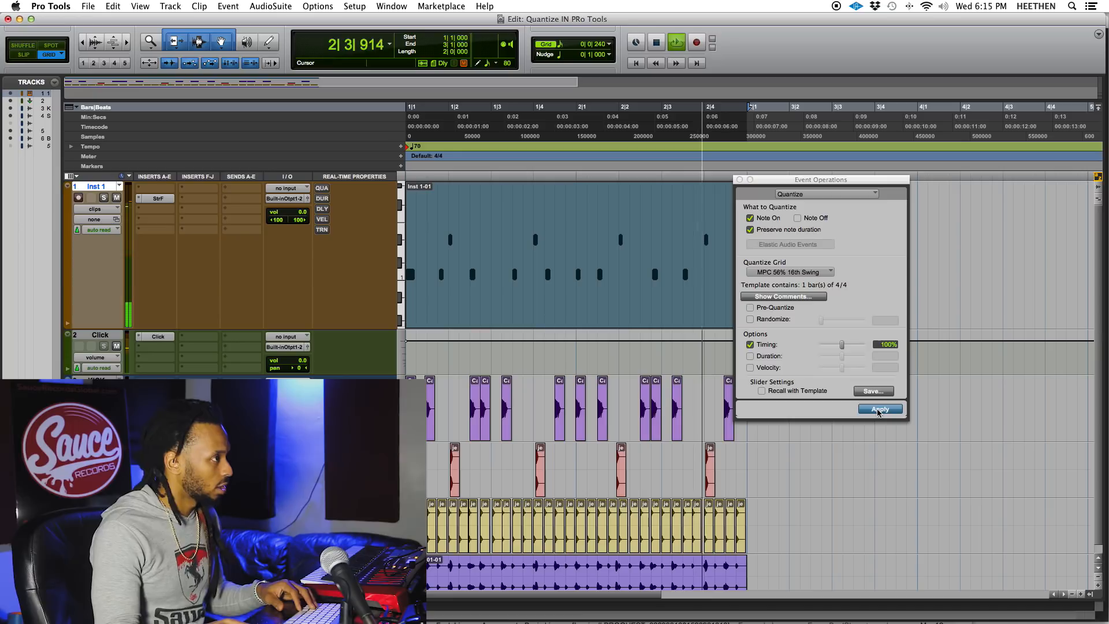
key("space")
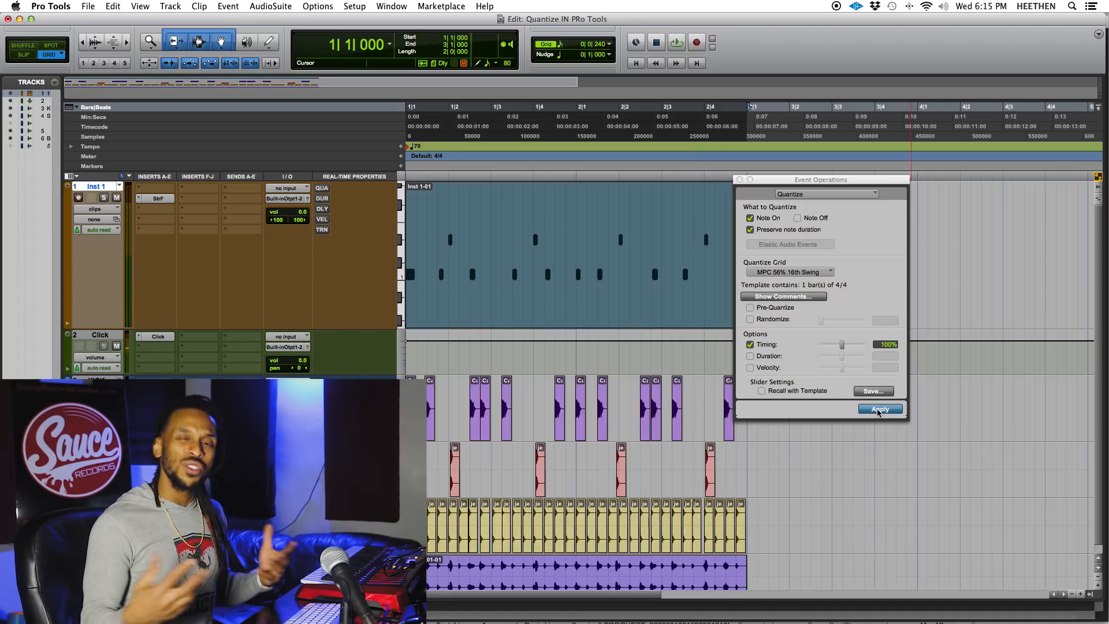
left_click(879, 409)
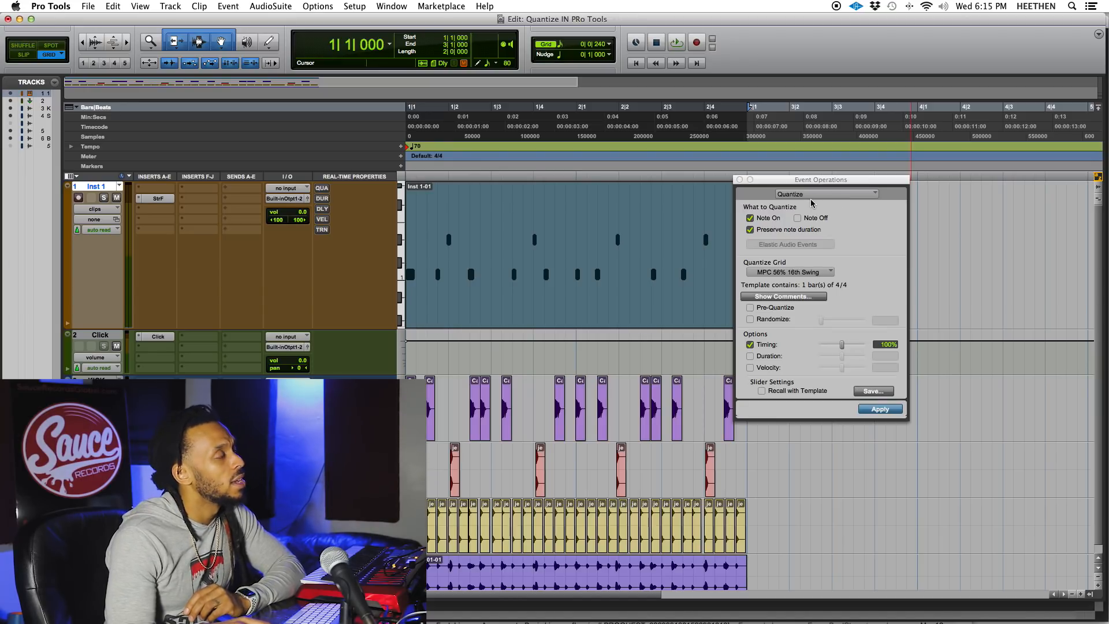
Step: Open the Input Quantize event operation, enable input quantize, and move its window clear of the Inst 1-01 clip
left_click(218, 6)
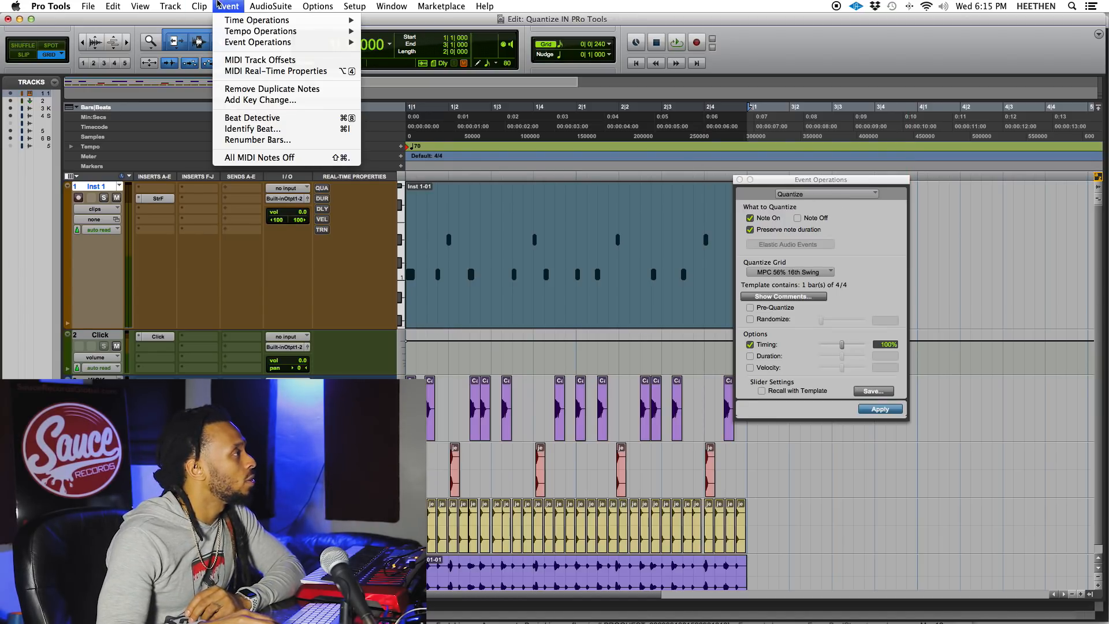
mouse_move(247, 44)
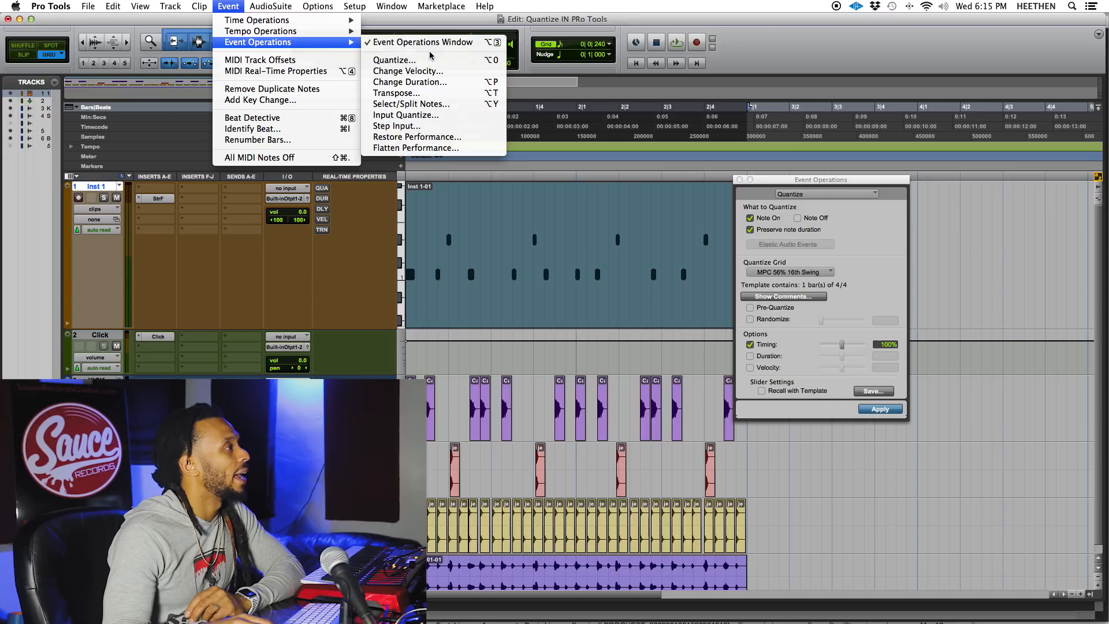
left_click(395, 115)
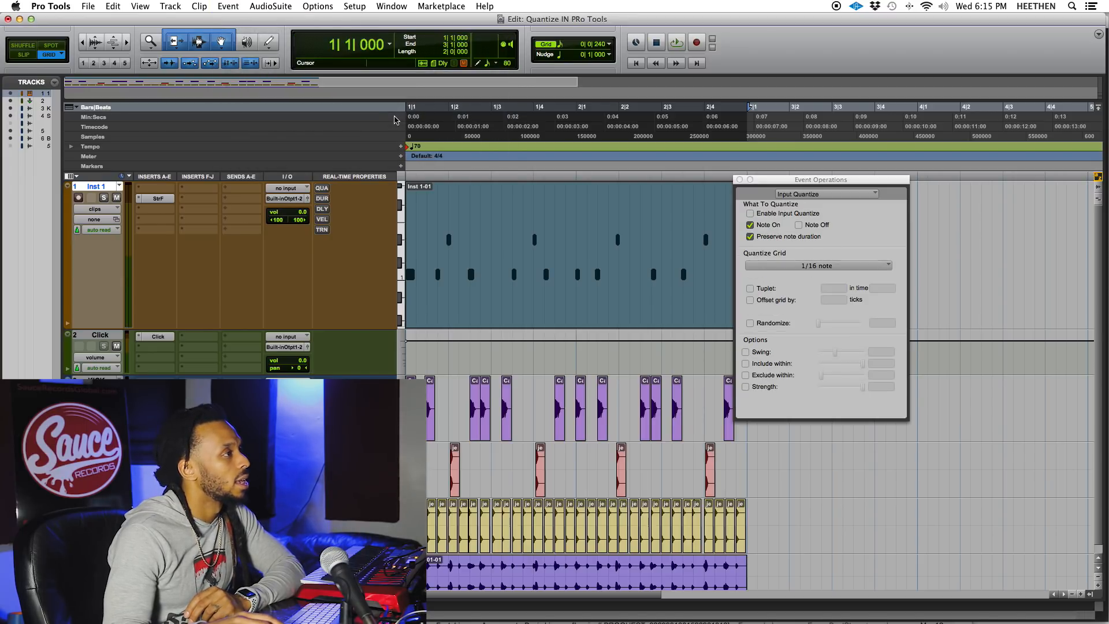
left_click_drag(865, 184, 861, 184)
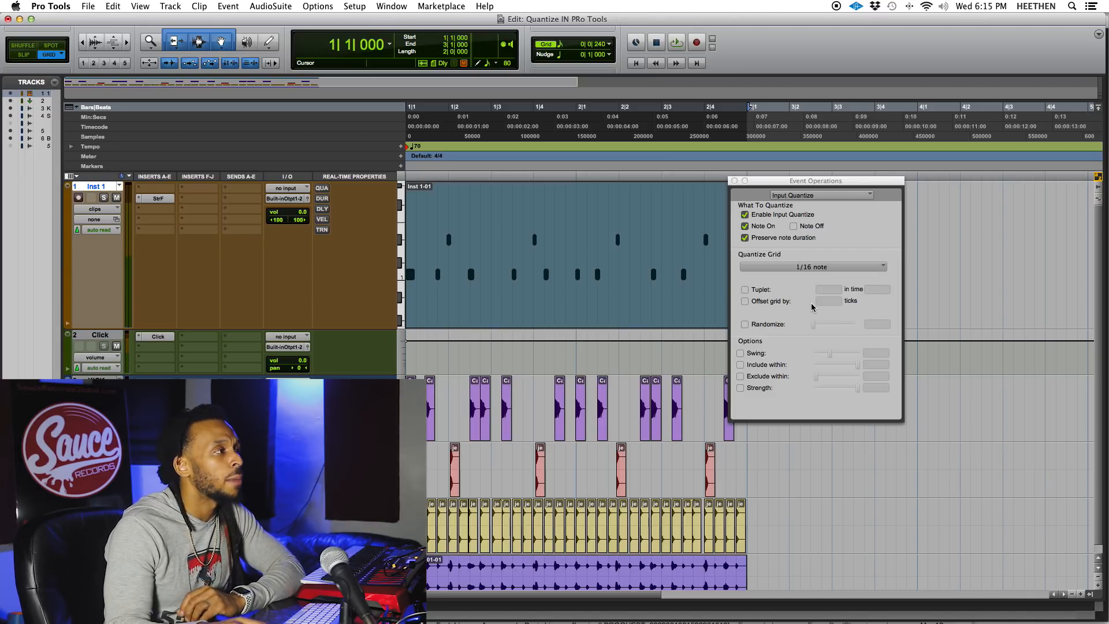
left_click_drag(777, 182, 873, 165)
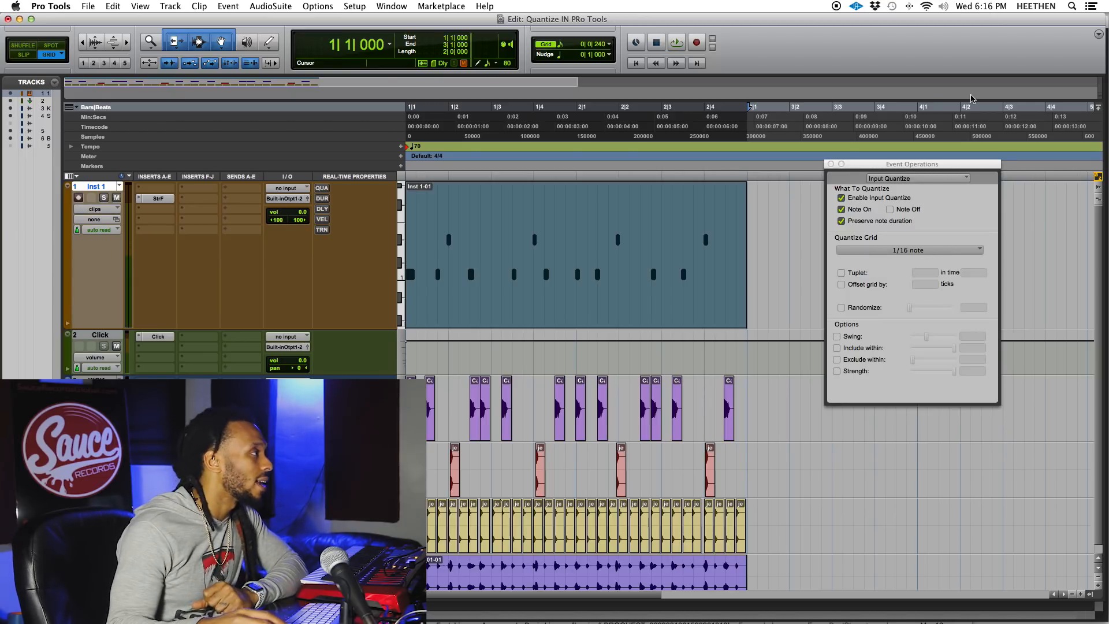
Step: Record-enable track Inst 1 and show the Transport window, placing it above the timeline rulers
left_click(80, 198)
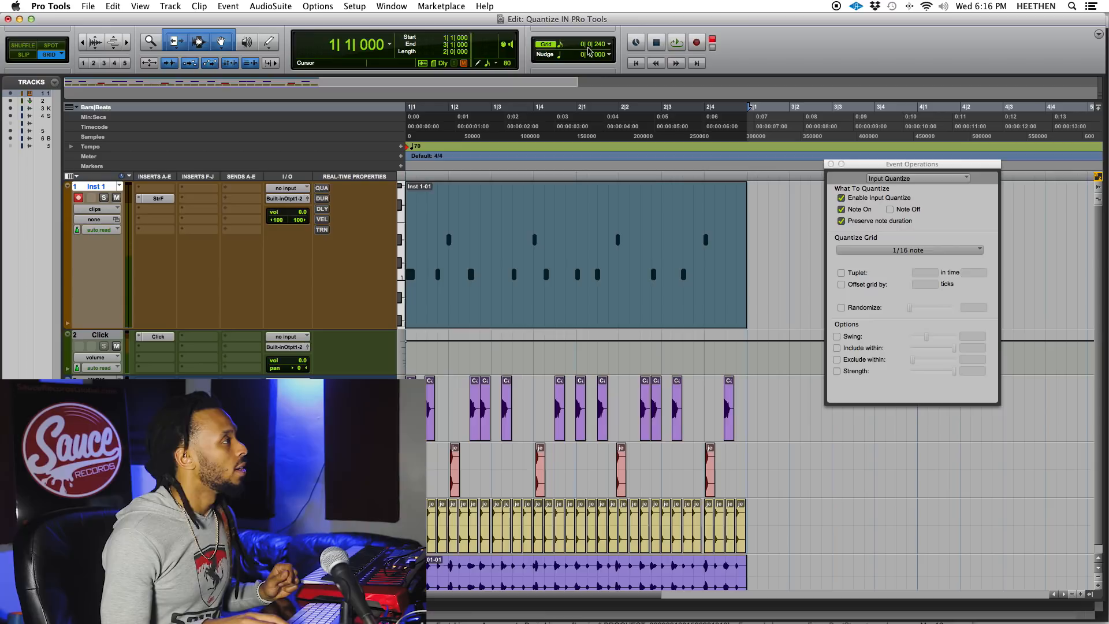
left_click(391, 5)
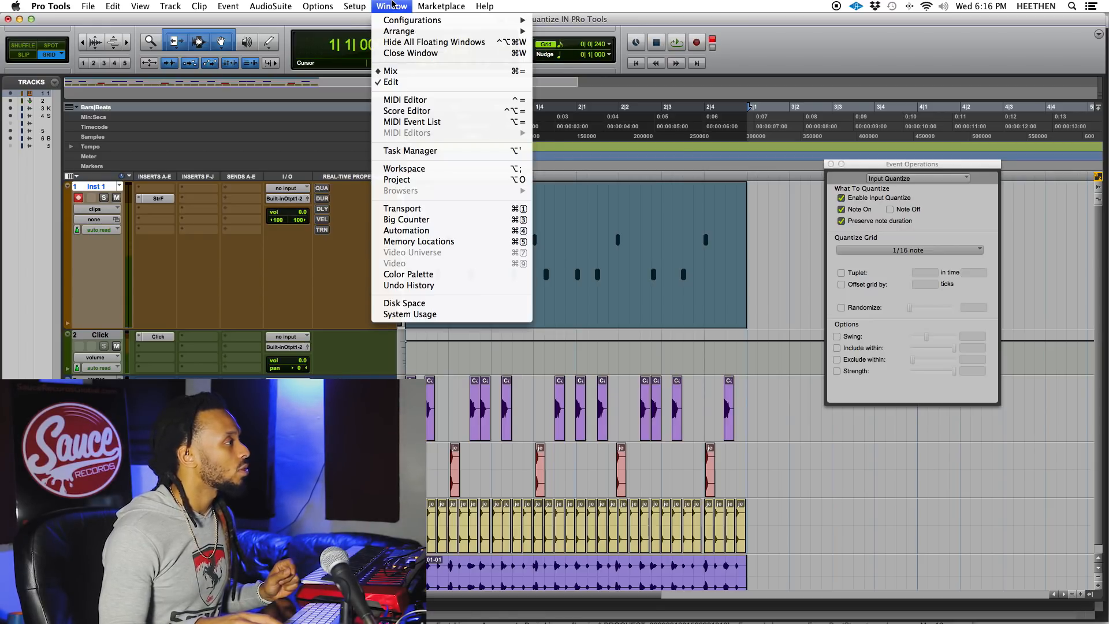
left_click(426, 209)
left_click_drag(767, 20, 744, 50)
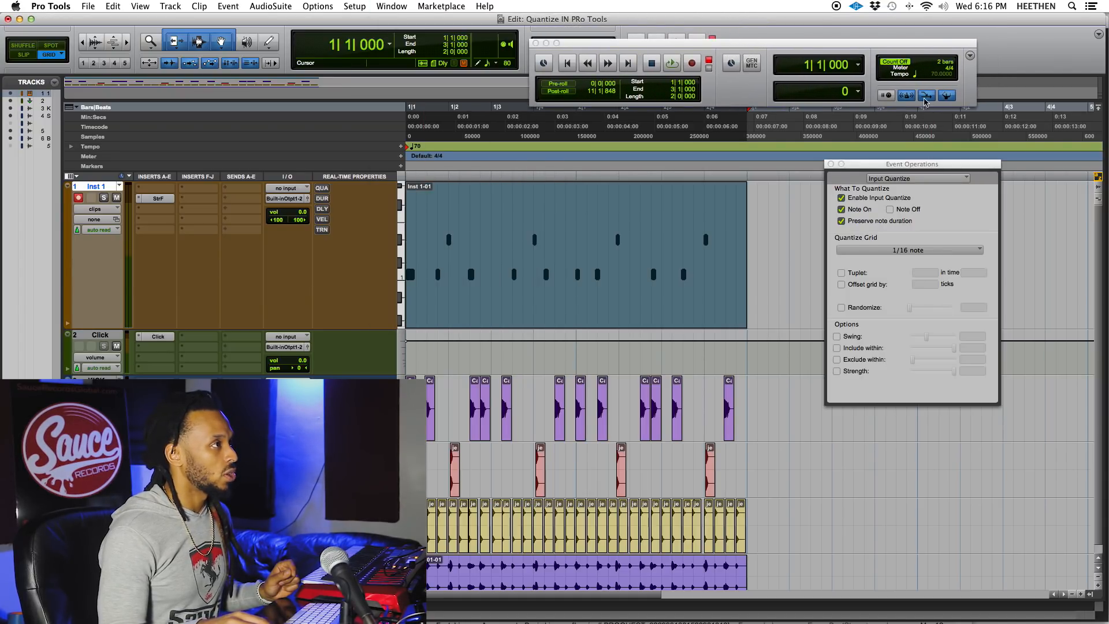
left_click(970, 55)
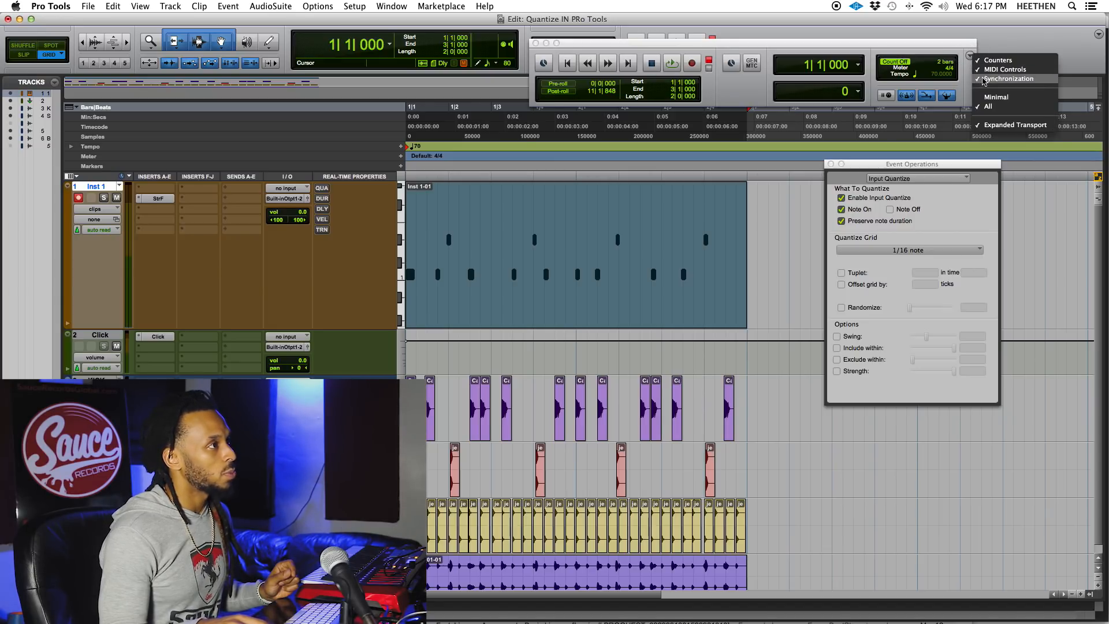
left_click(933, 48)
left_click_drag(931, 46, 969, 23)
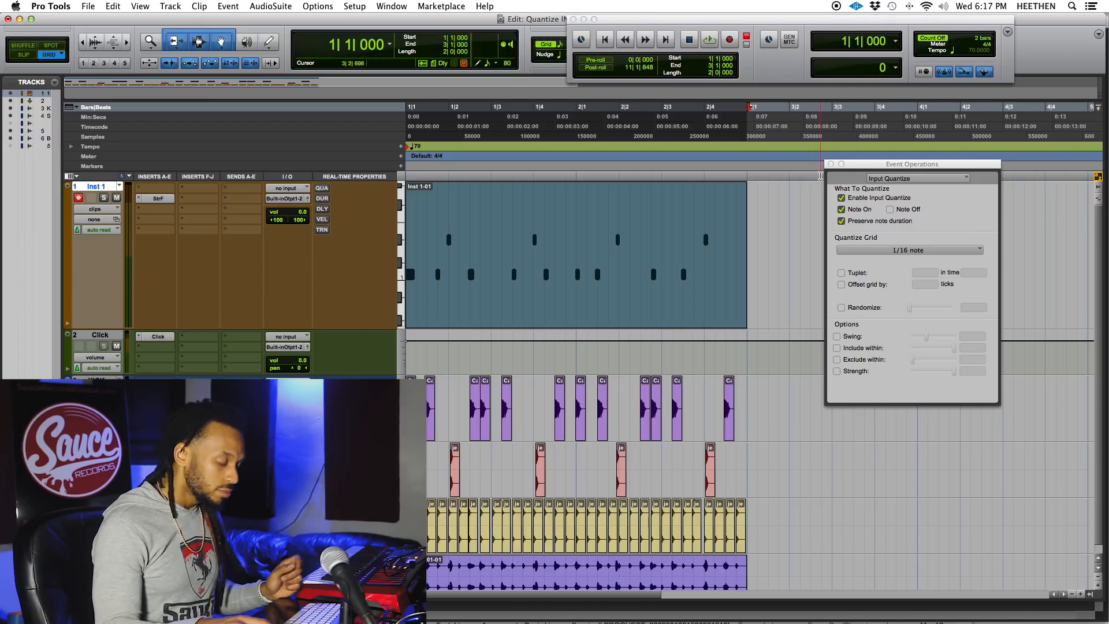
Step: Record a steady row of F#1 notes into the Inst 1 pattern from bar 1 with input quantize active, and play it back
key("Return")
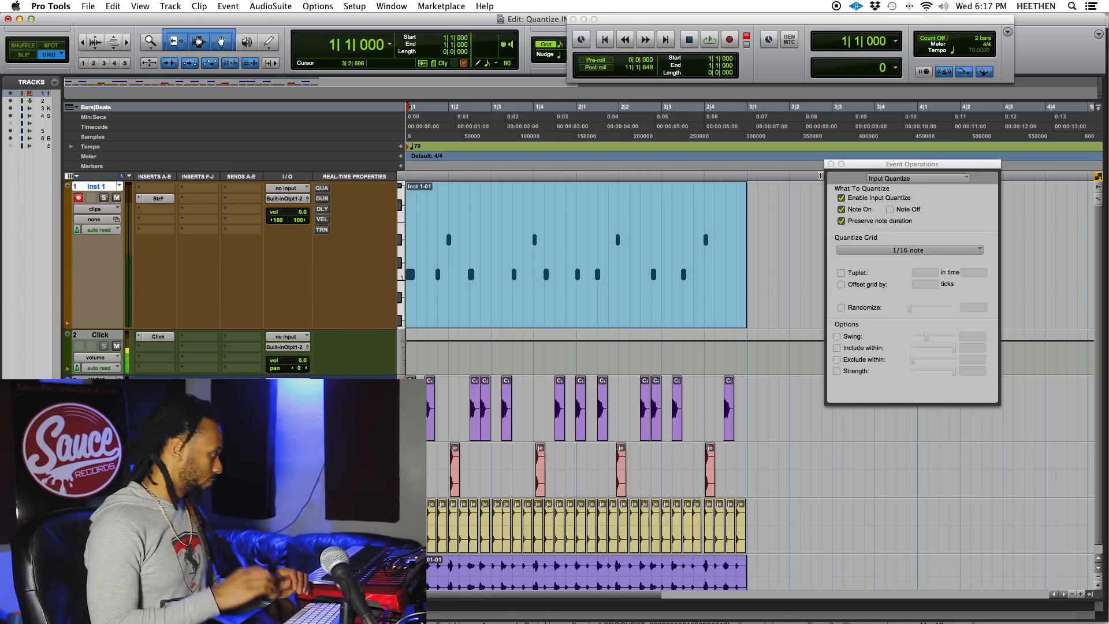
key("super+space")
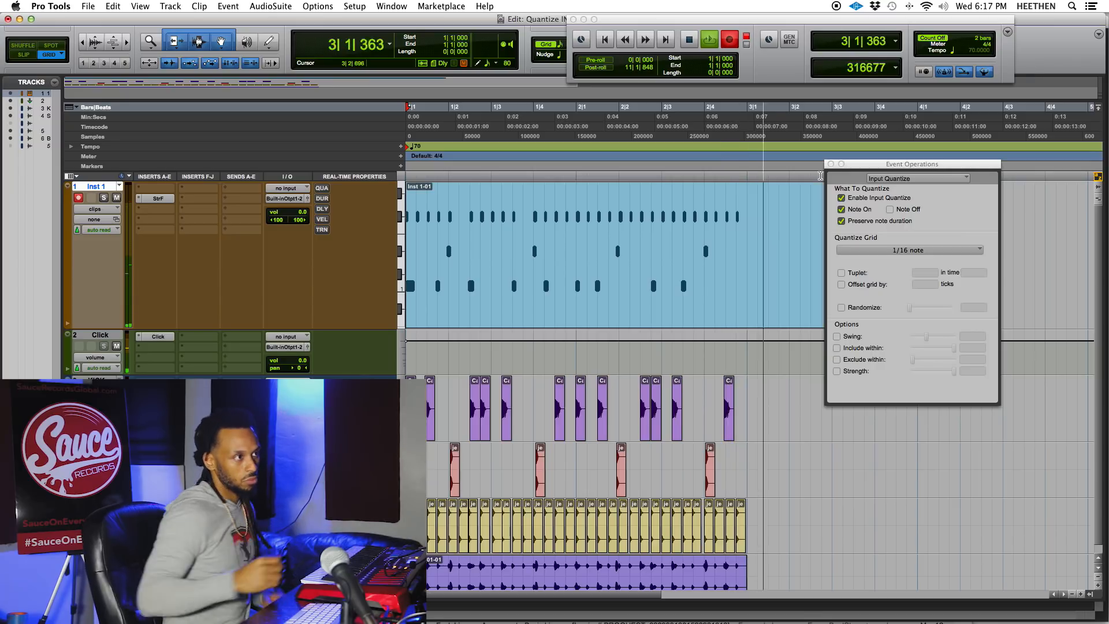
key("space")
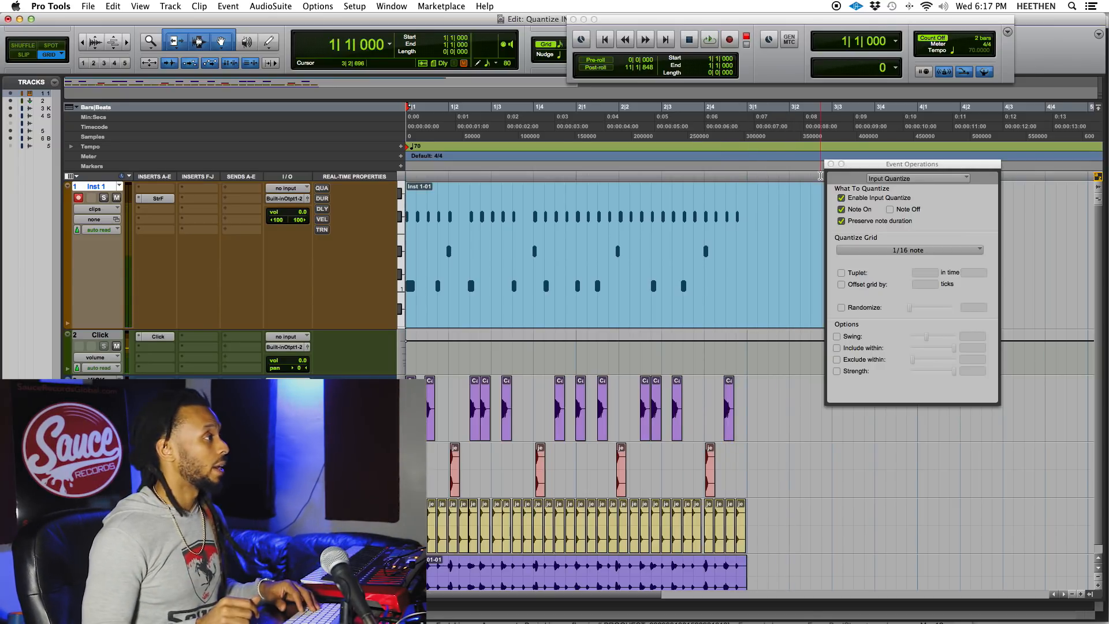
key("space")
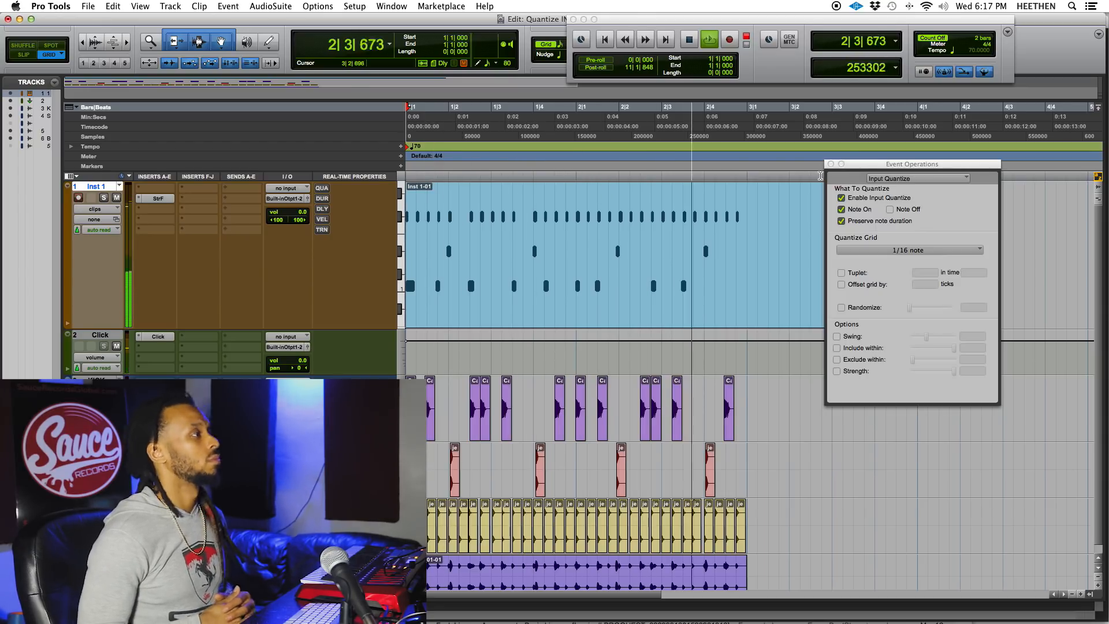
key("space")
key("shift+r")
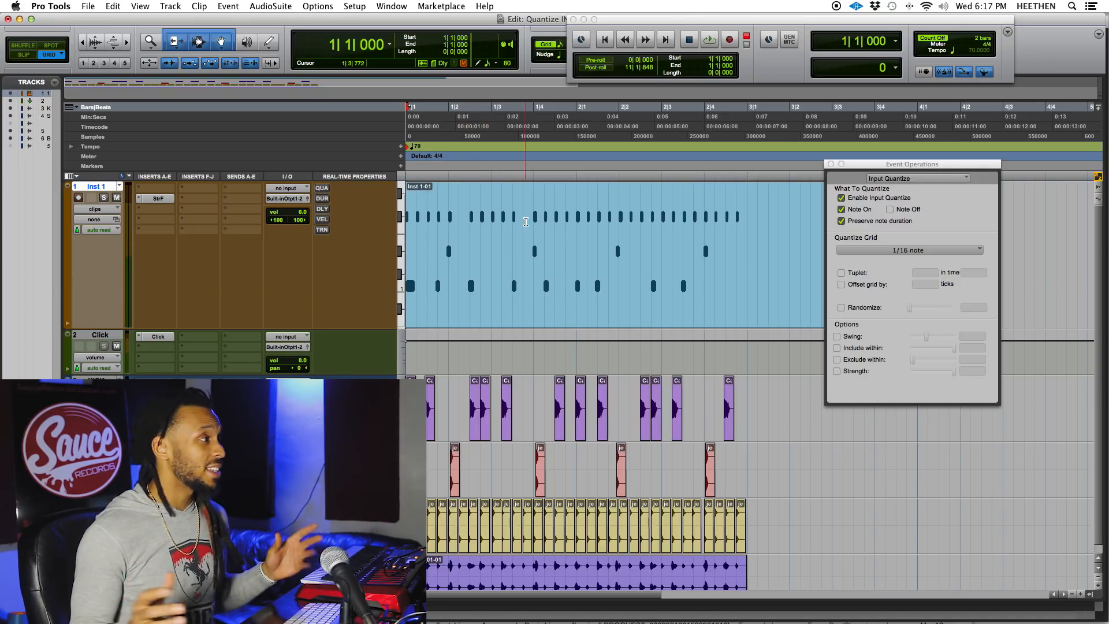
Step: Open the Inst 1-01 clip in the MIDI Editor and enlarge the editor window beside the Event Operations window
left_click_drag(853, 165, 872, 160)
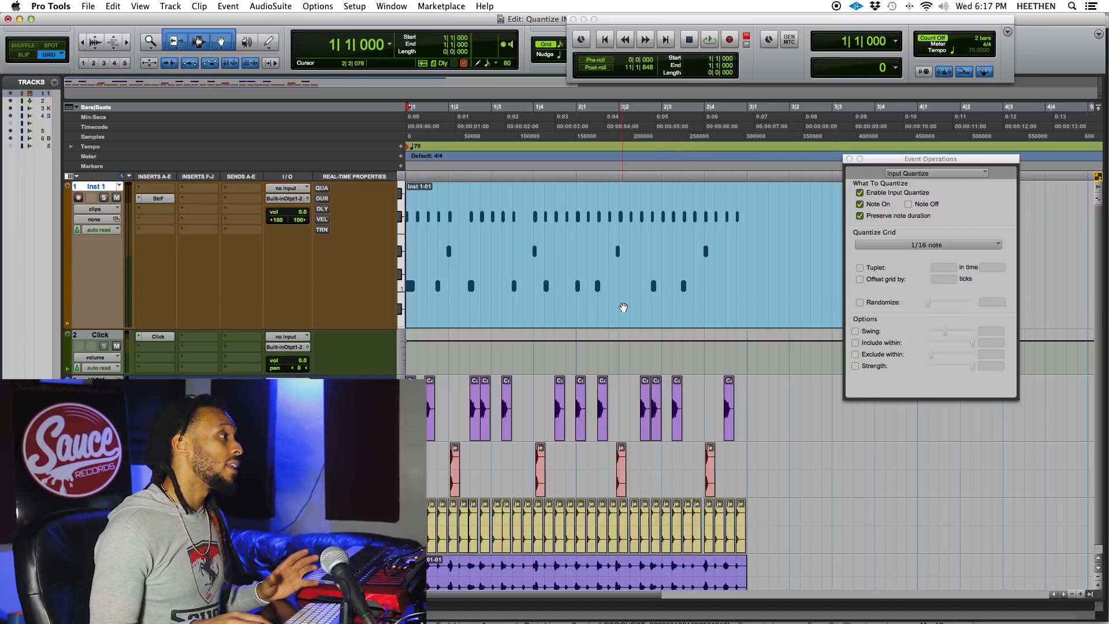
double_click(623, 308)
left_click_drag(676, 164, 420, 153)
left_click_drag(745, 404, 898, 559)
left_click(496, 232)
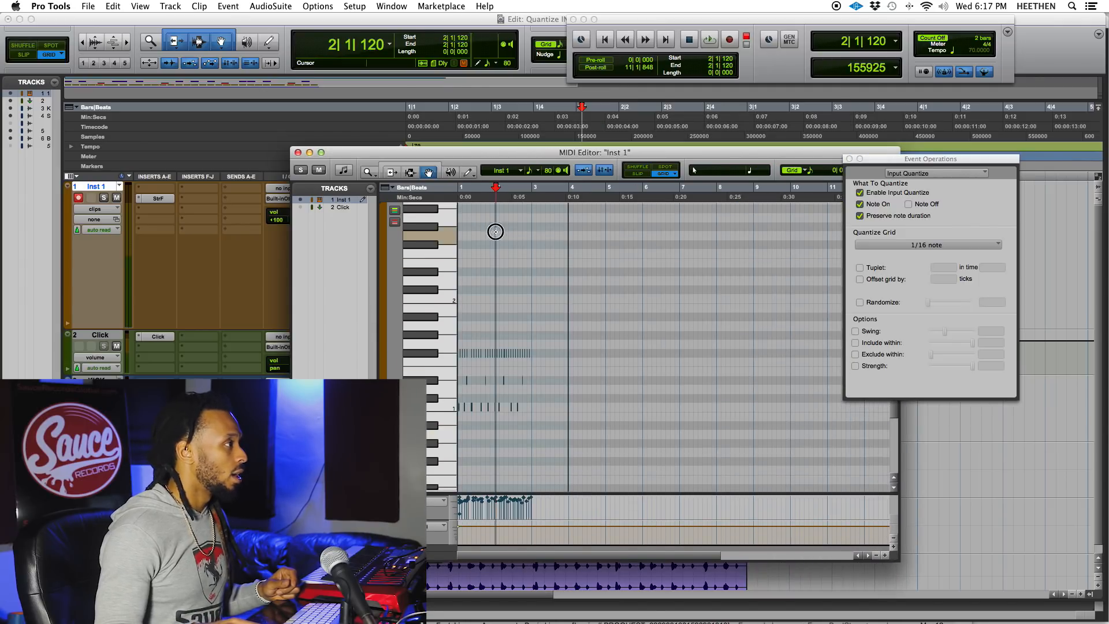
left_click_drag(294, 148, 127, 100)
key("t")
key("t")
key("t")
key("t")
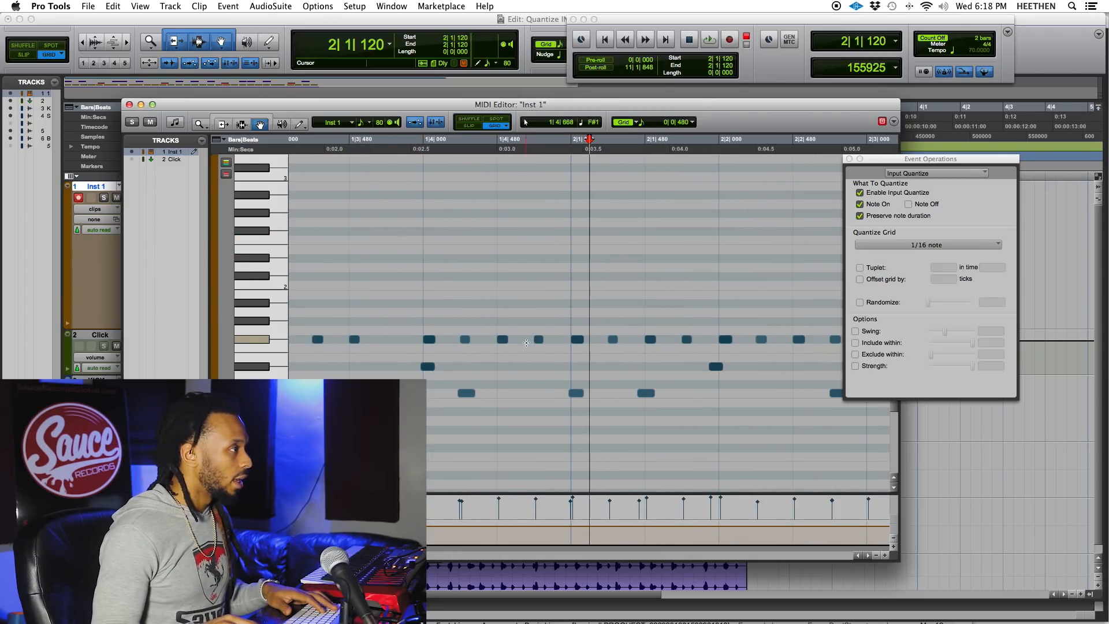
key("r")
left_click(495, 341)
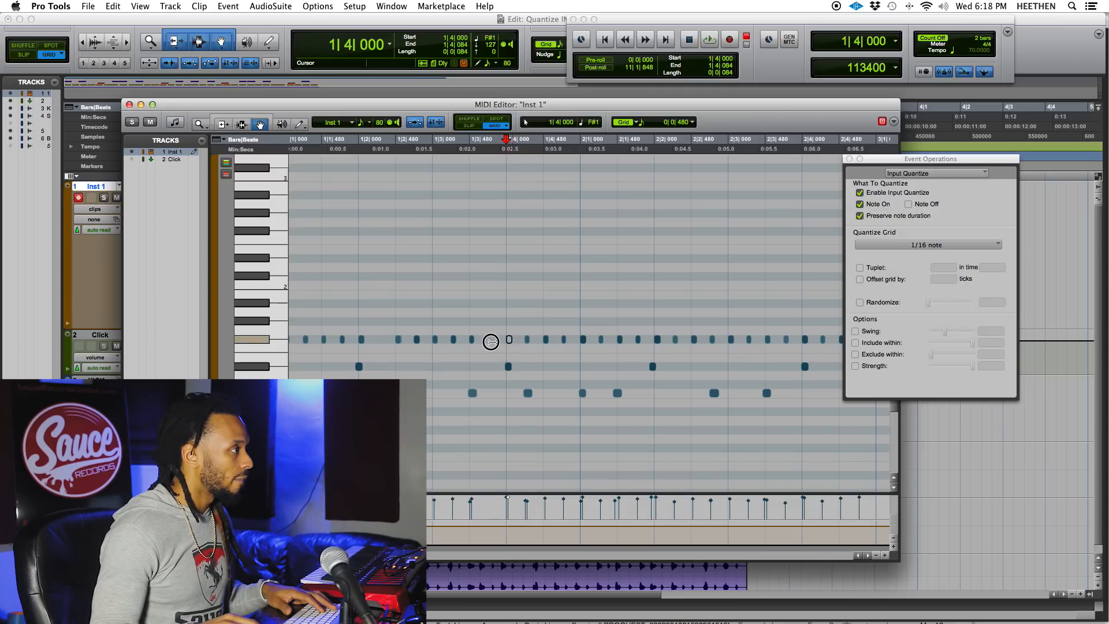
left_click_drag(492, 342, 494, 345)
key("super+z")
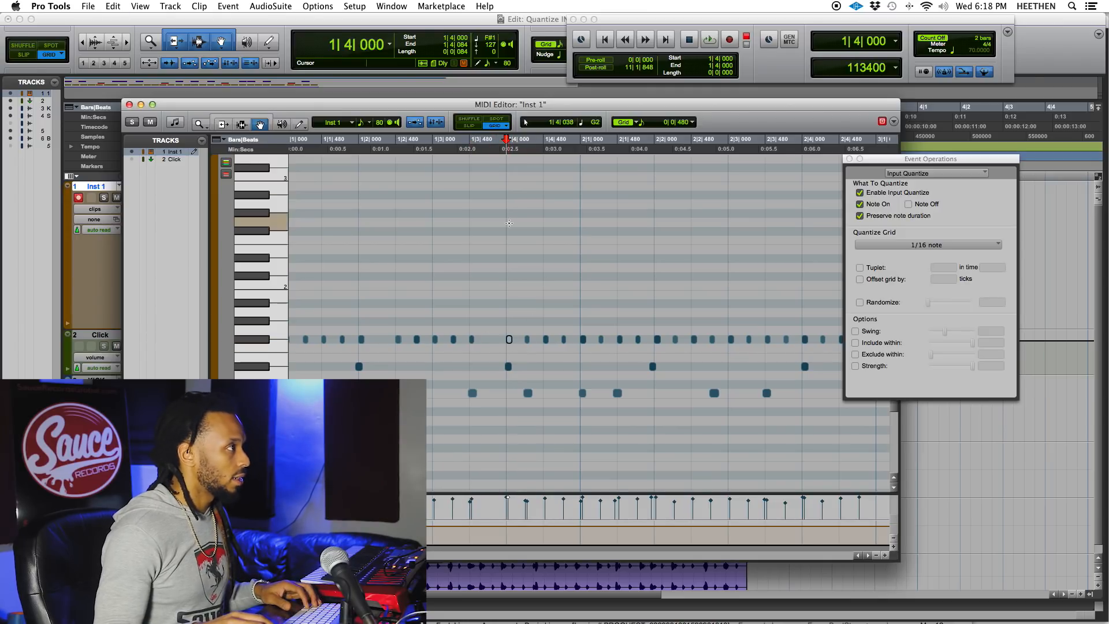
Step: Set the MIDI Editor grid to 1/16 note and fill the gaps in the F#1 row at 1|3|720, 1|4|000 and 1|2|240
left_click(645, 123)
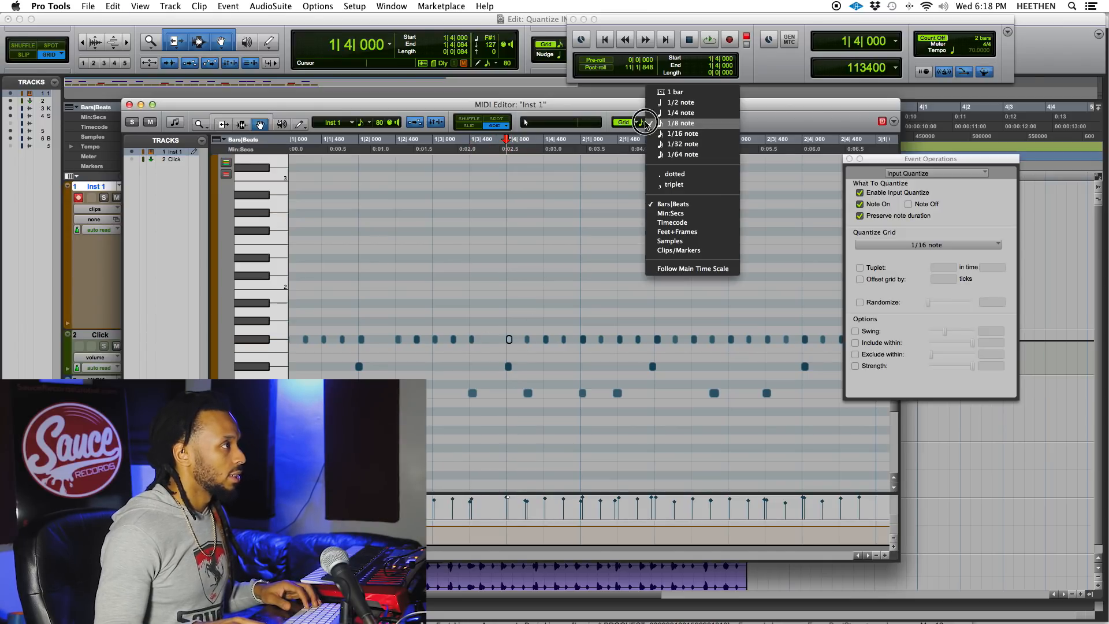
left_click(681, 133)
left_click(489, 344)
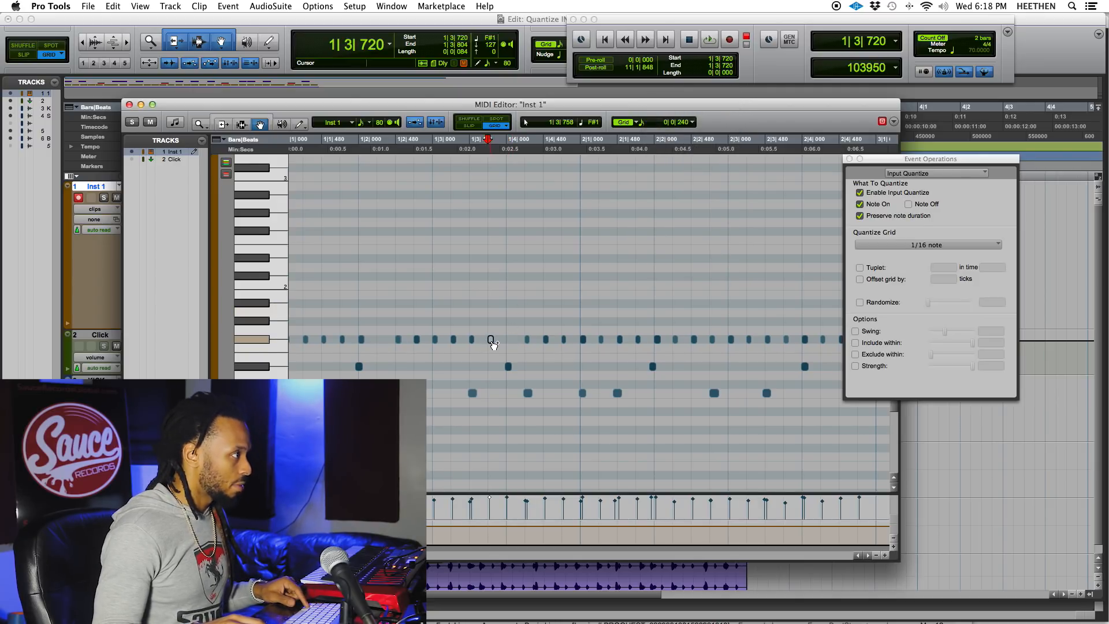
left_click(506, 341)
left_click(398, 342)
left_click(378, 341)
Step: Play back the filled-in pattern from the session start and close the MIDI Editor
scroll(475, 341, "right", 3)
scroll(475, 341, "right", 1)
key("Return")
key("space")
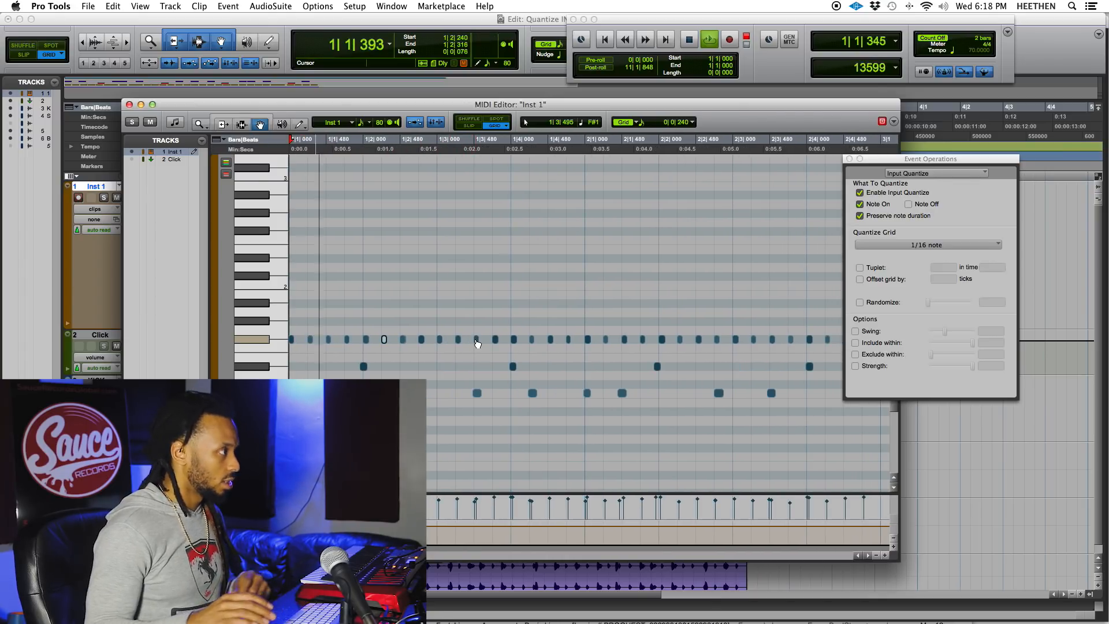
left_click(608, 383)
key("r")
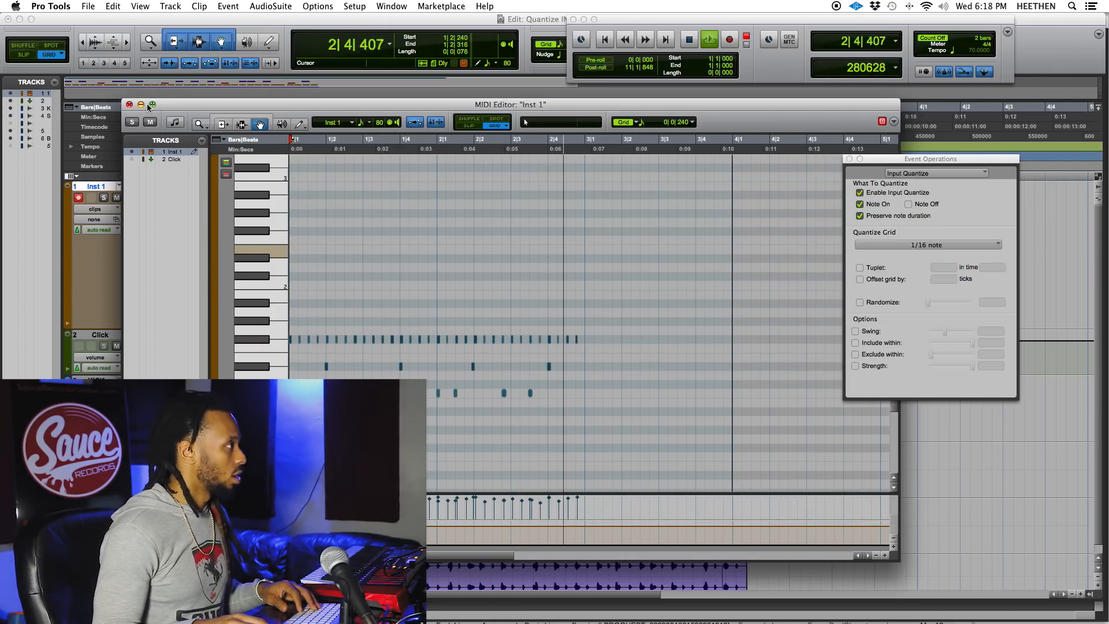
key("space")
left_click(129, 104)
Step: Switch the event operation to Quantize, apply the MPC 56% 16th Swing groove to the Inst 1-01 clip, and play it back
left_click(564, 310)
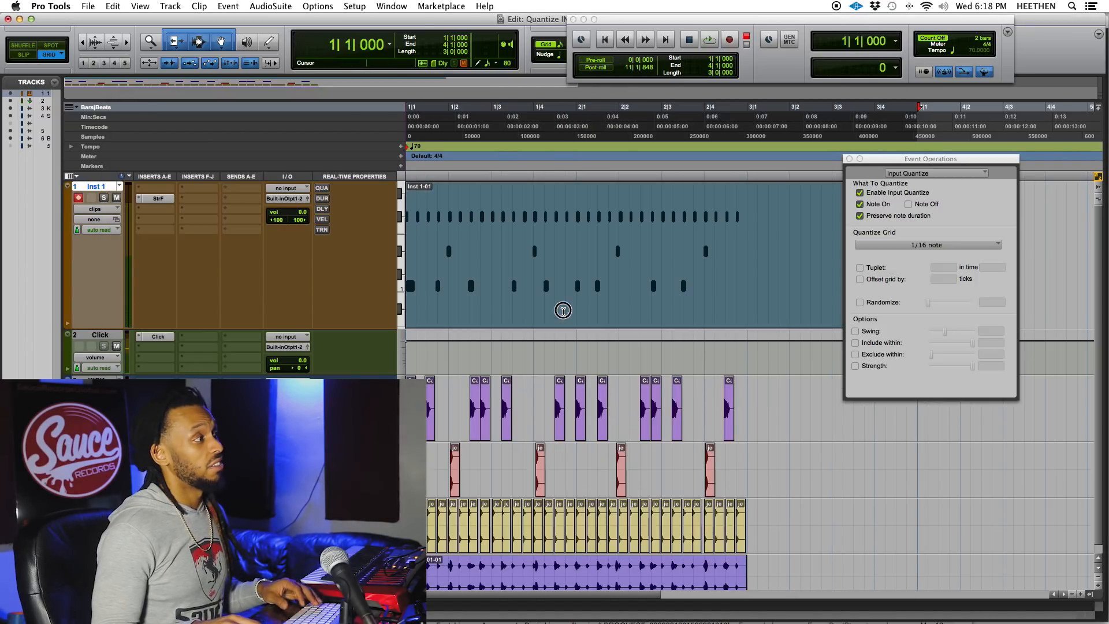
left_click(923, 176)
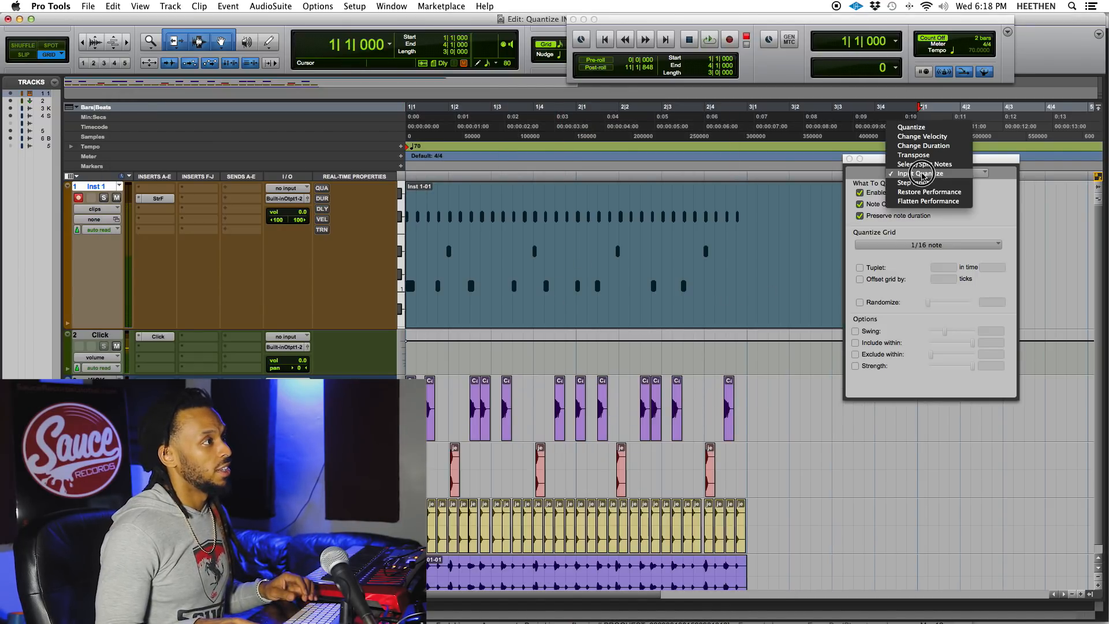
left_click(920, 128)
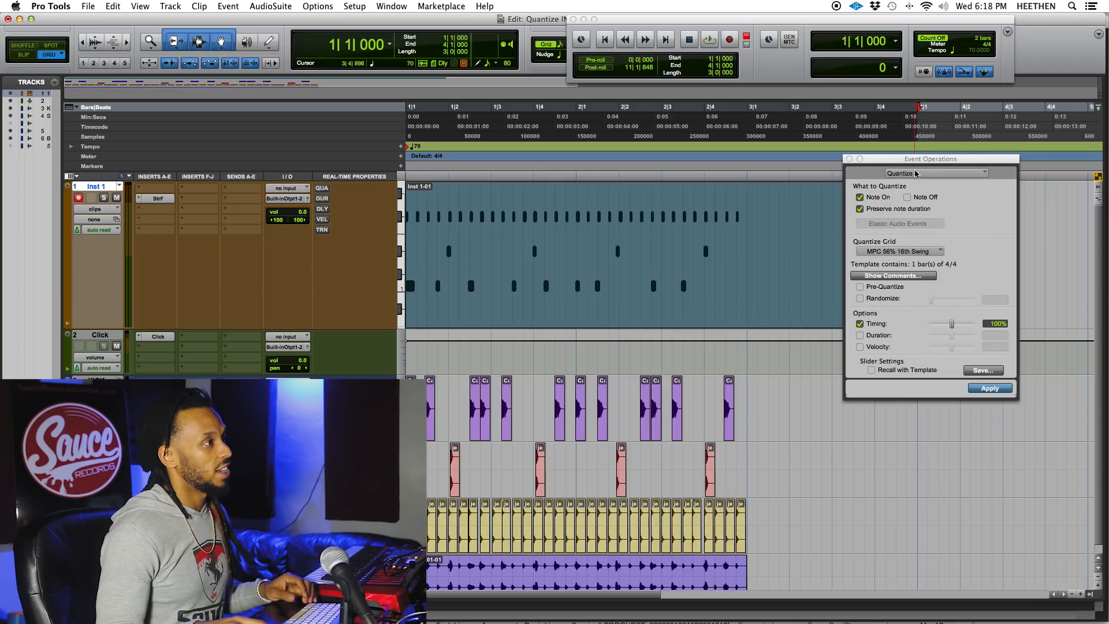
left_click(990, 389)
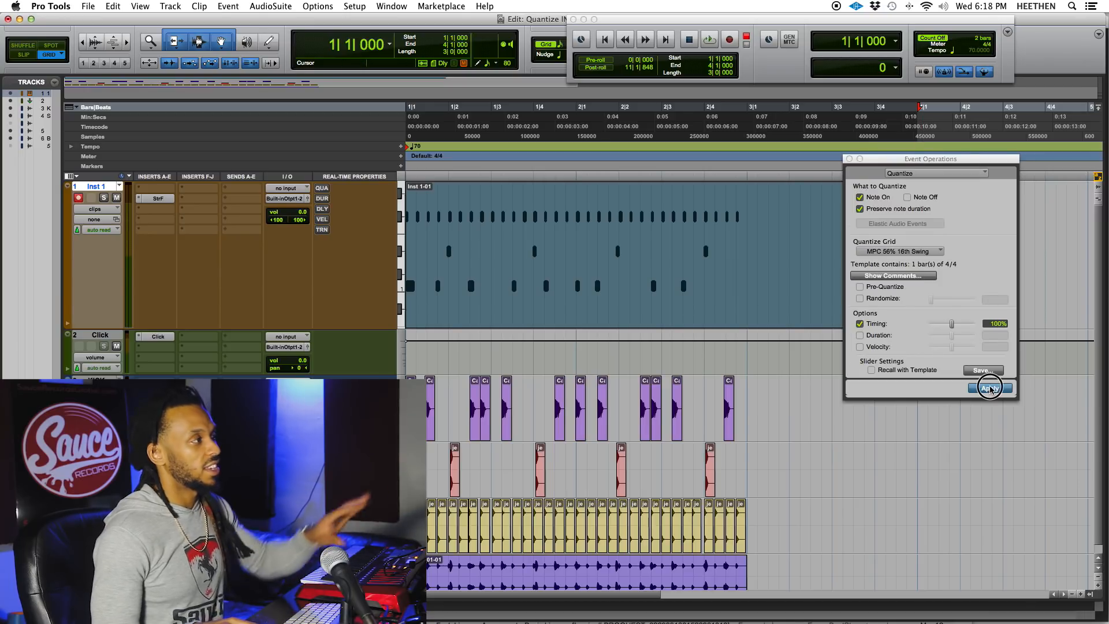
key("space")
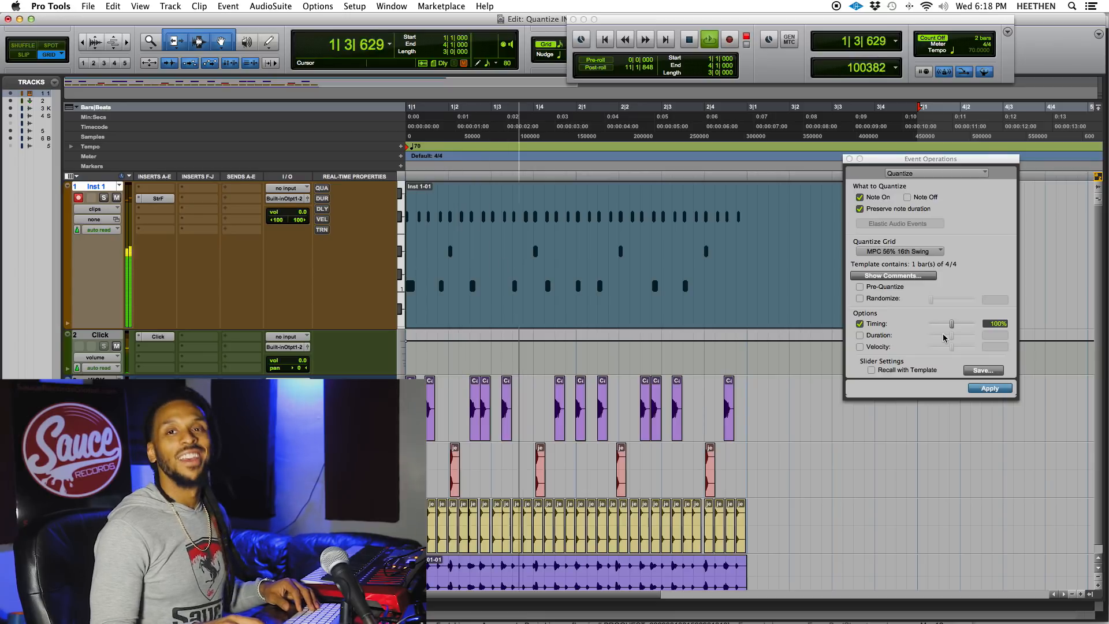
key("space")
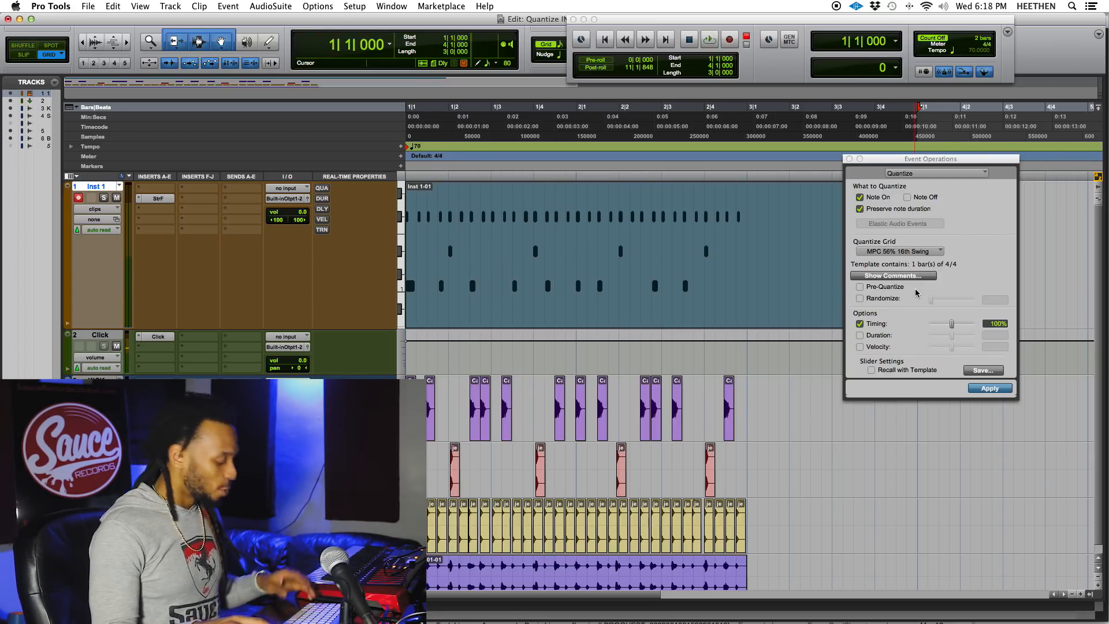
Step: Quantize the Inst 1-01 clip to the 1/16 note grid and play back the pattern
left_click(901, 252)
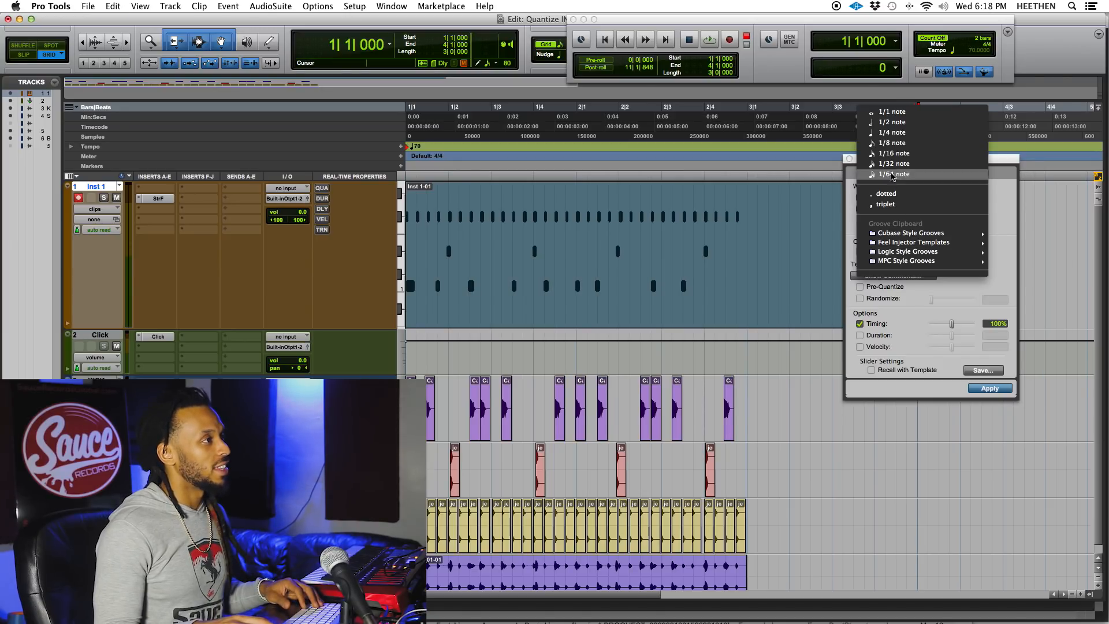
left_click(894, 154)
left_click(989, 388)
key("space")
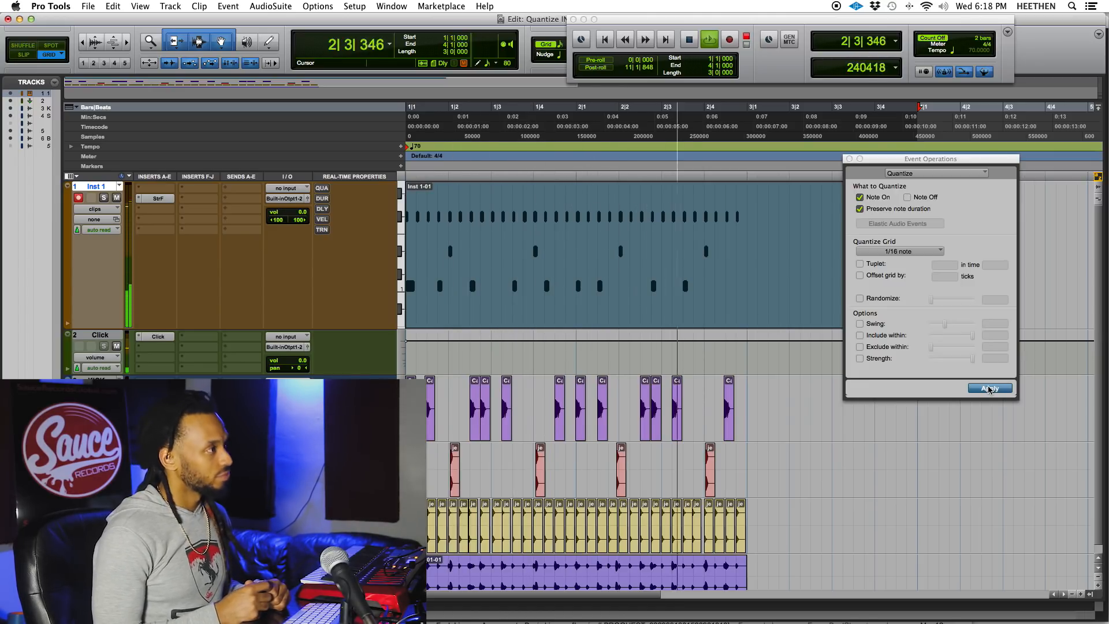
key("space")
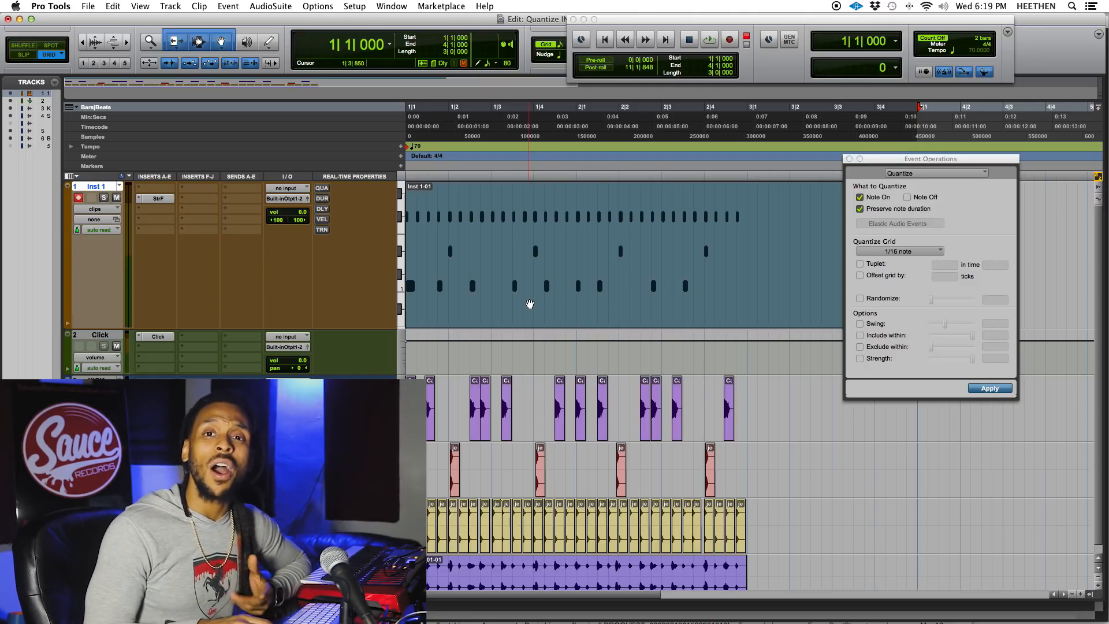
Step: Hide the Inst 1 track and enlarge the KICK, SNARE and HH tracks
right_click(85, 191)
left_click(128, 199)
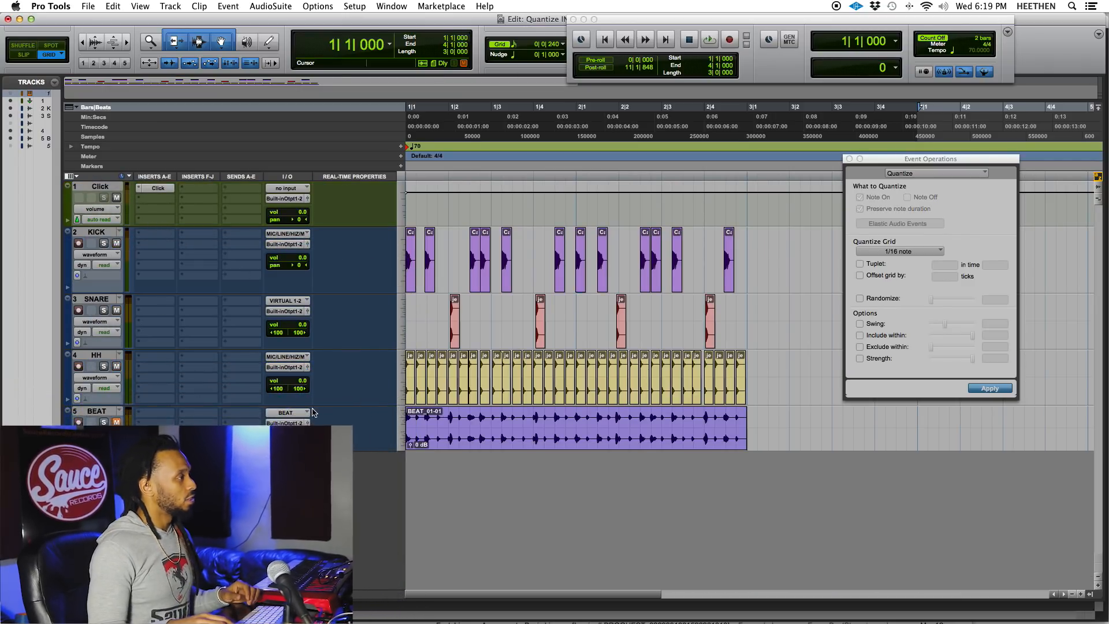
mouse_move(162, 450)
left_mouse_down()
mouse_move(162, 407)
mouse_move(164, 433)
left_mouse_up()
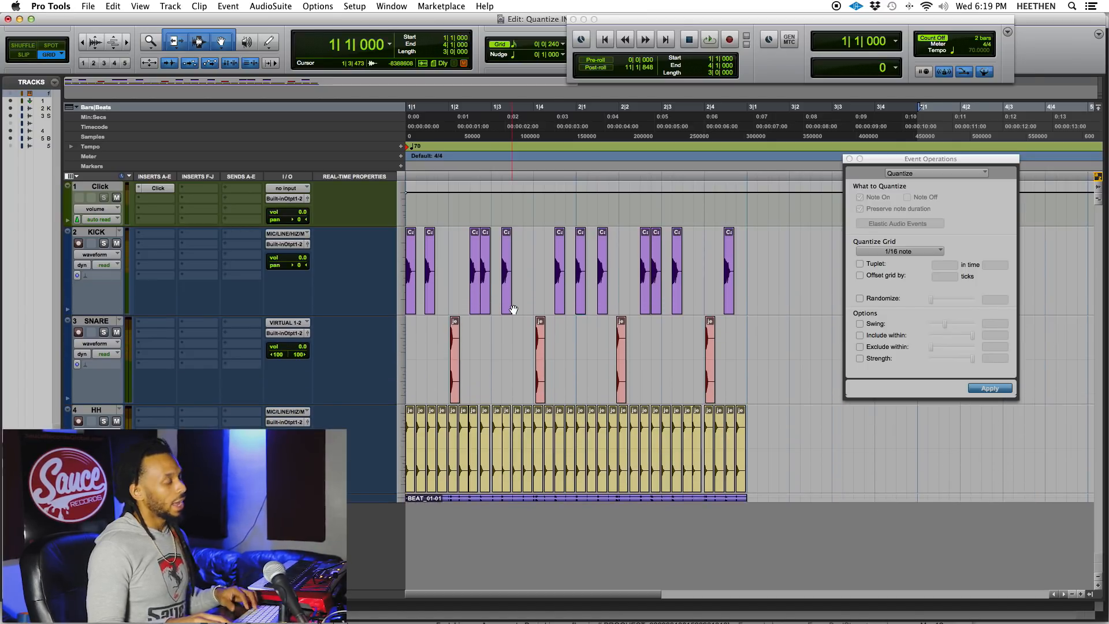
Step: Play the audio drums from the session start and select the KICK, SNARE and HH clips from 1|1|000 to 3|1|240
key("Return")
key("space")
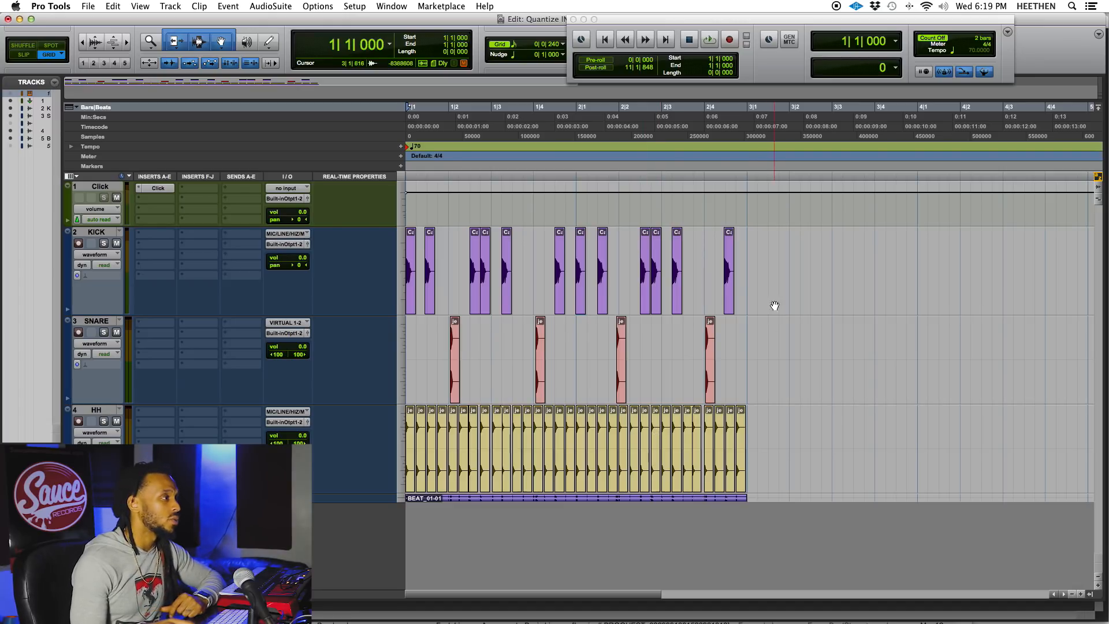
left_click_drag(753, 264, 374, 334)
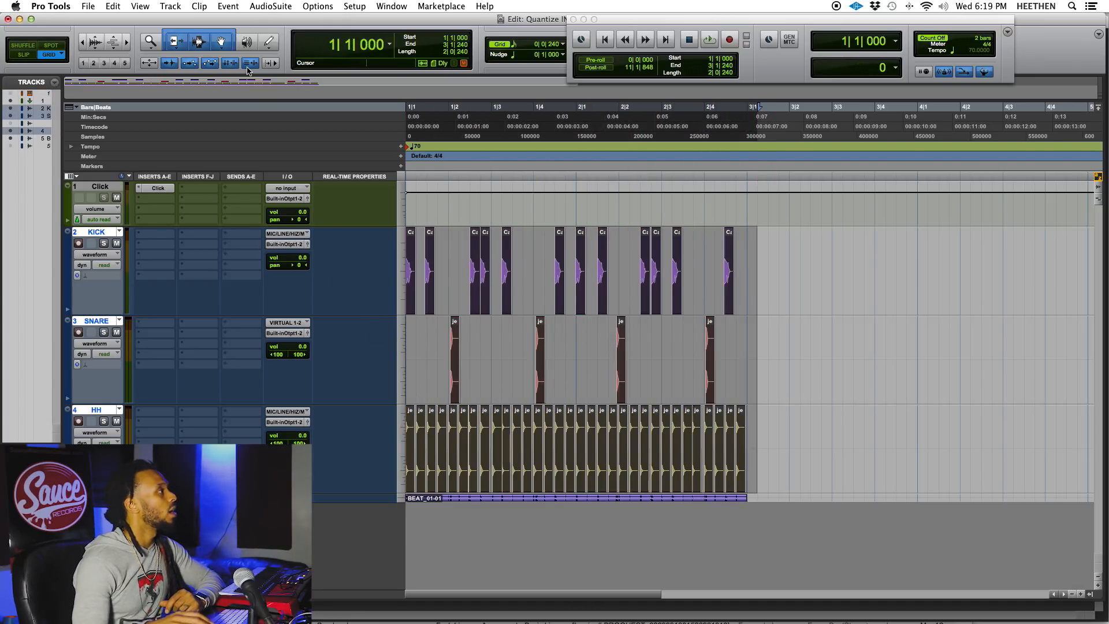
Step: Open the Quantize operation for the selected drum clips and set what to quantize to Audio Clips
left_click(229, 6)
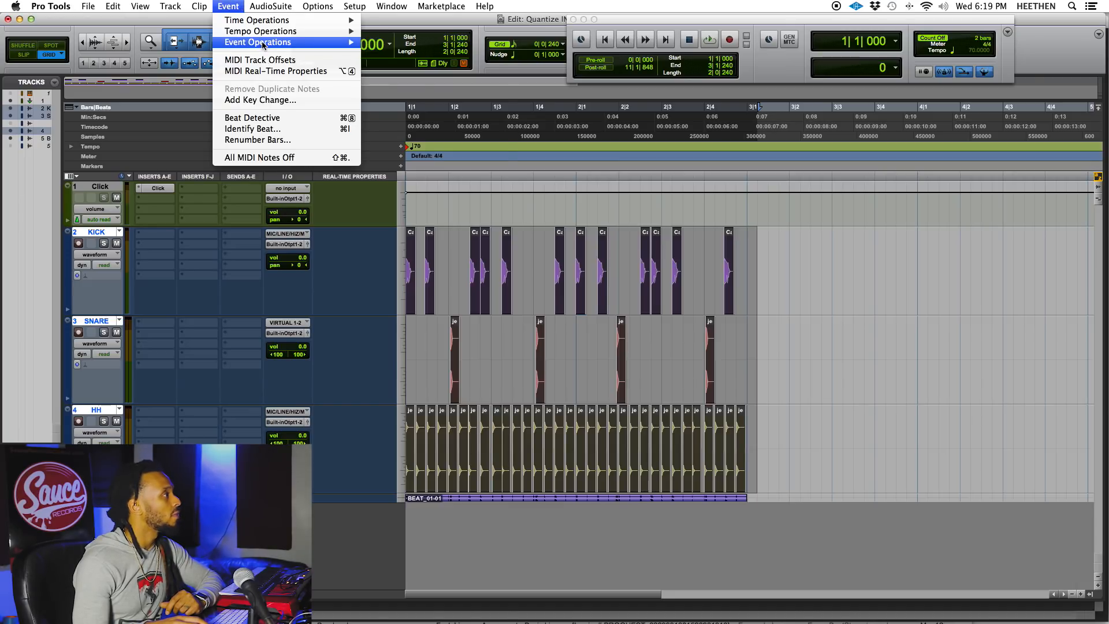
mouse_move(263, 44)
left_click(392, 60)
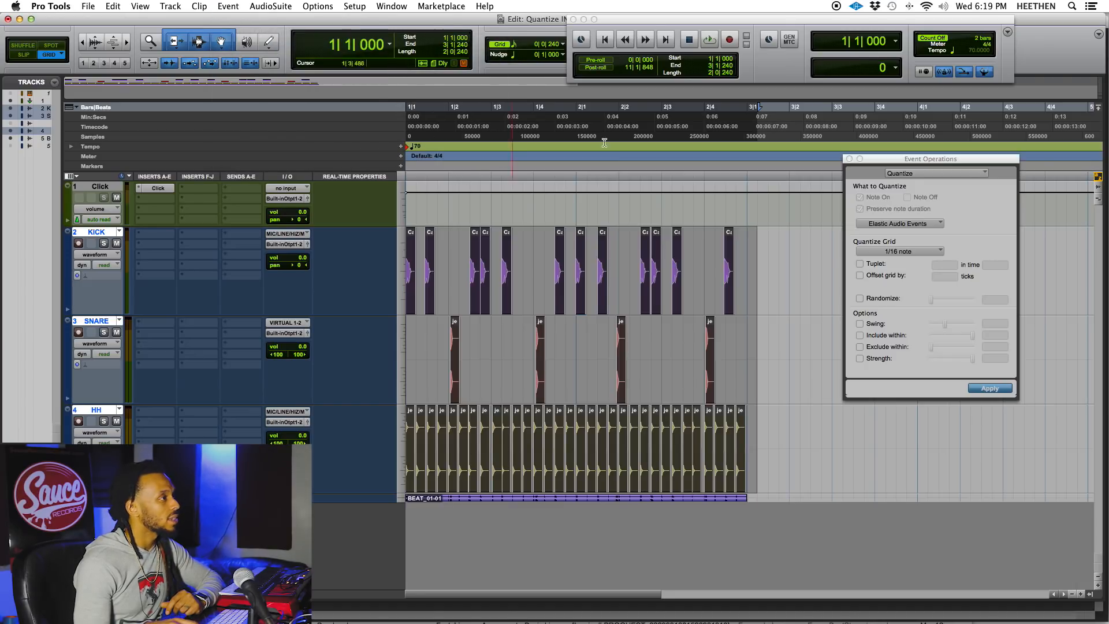
left_click_drag(890, 164, 849, 168)
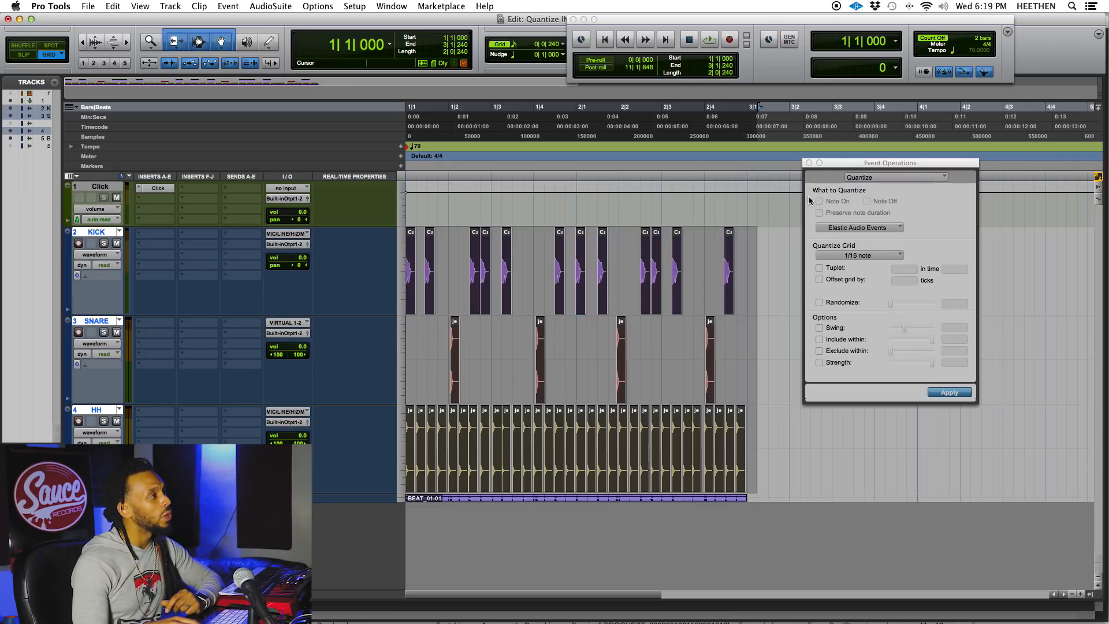
left_click(873, 235)
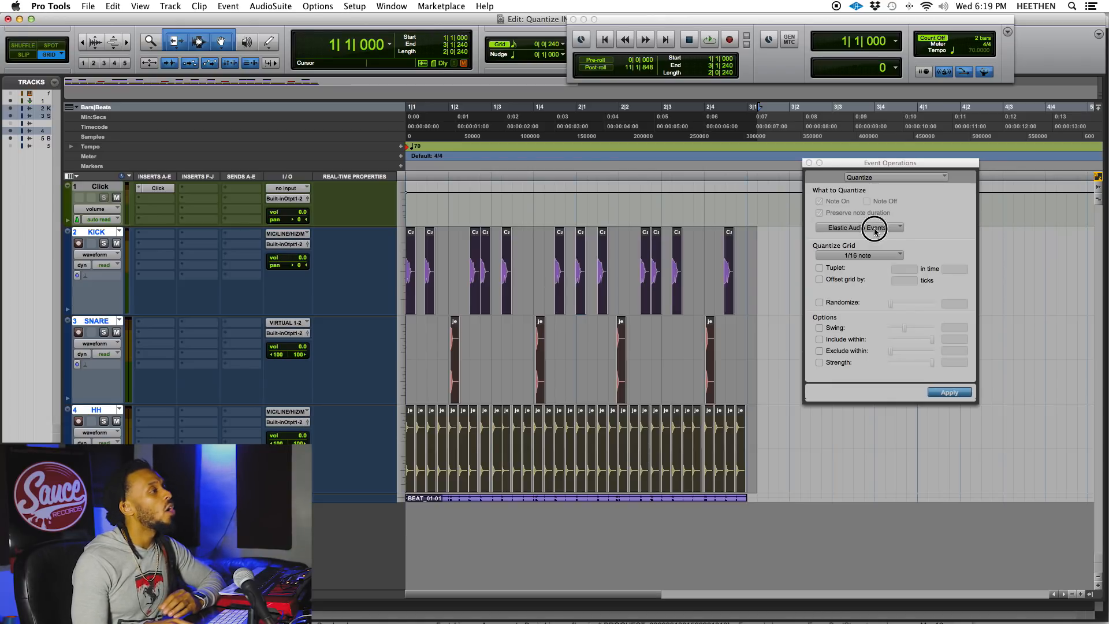
left_click(861, 218)
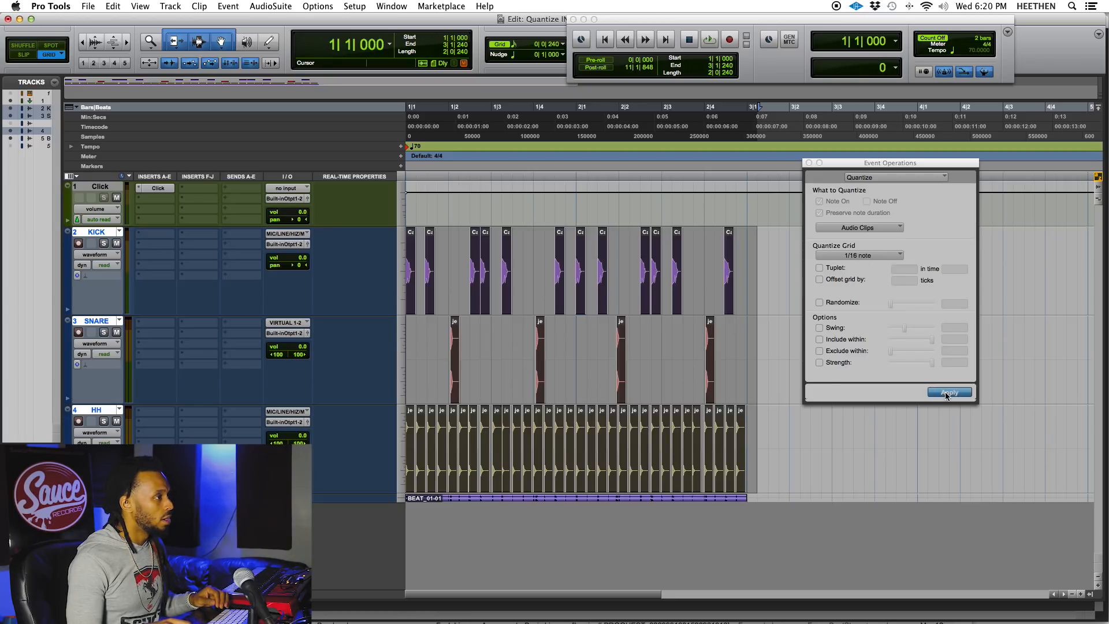
Step: Play the unquantized audio drums and inspect the first beats of the clips up close against the grid
key("space")
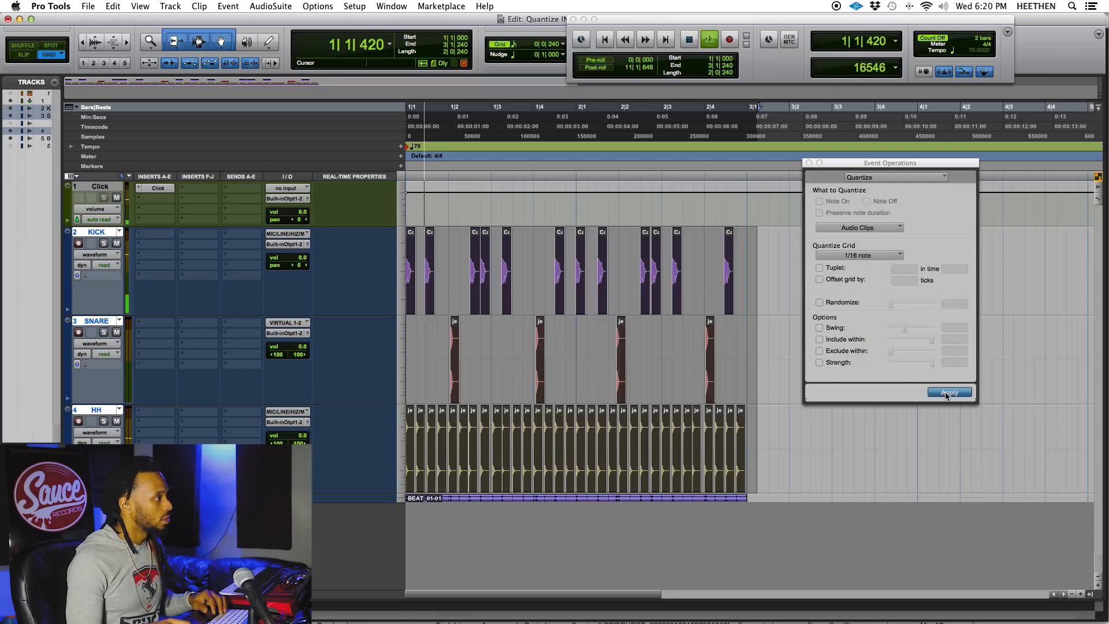
key("space")
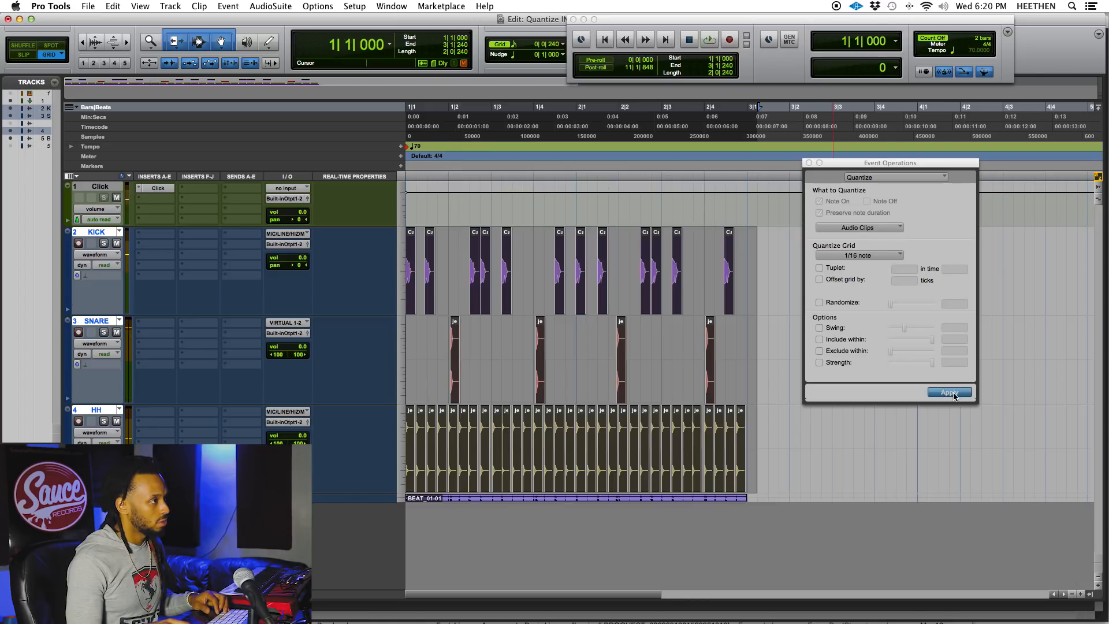
left_click_drag(854, 164, 875, 157)
key("super+bracketright")
key("super+bracketright")
key("super+bracketright")
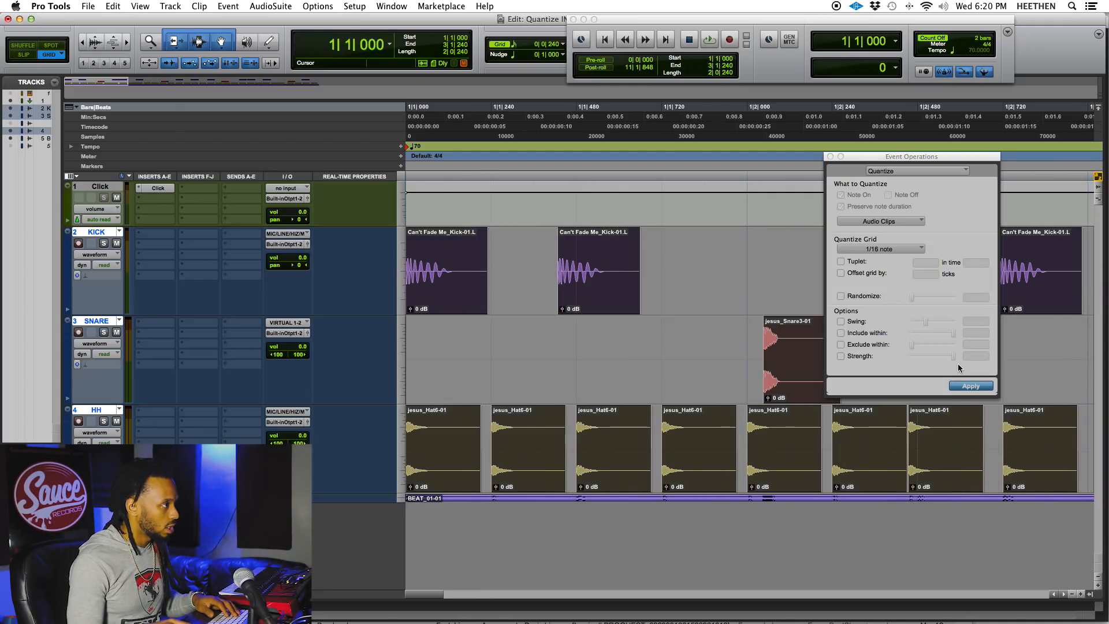
left_click(907, 250)
left_click(899, 251)
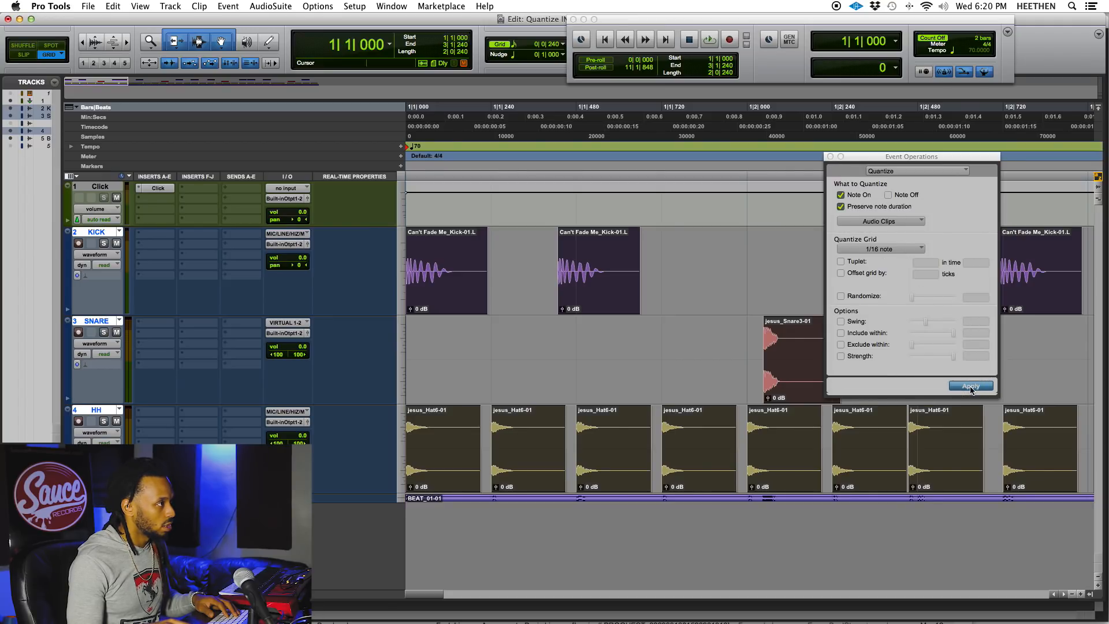
left_click(830, 156)
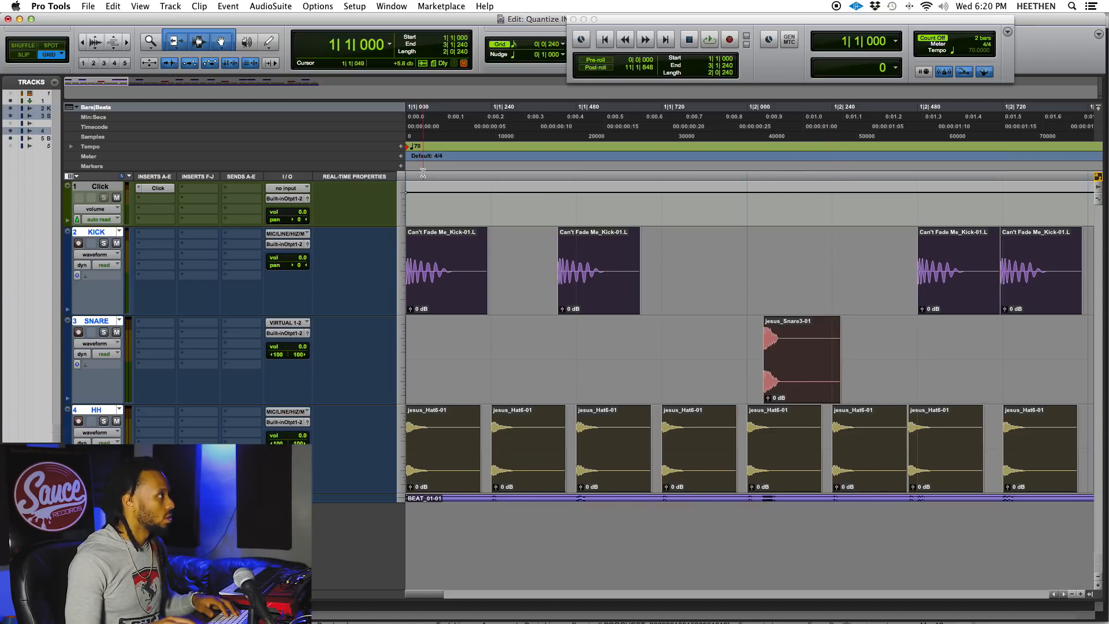
Step: Reopen the Event Operations window and quantize the selected KICK, SNARE and HH audio clips to the 1/16 note grid
left_click(171, 6)
mouse_move(234, 5)
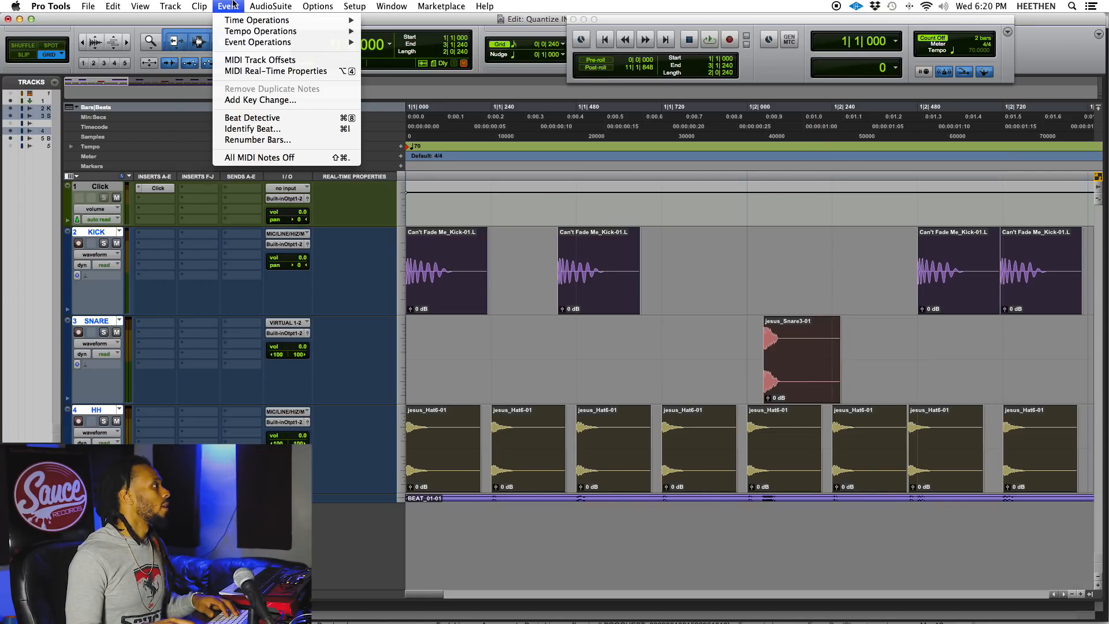
mouse_move(258, 42)
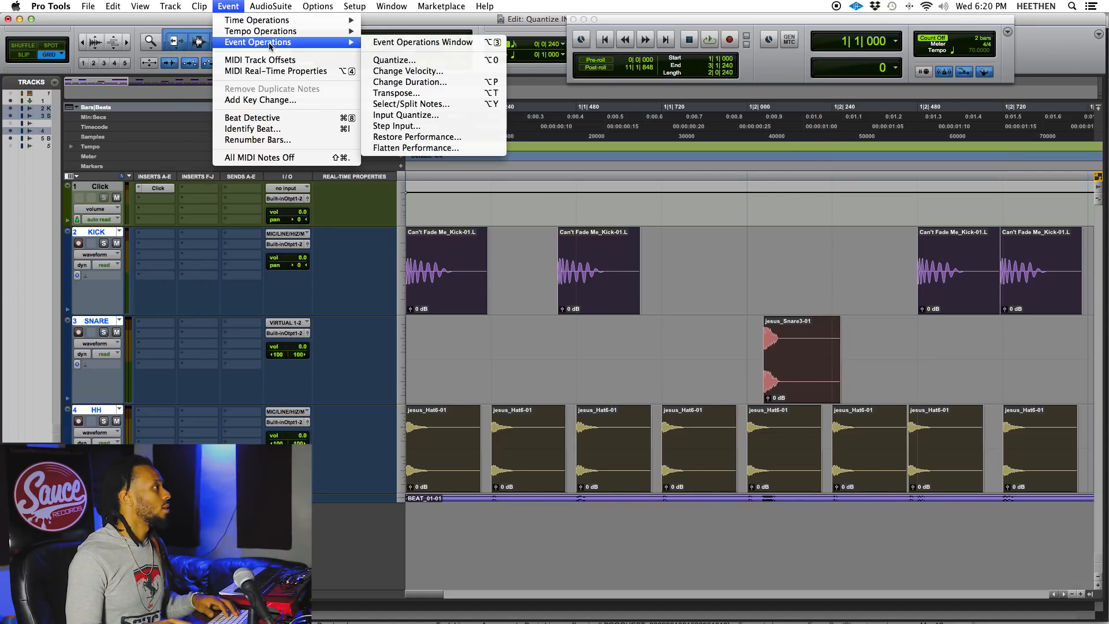
left_click(384, 43)
left_click(893, 223)
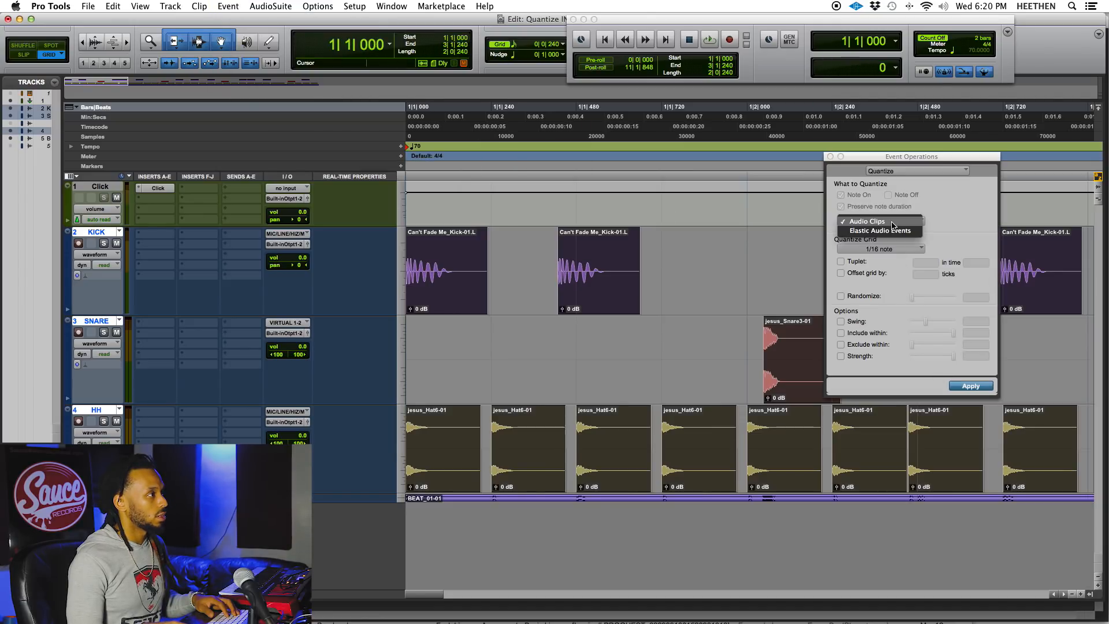
left_click(902, 224)
left_click(974, 386)
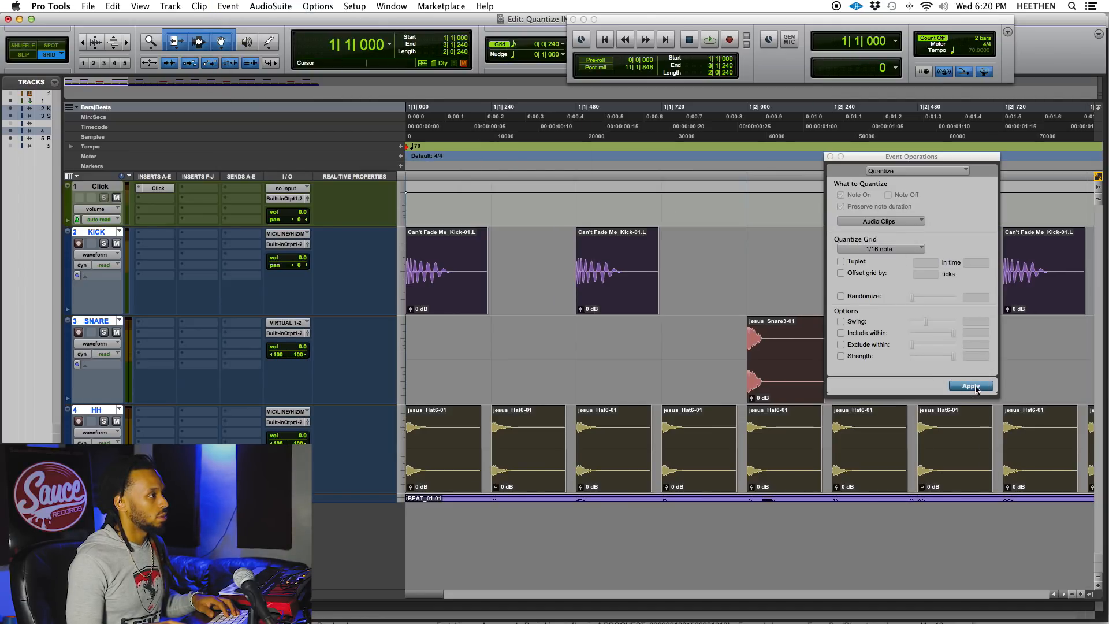
Step: Show the full two-bar pattern and play back the quantized audio drums from the start
key("super+bracketleft")
key("super+bracketleft")
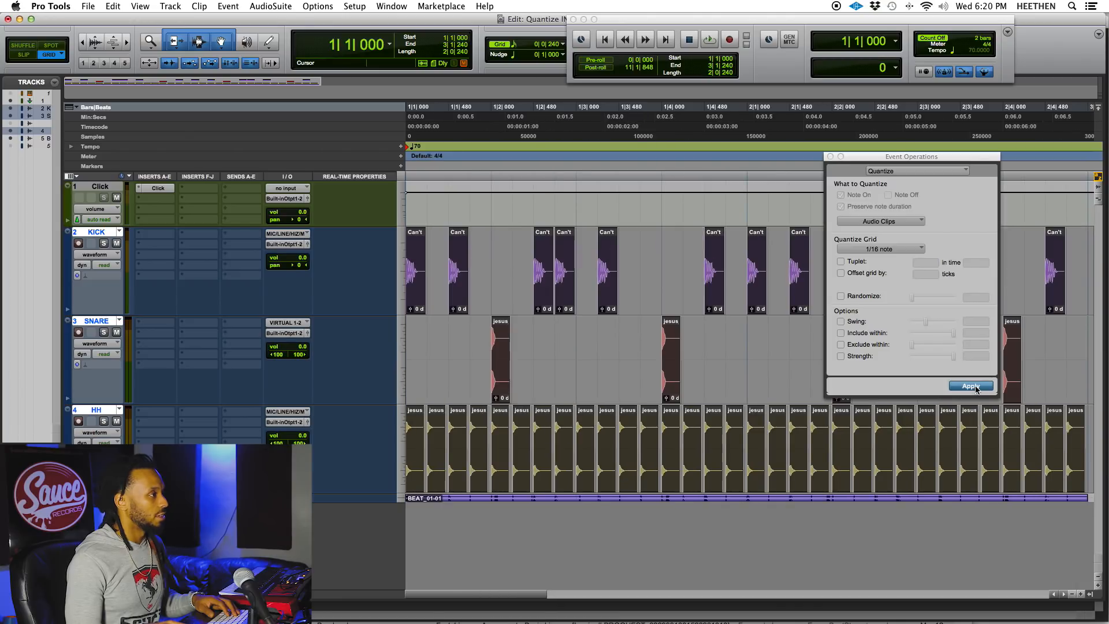
key("super+bracketleft")
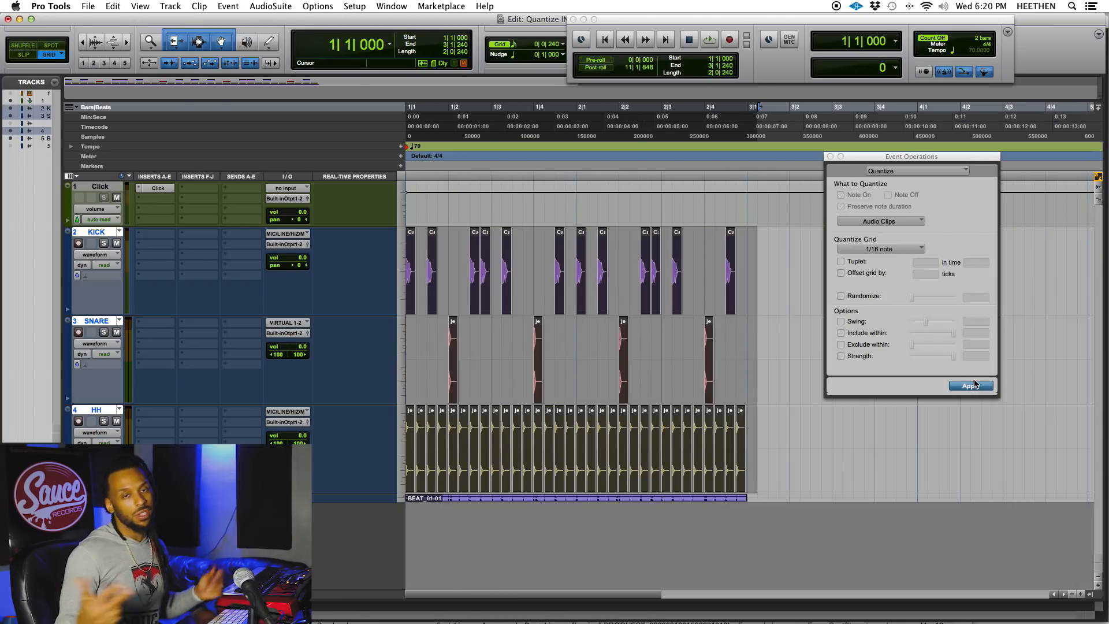
key("space")
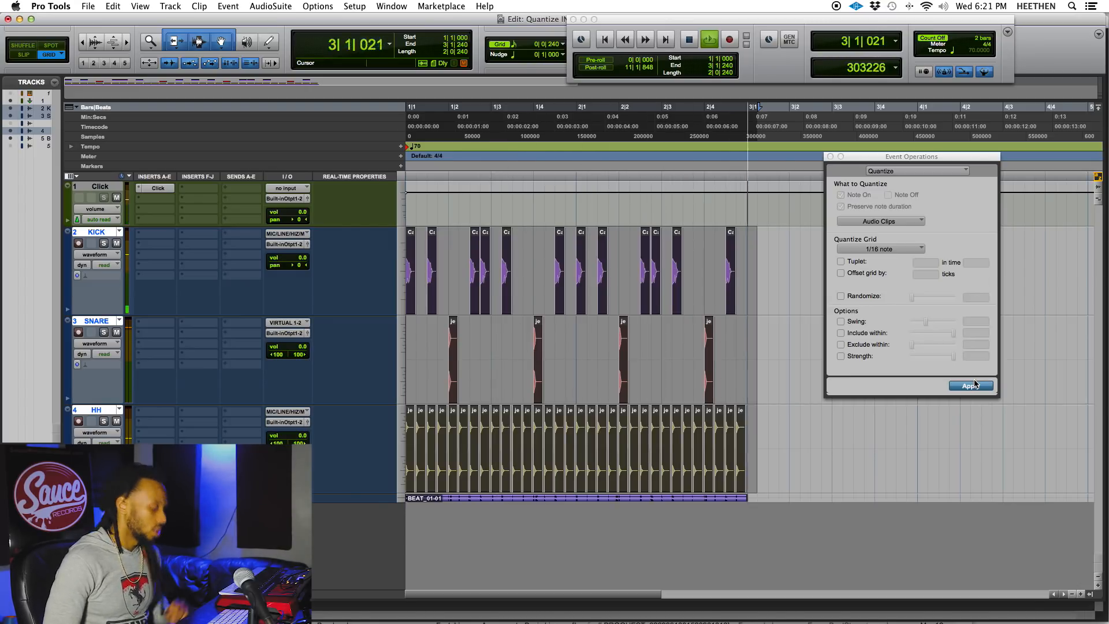
key("space")
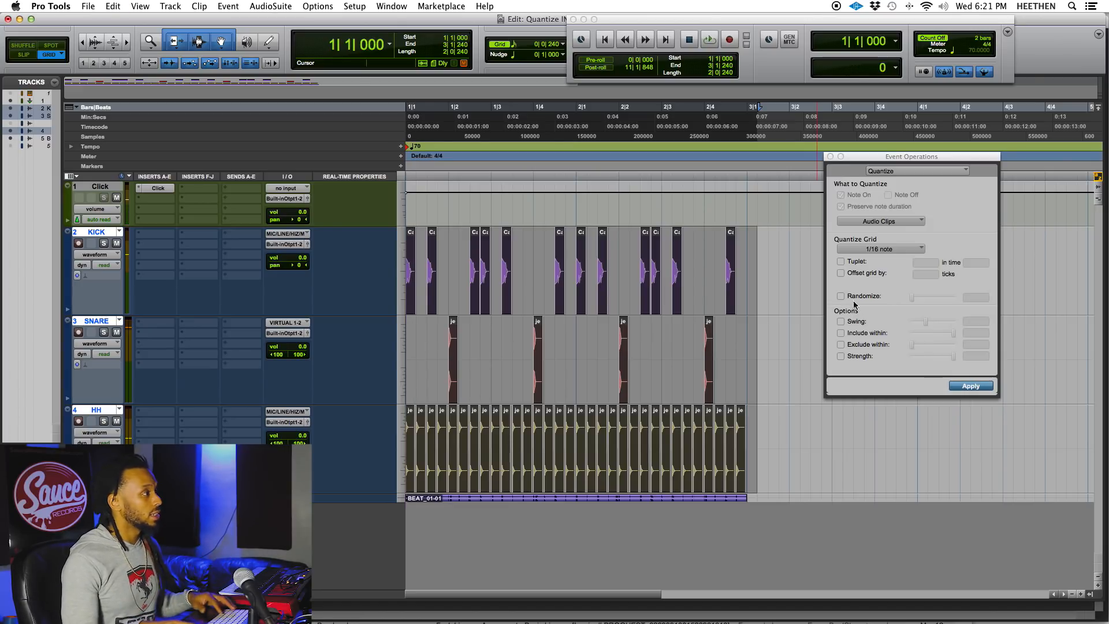
key("space")
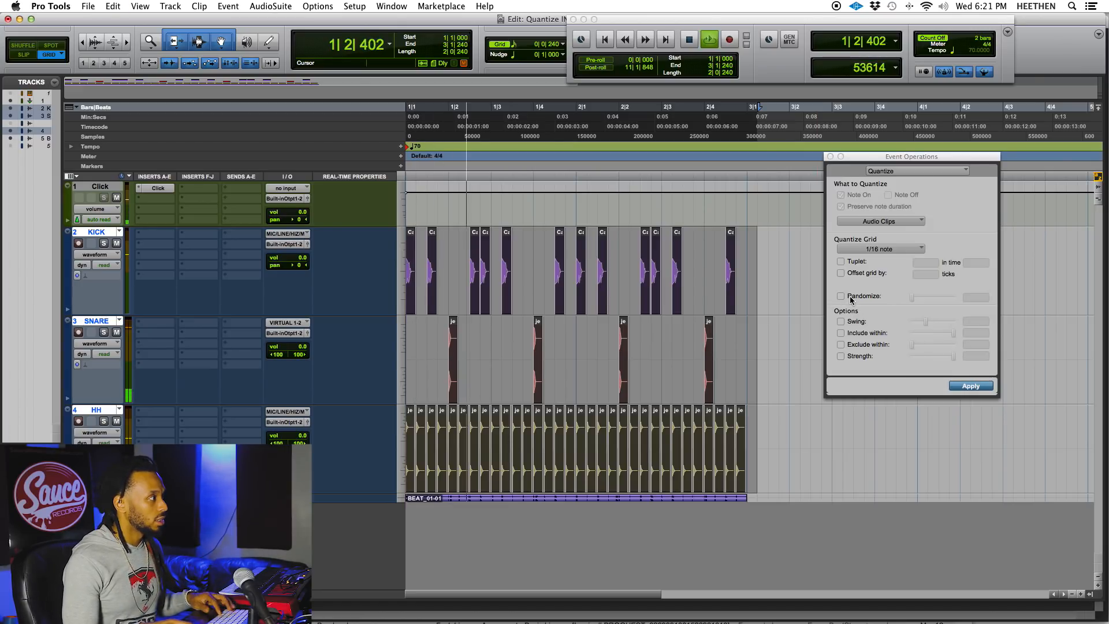
key("space")
Step: Undo the audio clip quantization and play the original drum timing from the start for comparison
key("super+z")
key("space")
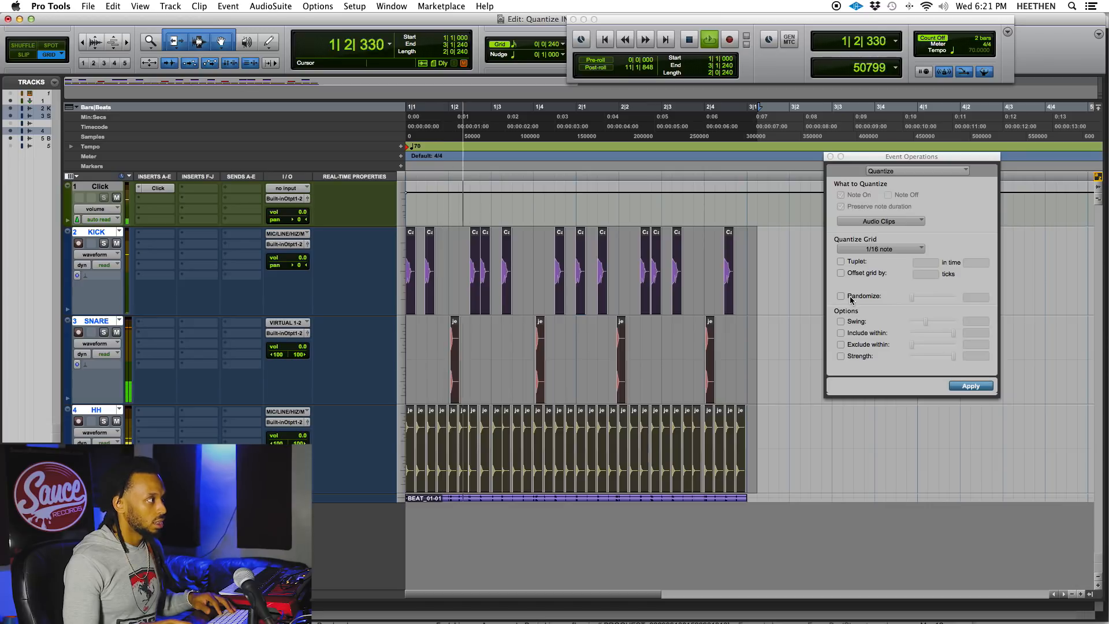
key("space")
key("space")
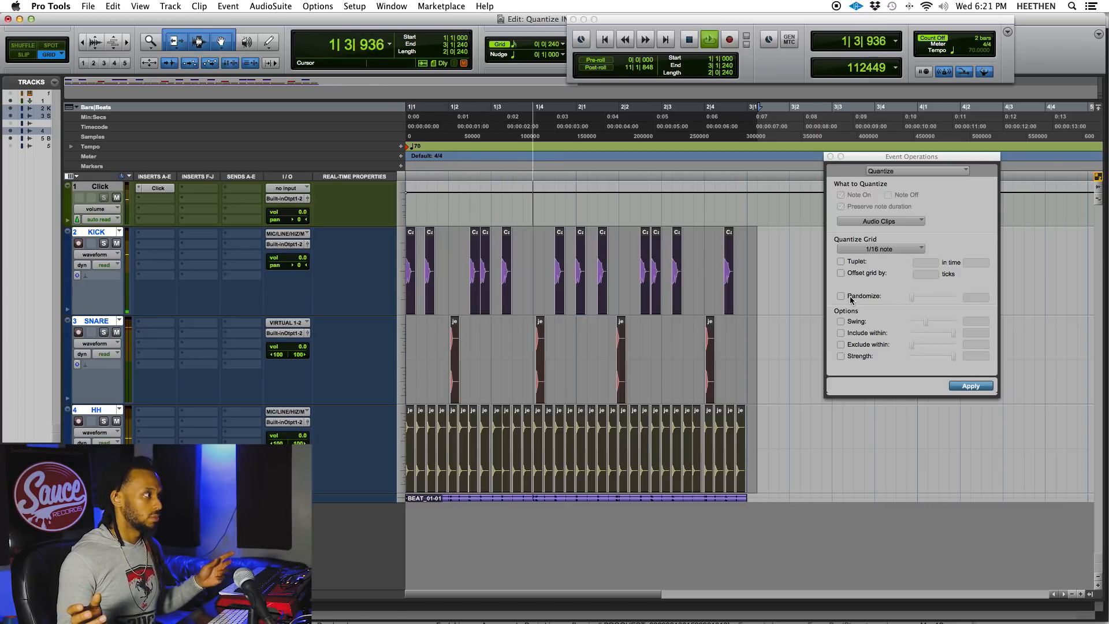
key("space")
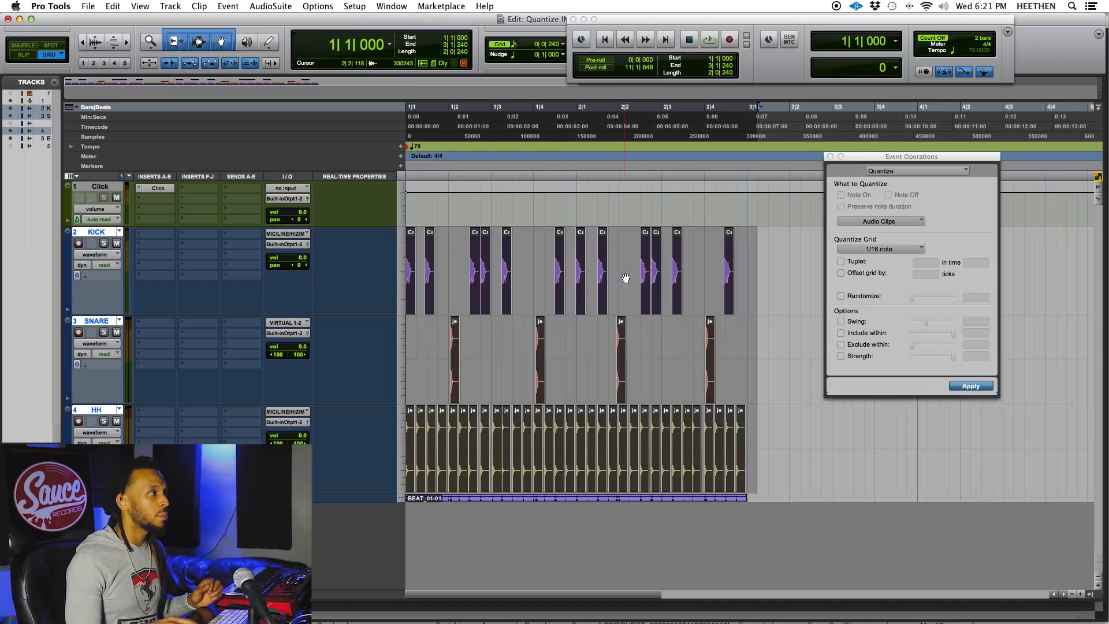
Step: Quantize the selected KICK, SNARE and HH audio clips to the 1/16 note grid again and play back the result
left_click(850, 223)
left_click(909, 224)
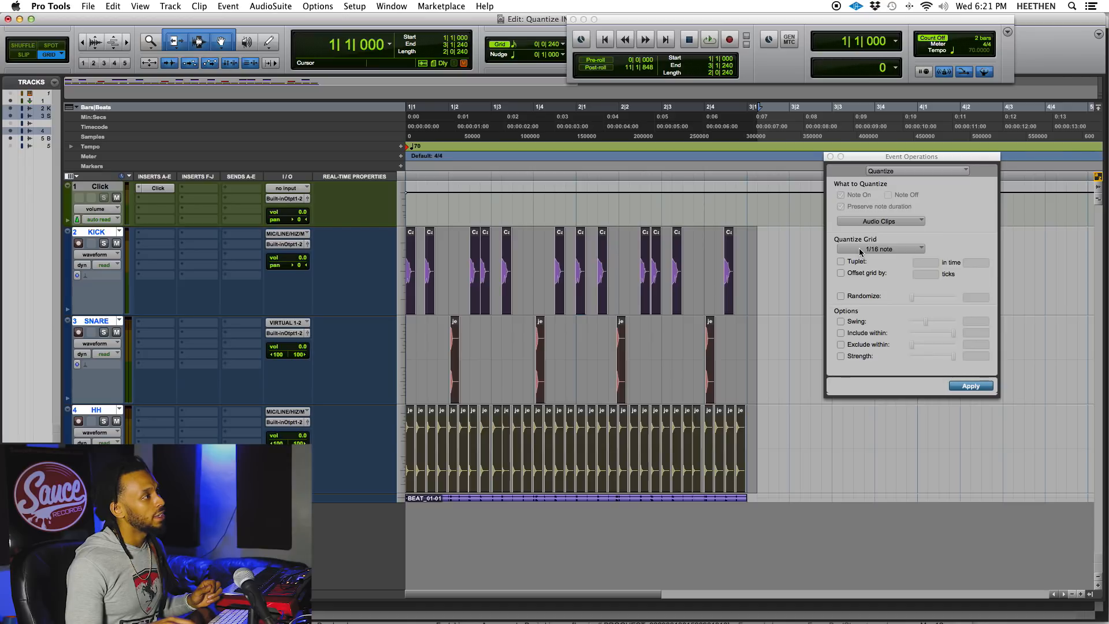
left_click(971, 386)
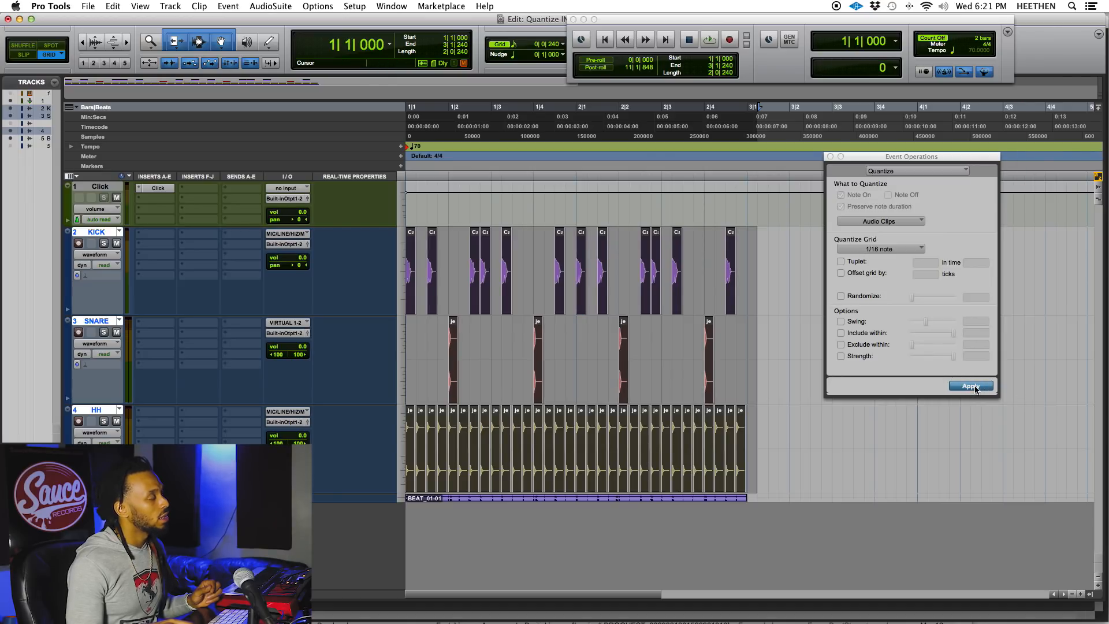
key("space")
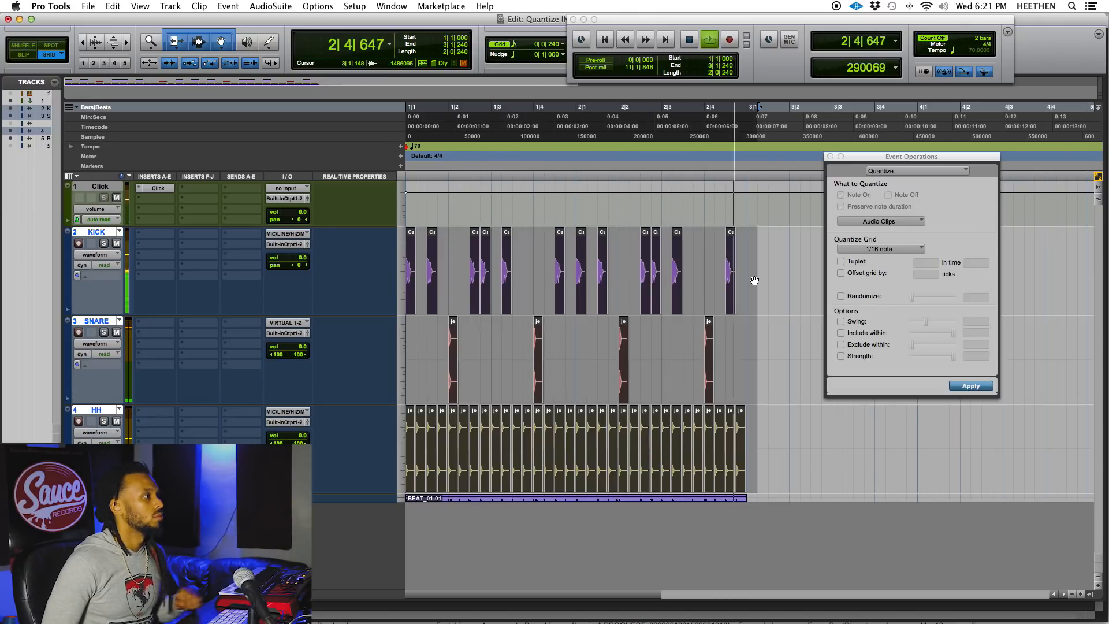
key("space")
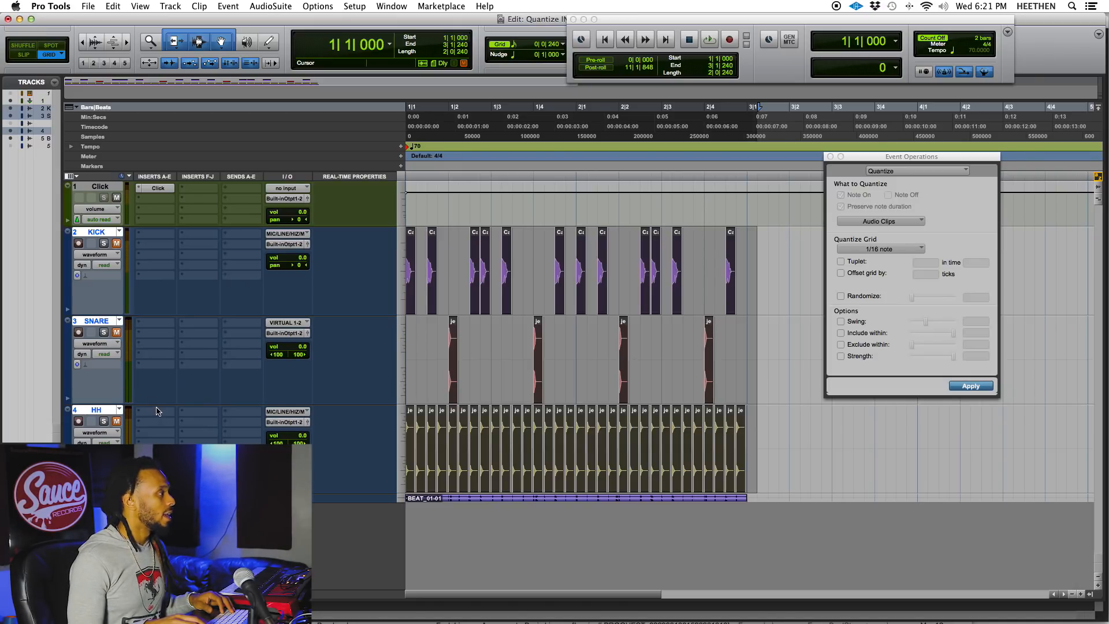
Step: Shrink the KICK, SNARE and HH tracks, then enlarge the BEAT track and place the cursor in its clip
key("ctrl+Up")
key("ctrl+Up")
key("ctrl+Up")
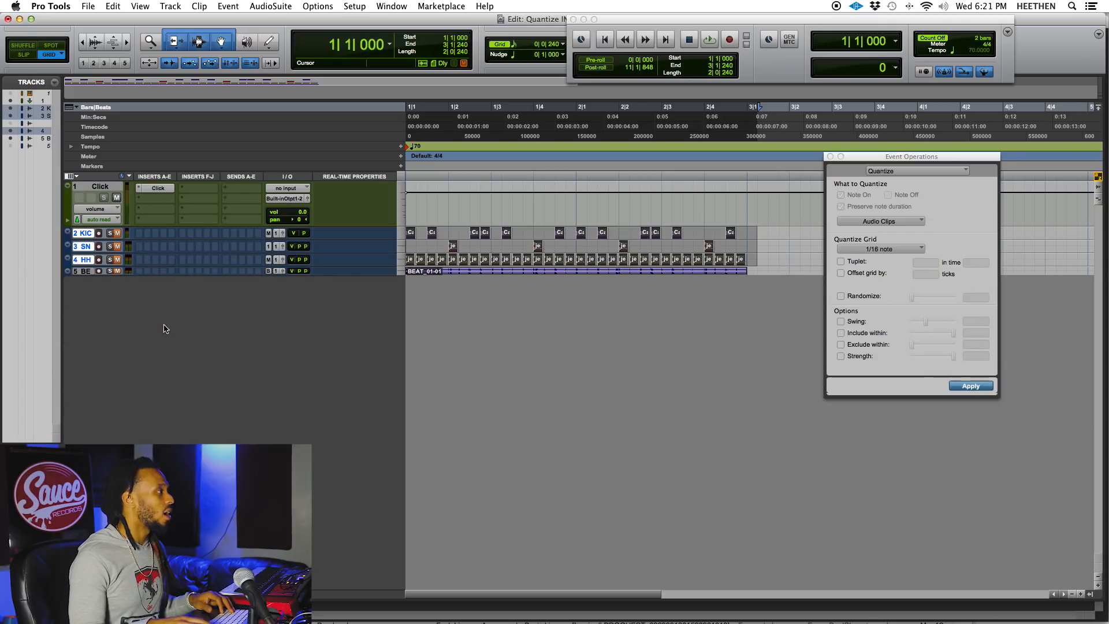
left_click_drag(178, 275, 183, 446)
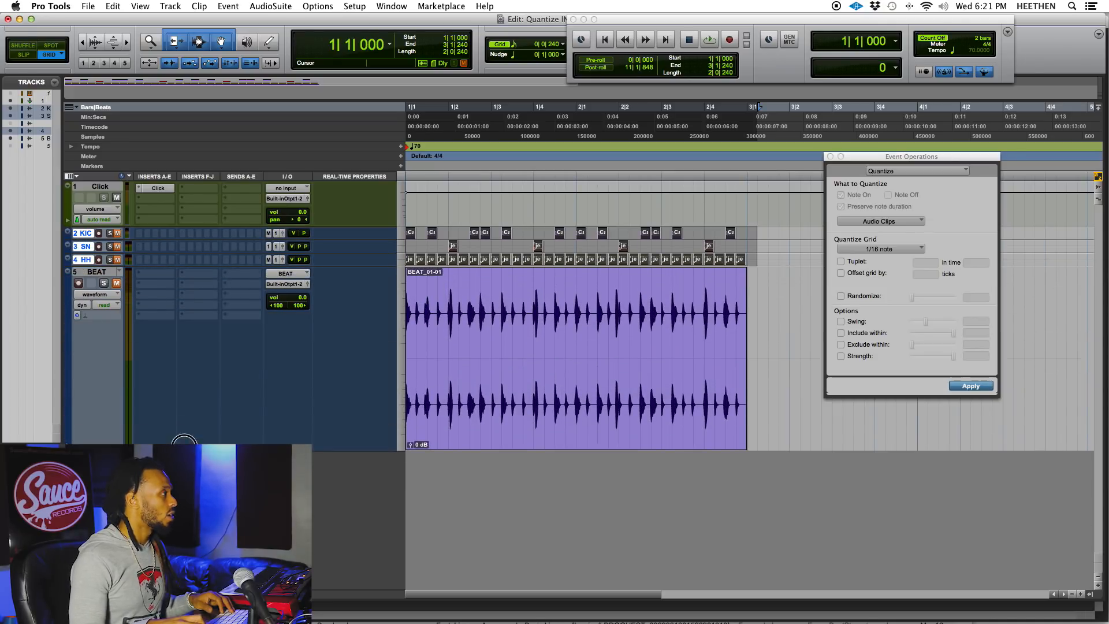
left_click(455, 306)
key("super+bracketright")
key("super+bracketleft")
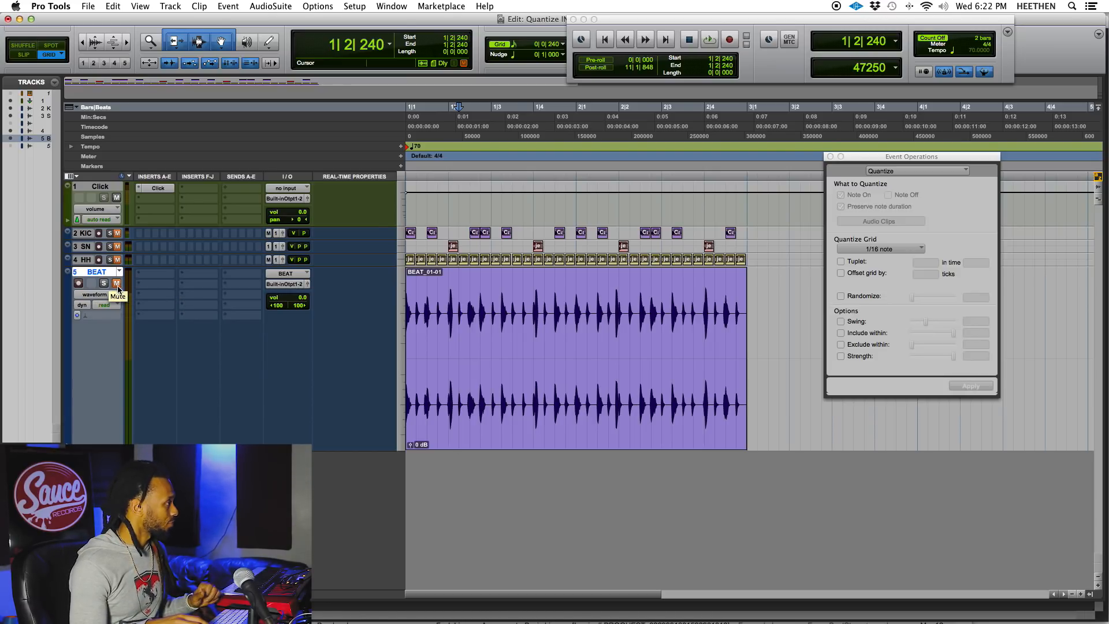
Step: Unmute the BEAT track and play its single-clip drum loop from the start
key("Return")
key("space")
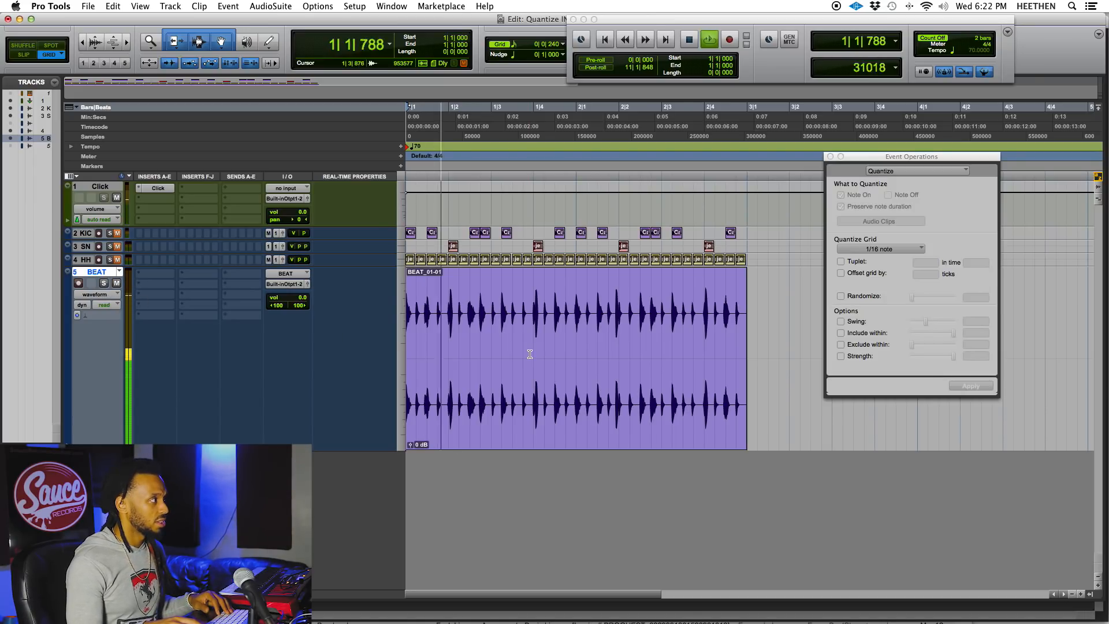
key("space")
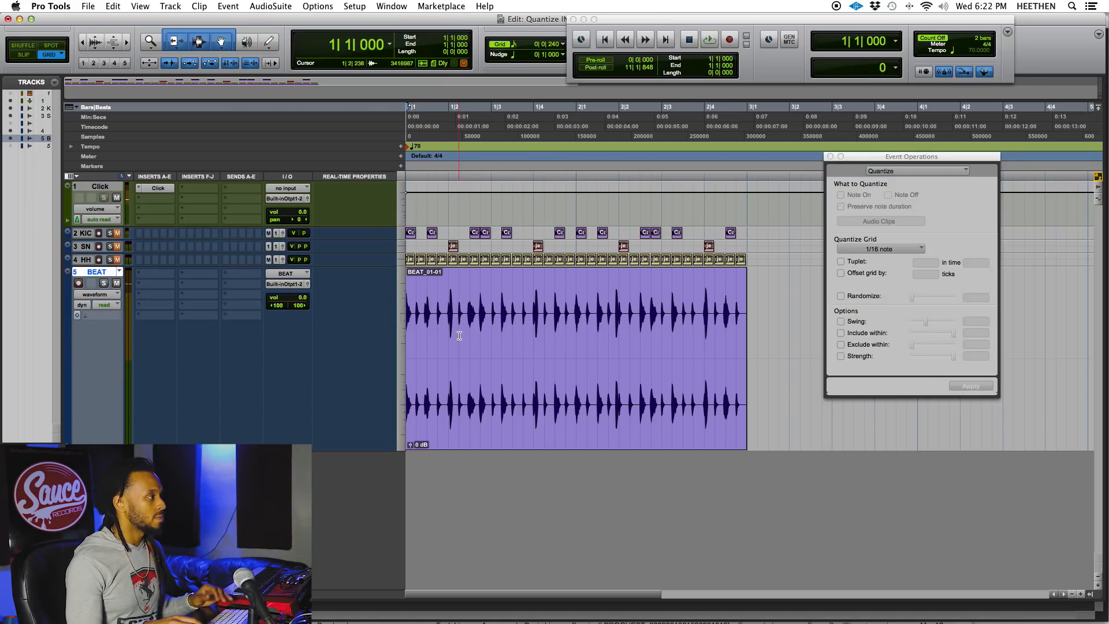
key("space")
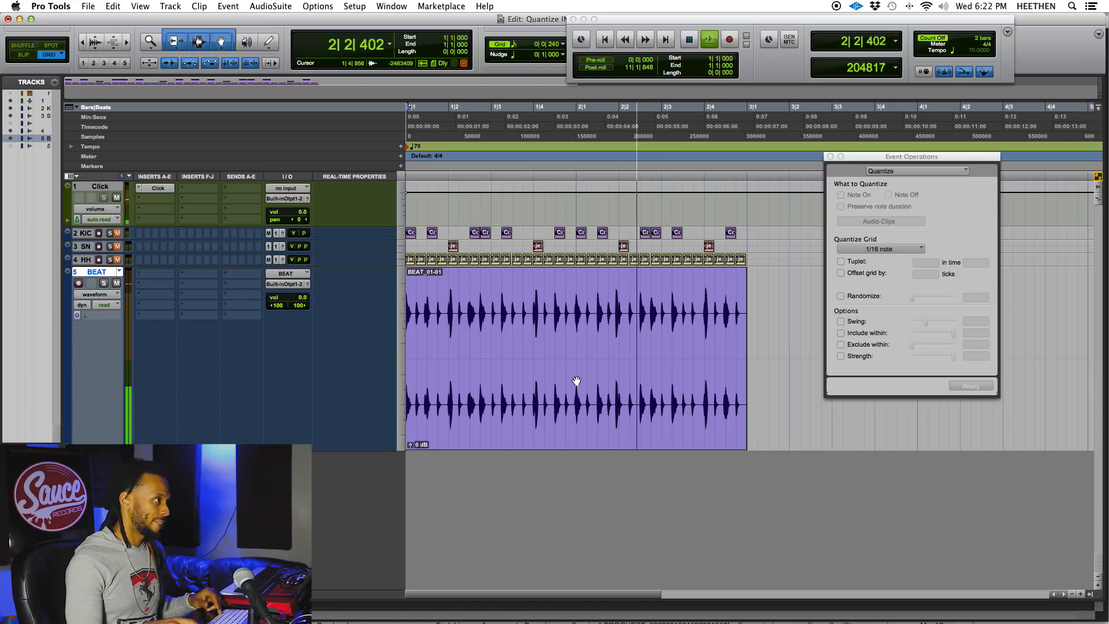
key("space")
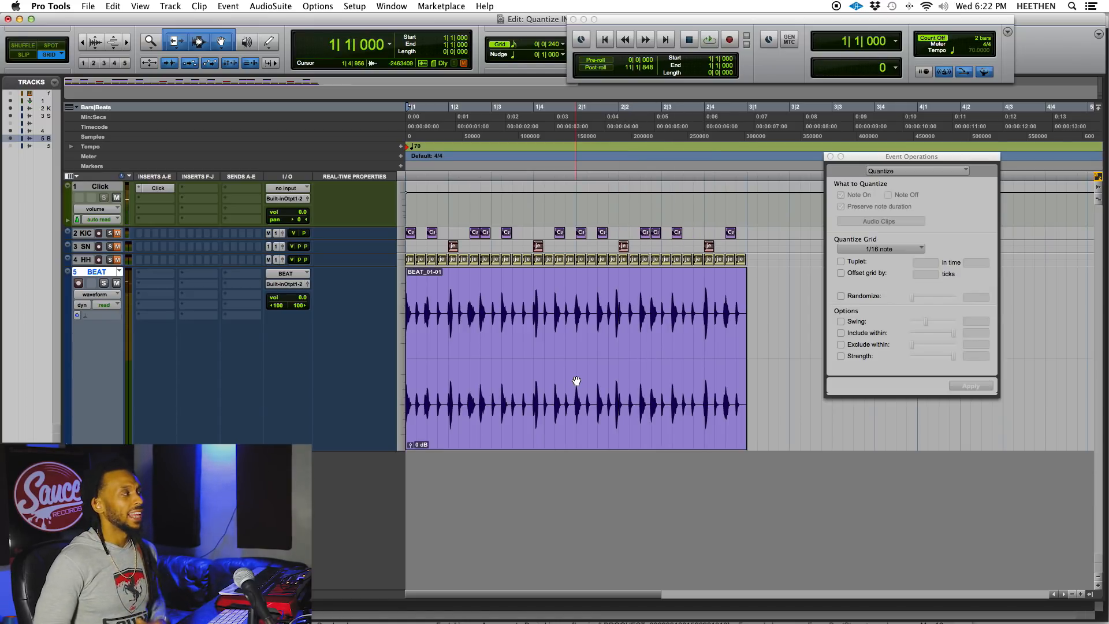
Step: Enable Rhythmic Elastic Audio on the BEAT track and switch its track view to analysis
left_click(95, 317)
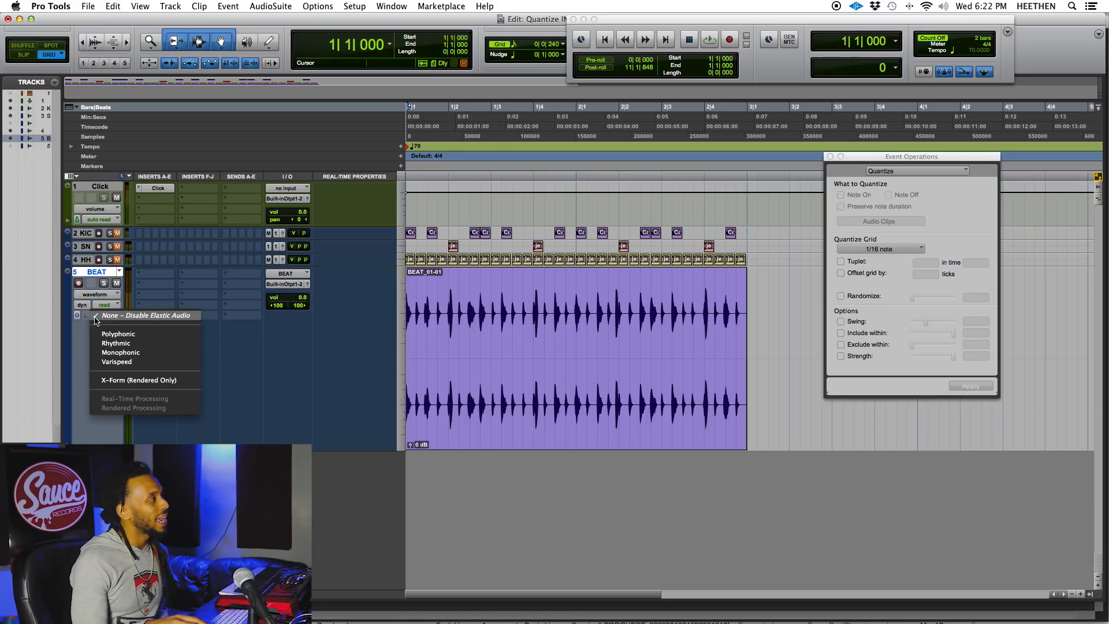
left_click(155, 347)
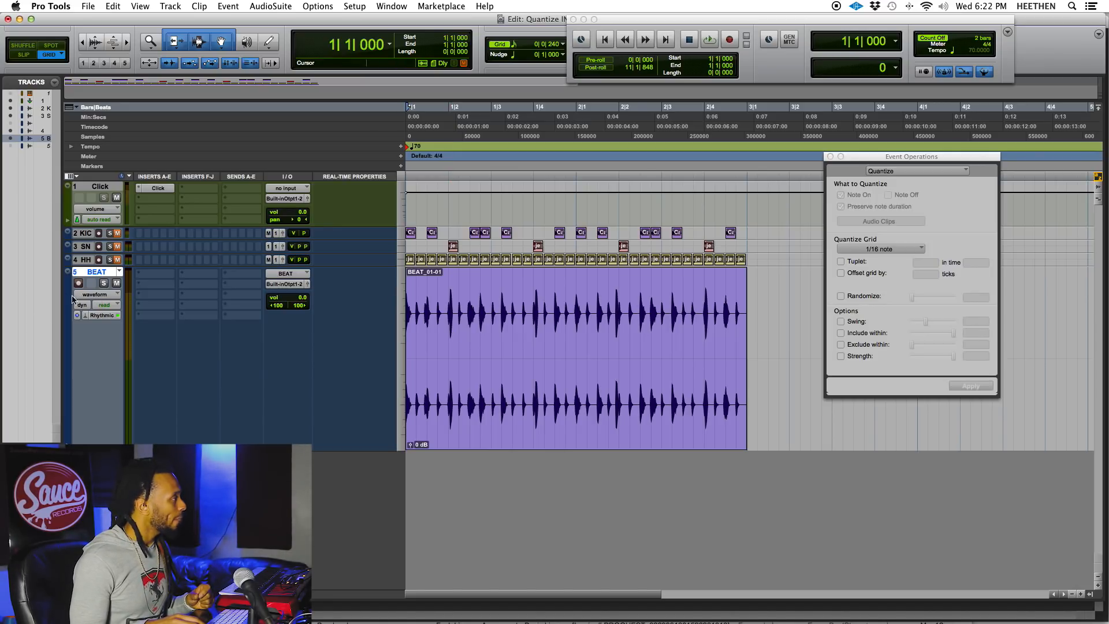
left_click(104, 297)
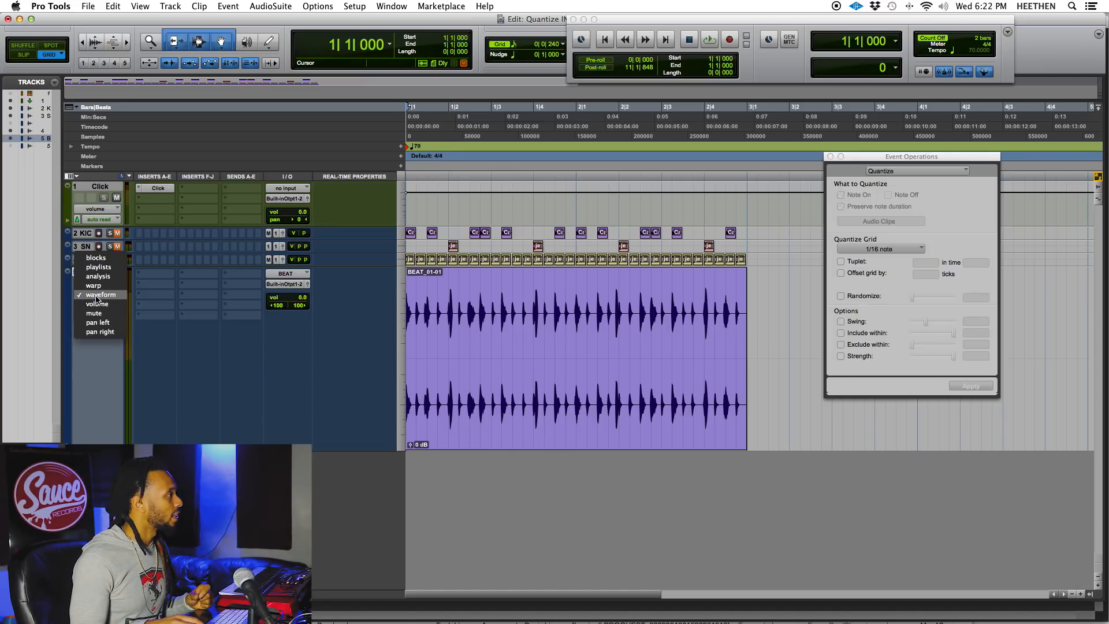
left_click(104, 279)
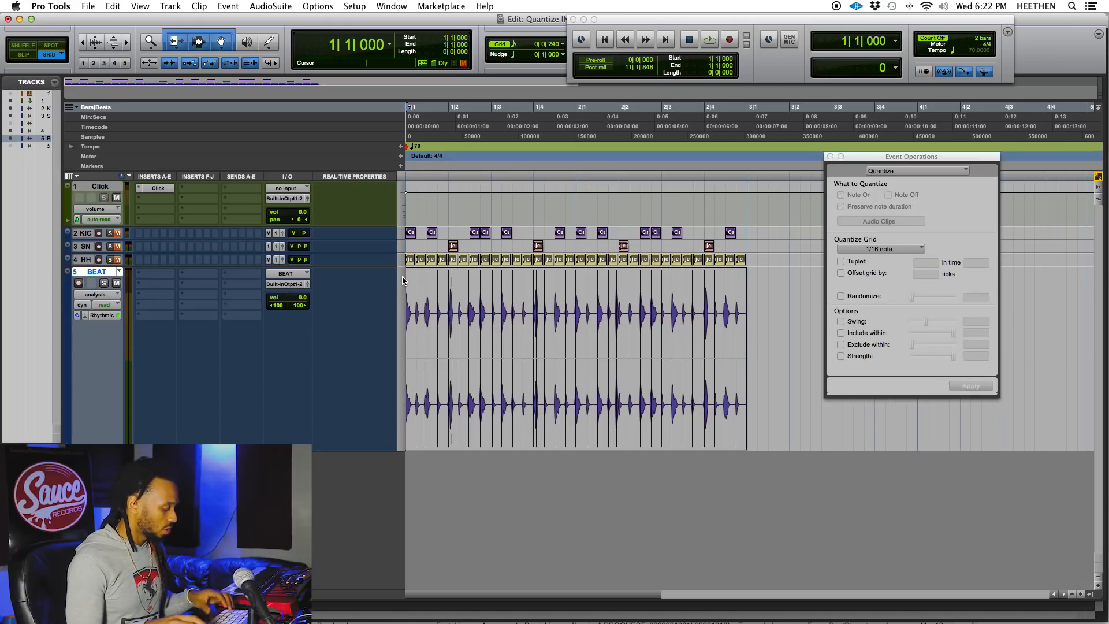
Step: Close the Event Operations window and examine the transient markers along the whole BEAT clip against the grid
key("super+bracketright")
key("super+bracketright")
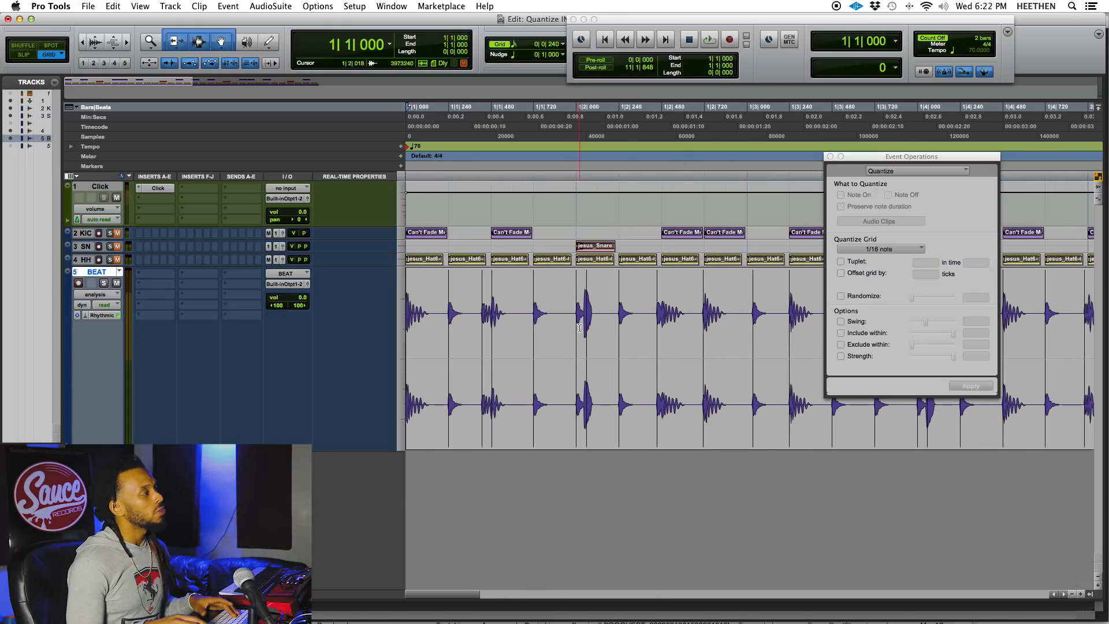
key("super+bracketright")
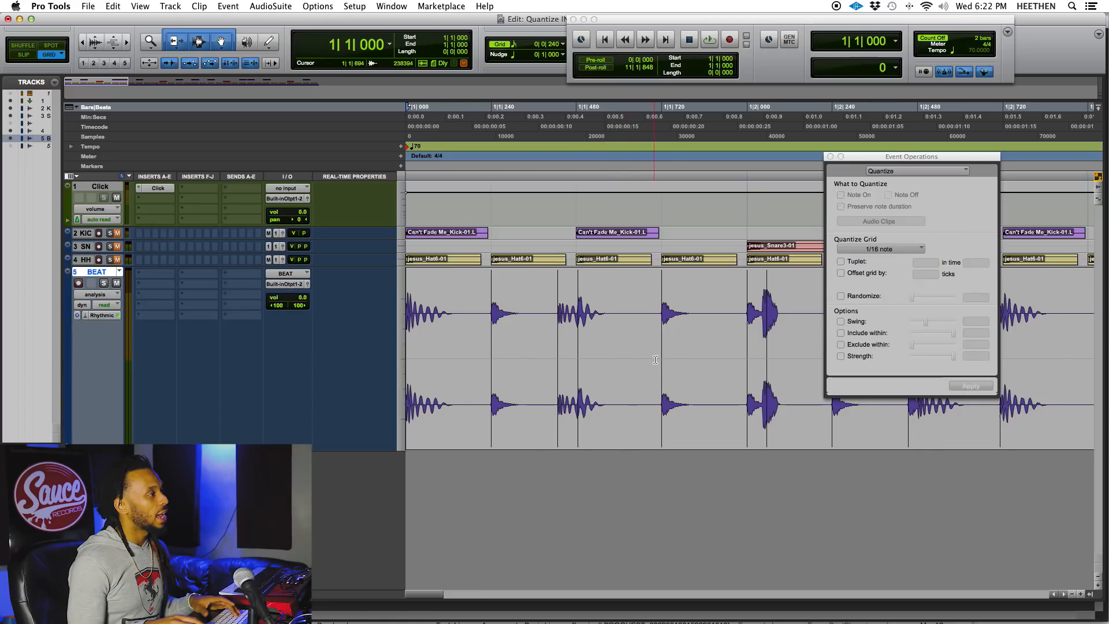
key("super+bracketleft")
left_click(830, 156)
key("super+bracketleft")
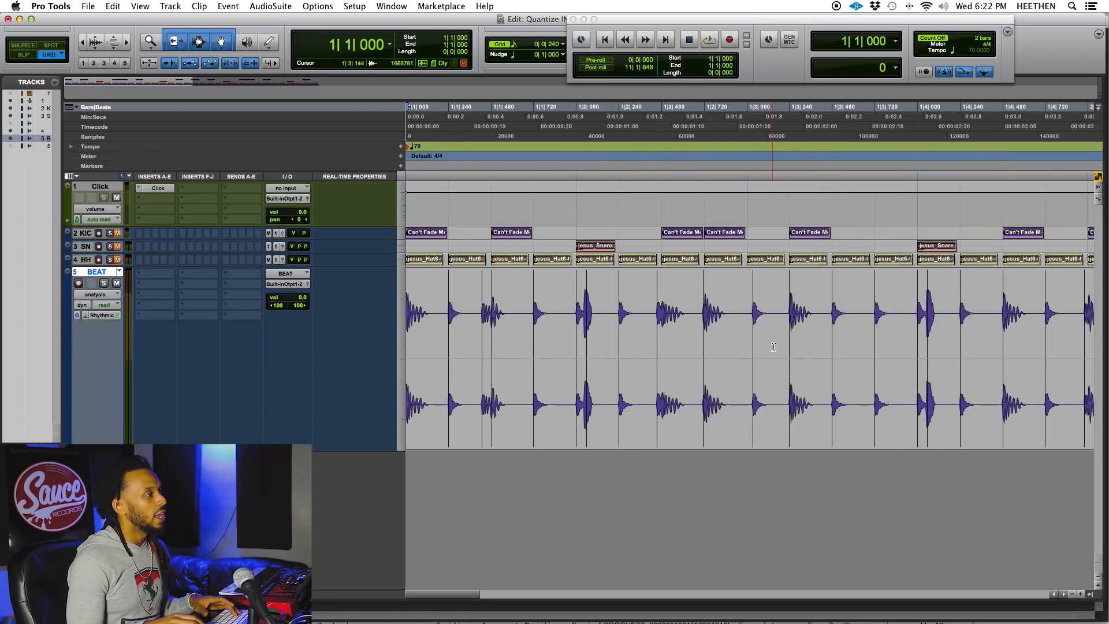
scroll(877, 345, "right", 3)
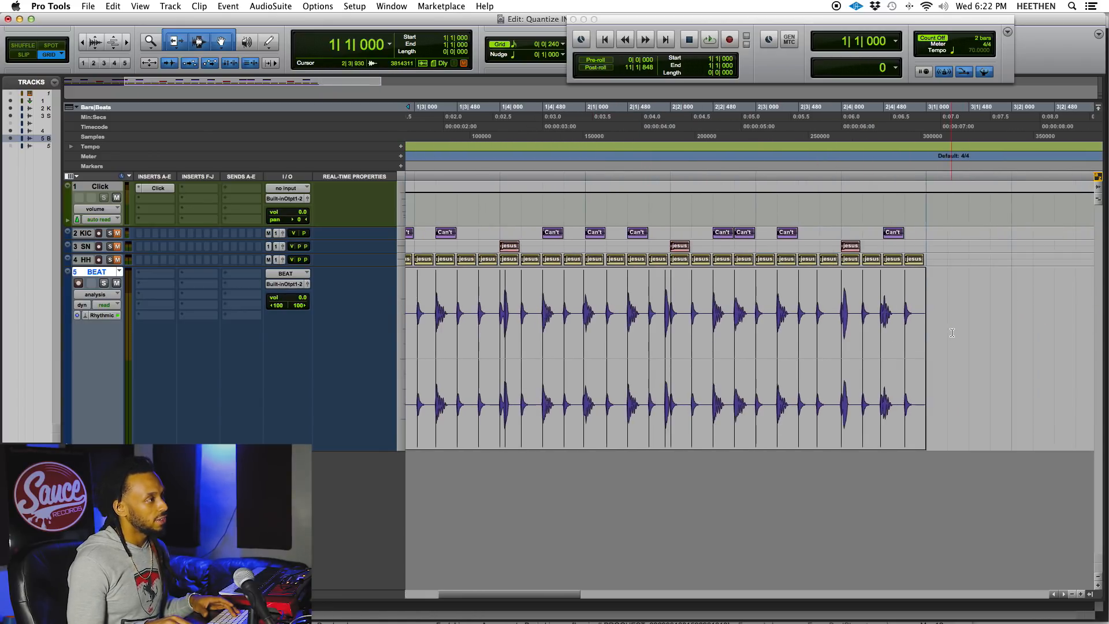
scroll(880, 345, "left", 3)
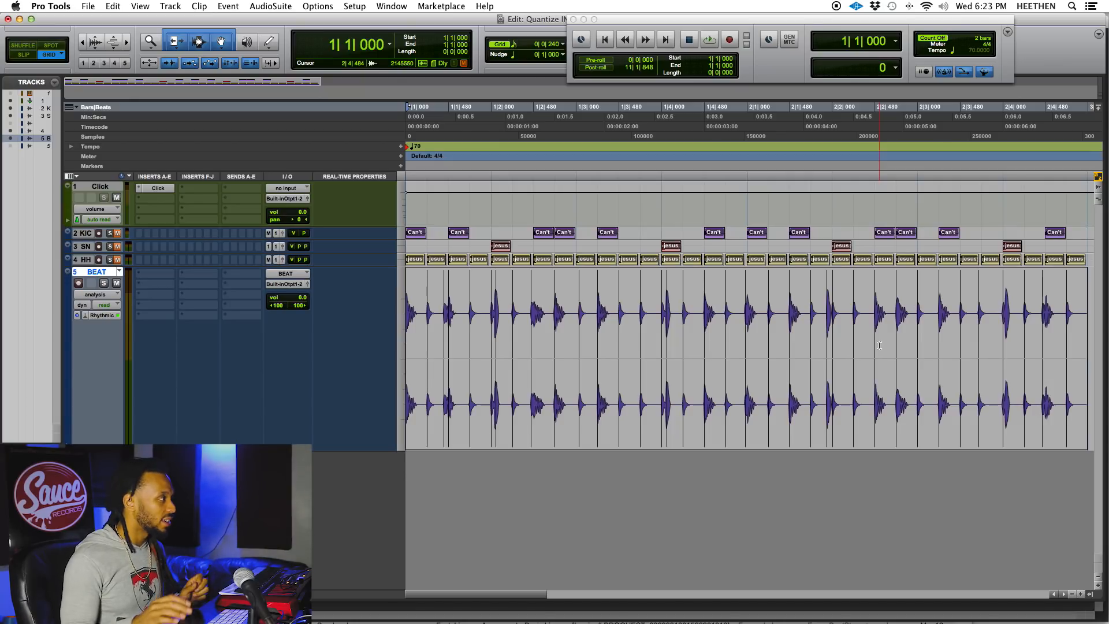
key("e")
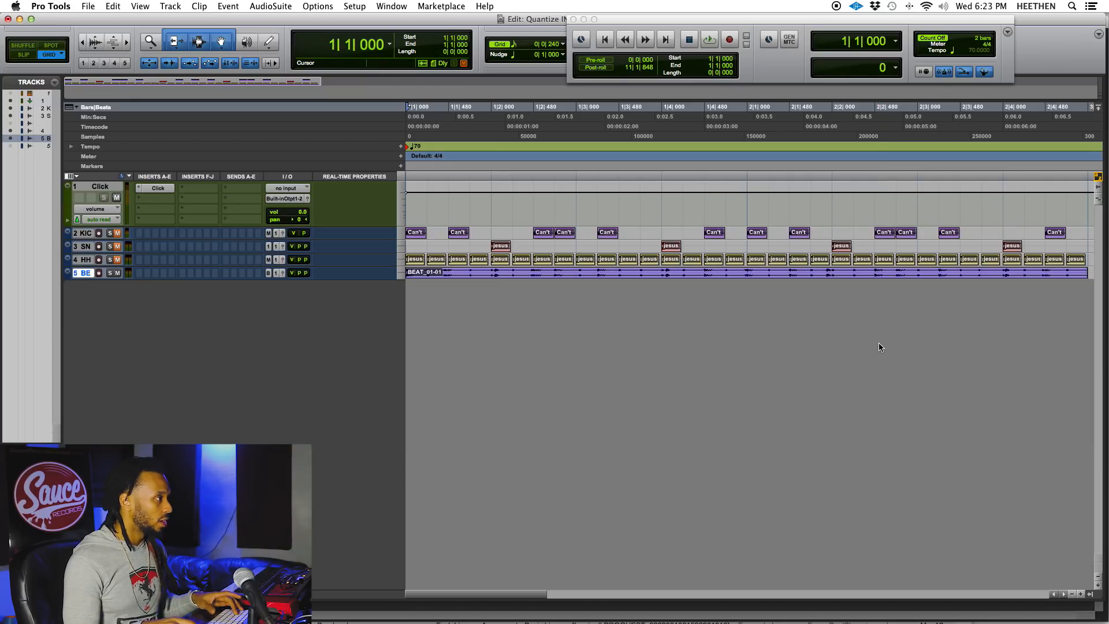
key("e")
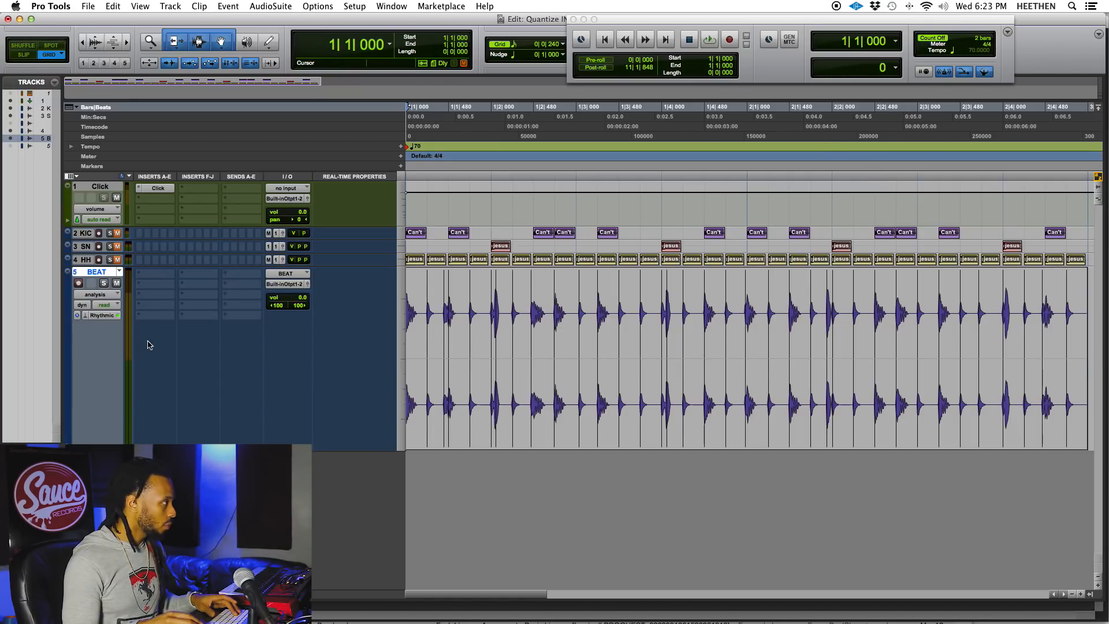
Step: Switch the BEAT track view to warp and select the entire two-bar clip
left_click(106, 295)
left_click(43, 319)
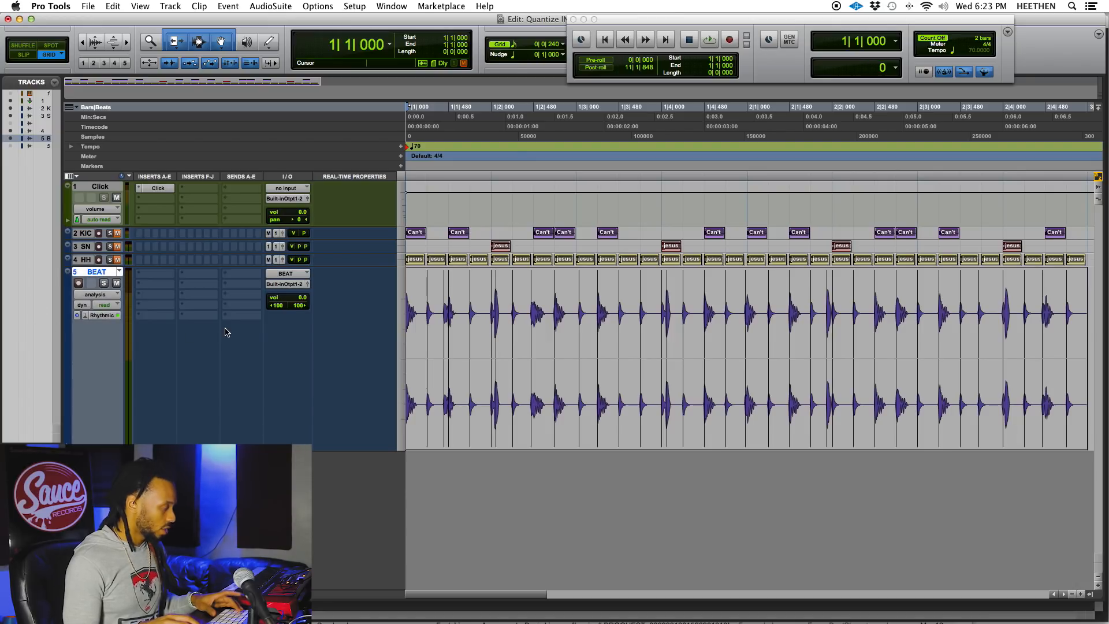
left_click(98, 295)
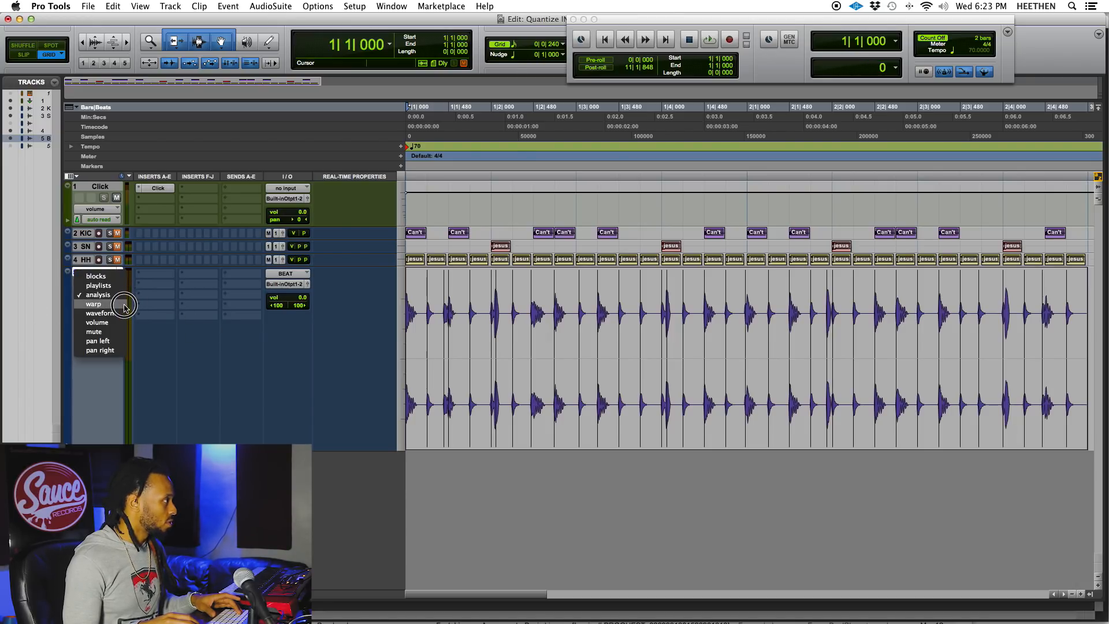
left_click(124, 305)
key("r")
left_click_drag(752, 316, 377, 327)
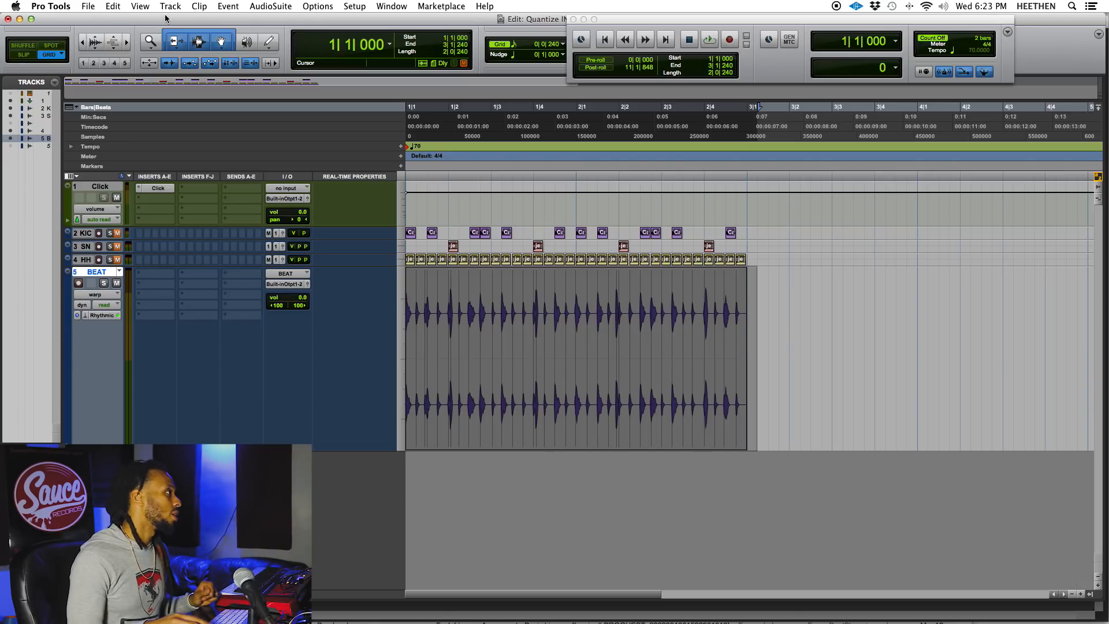
Step: Reopen the Quantize window and quantize the BEAT clip's Elastic Audio Events to the 1/16 note grid
left_click(229, 6)
mouse_move(243, 43)
left_click(471, 60)
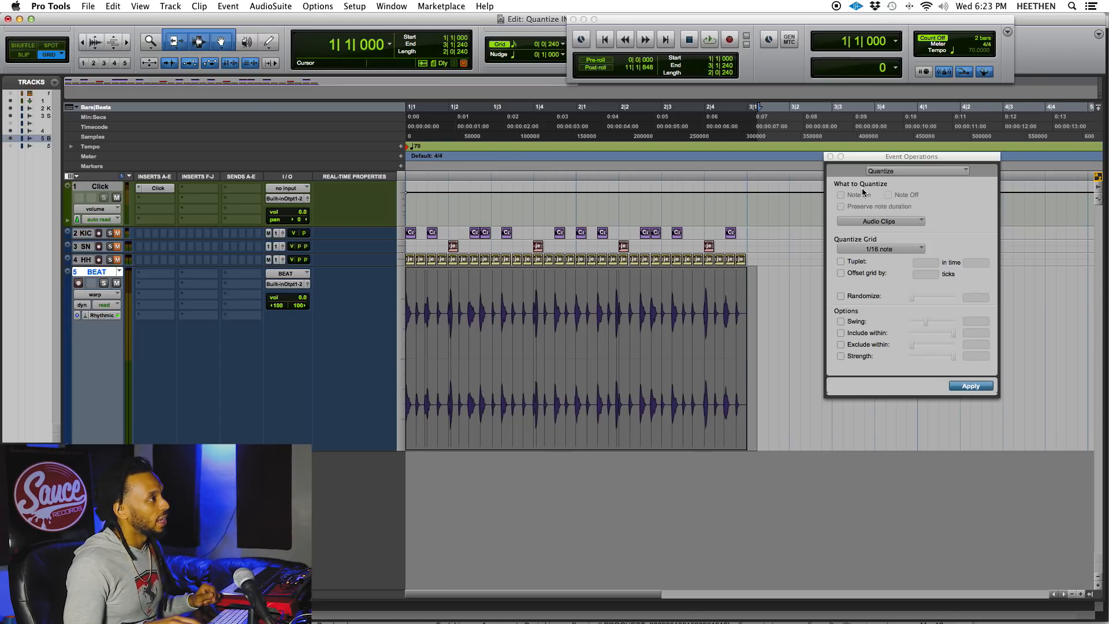
left_click(860, 220)
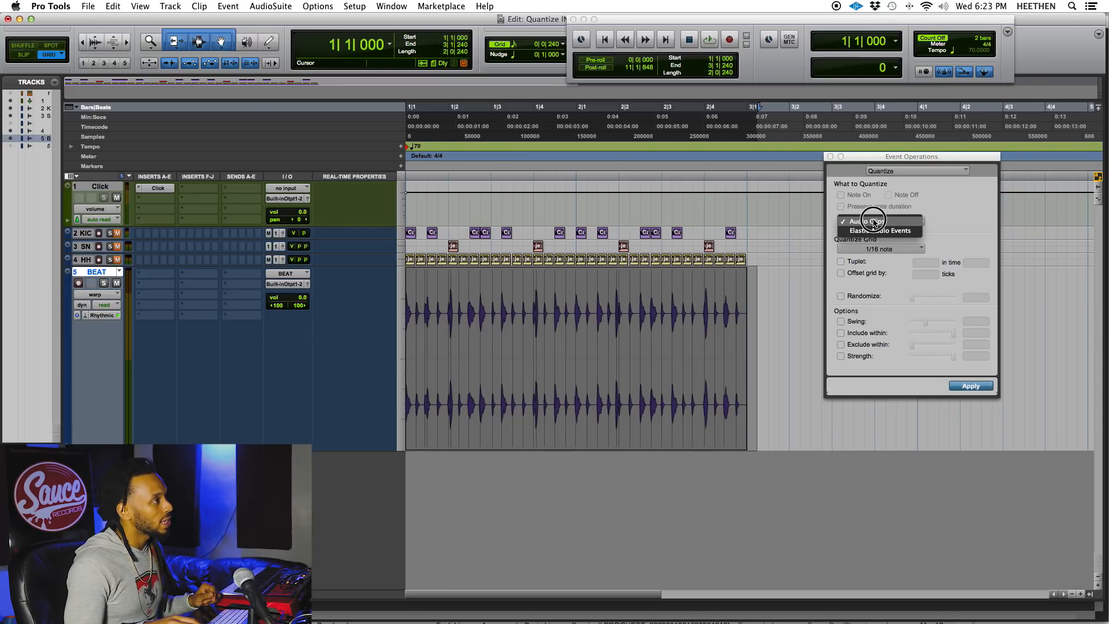
left_click(902, 232)
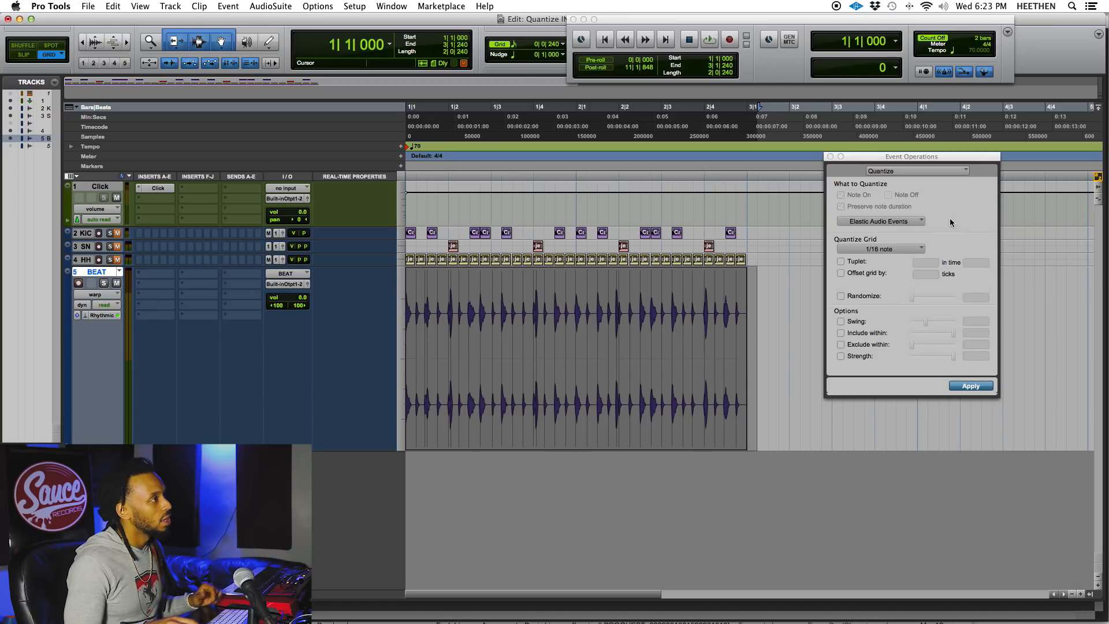
left_click(970, 388)
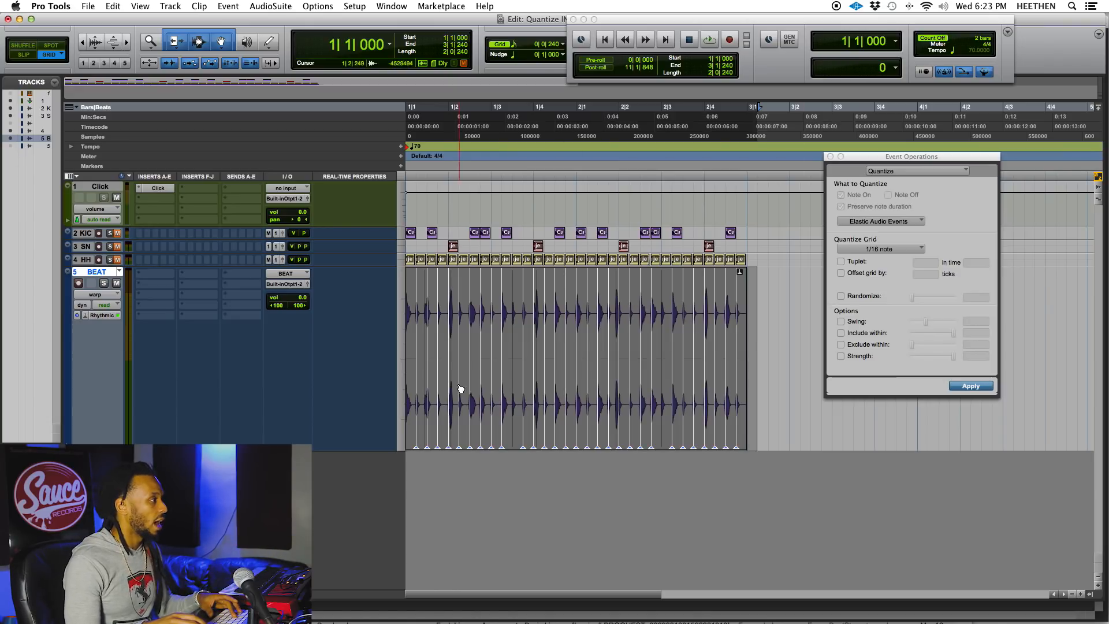
Step: Close the Event Operations window and play back the quantized BEAT loop with its warp markers in view
key("super+bracketright")
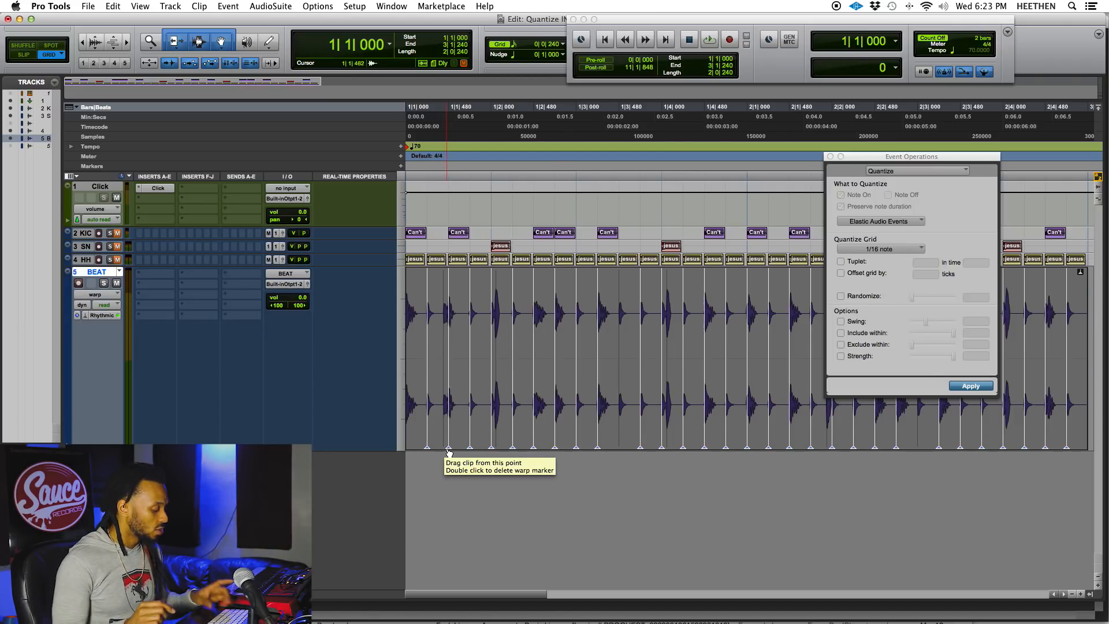
key("super+w")
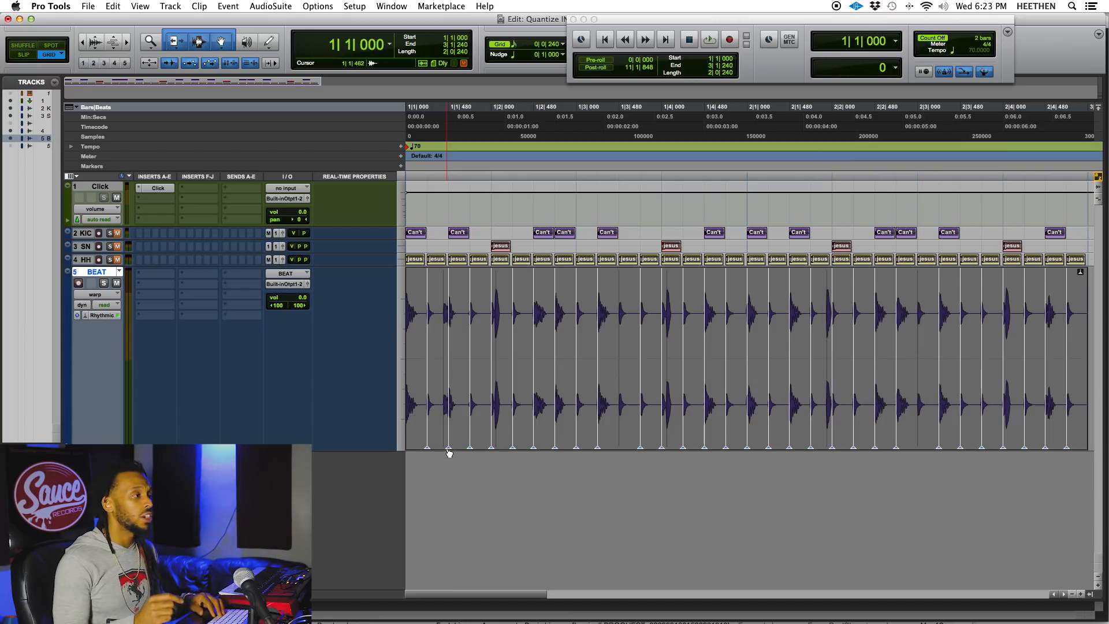
key("space")
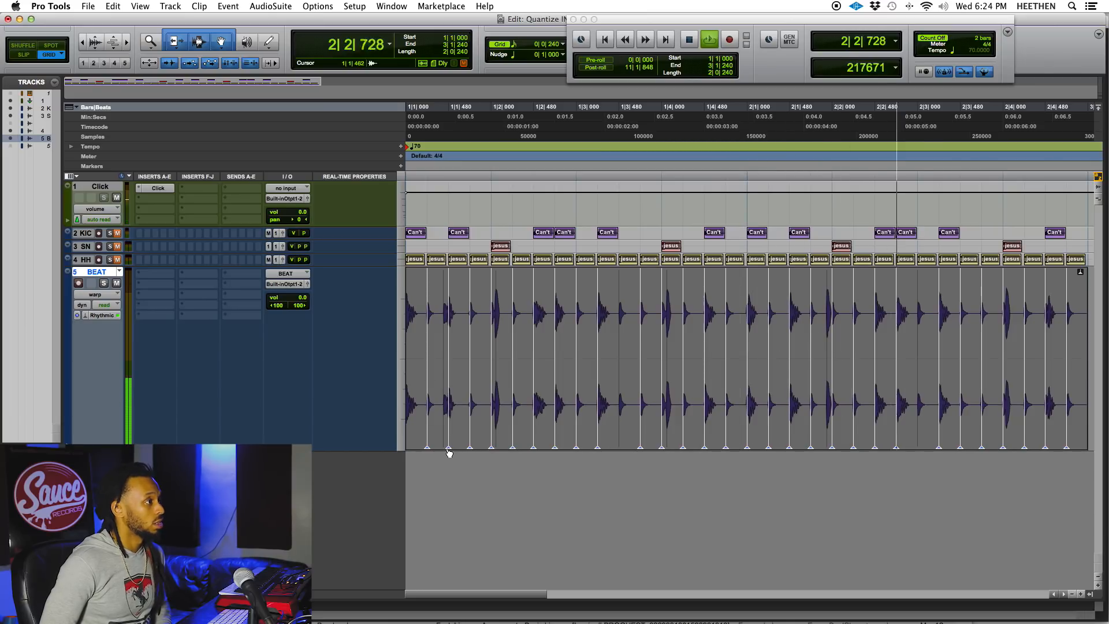
key("space")
Step: Inspect the quantized BEAT waveform around bar 1, undo the quantize, and switch the BEAT track view to analysis
key("super+bracketright")
key("super+bracketright")
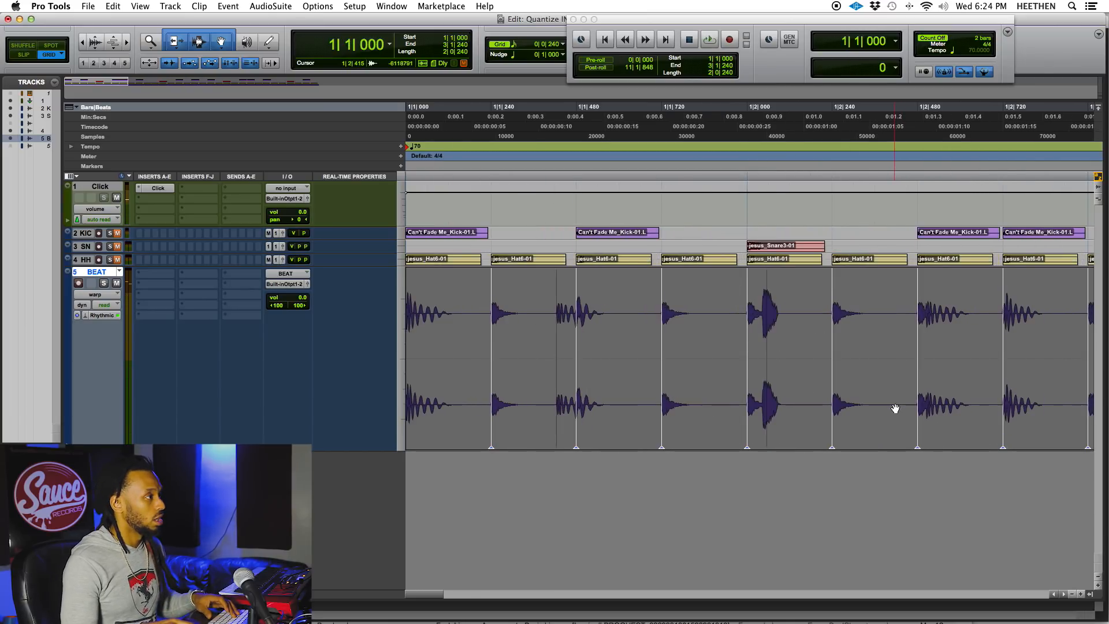
key("super+bracketright")
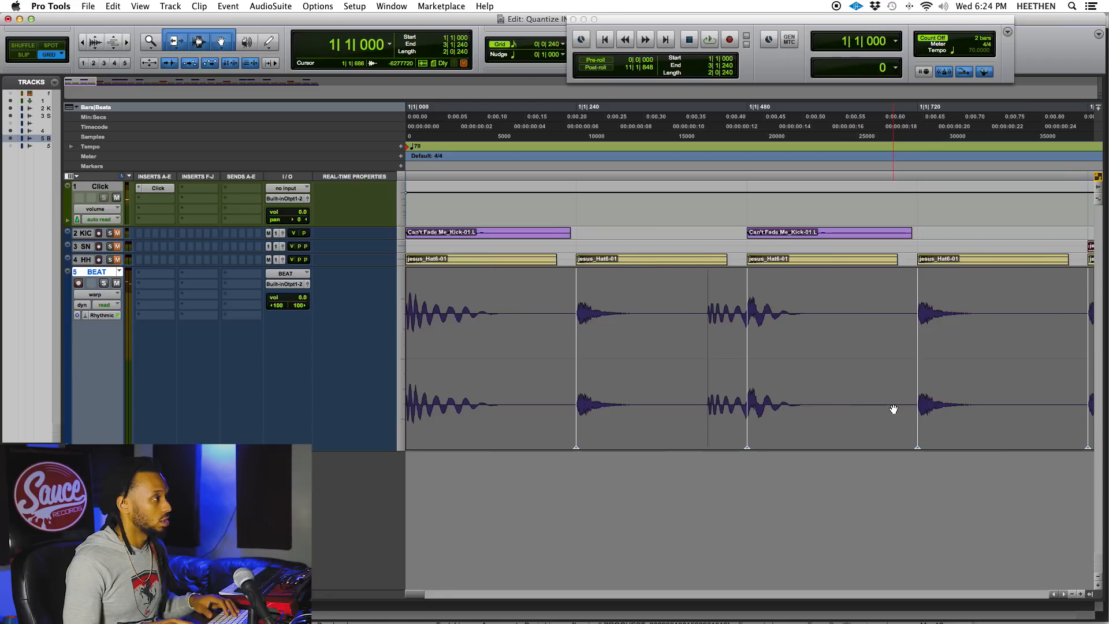
key("super+bracketleft")
key("super+bracketright")
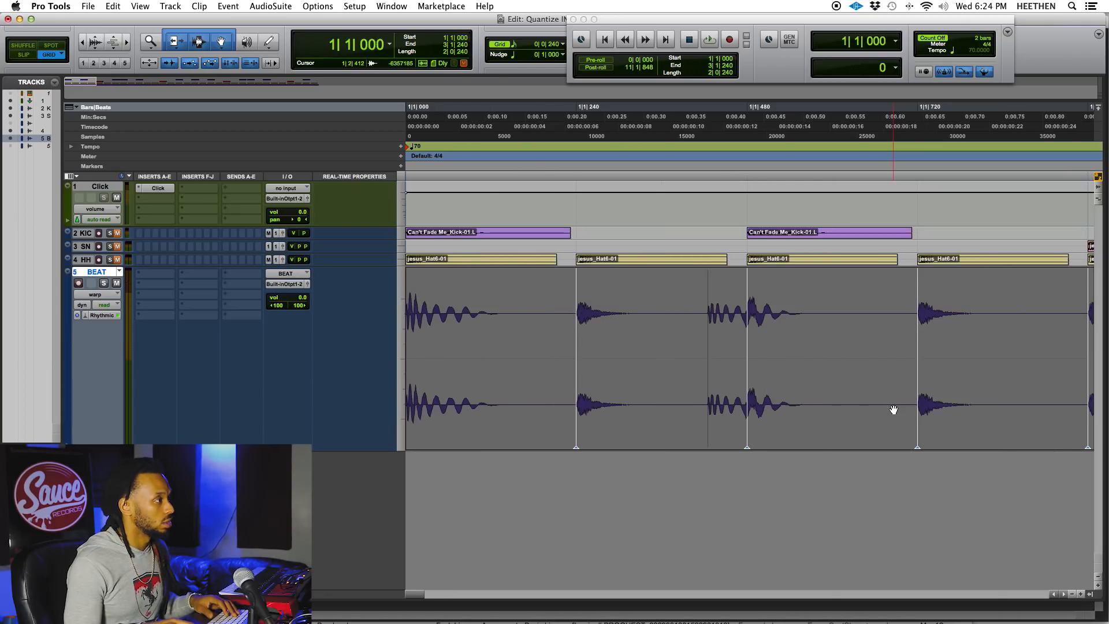
key("super+bracketleft")
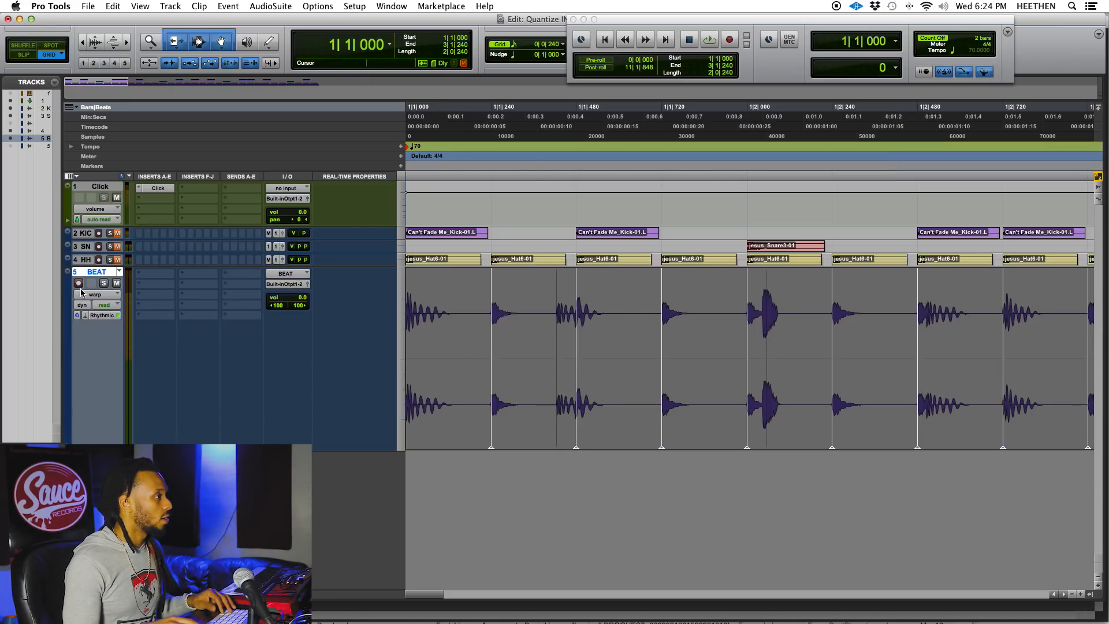
key("super+z")
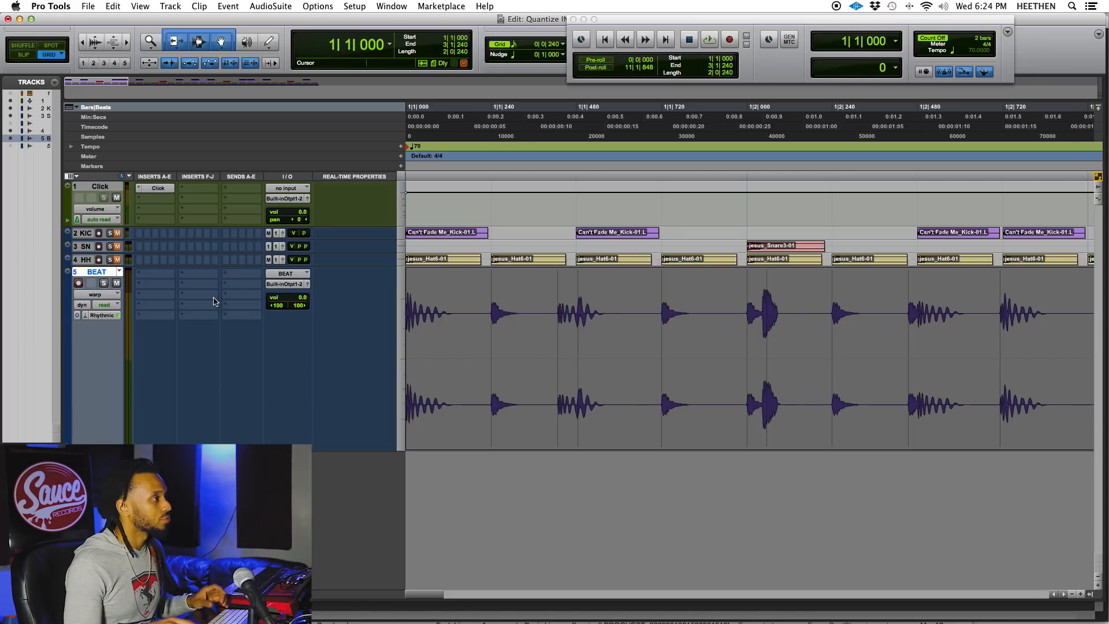
left_click(119, 296)
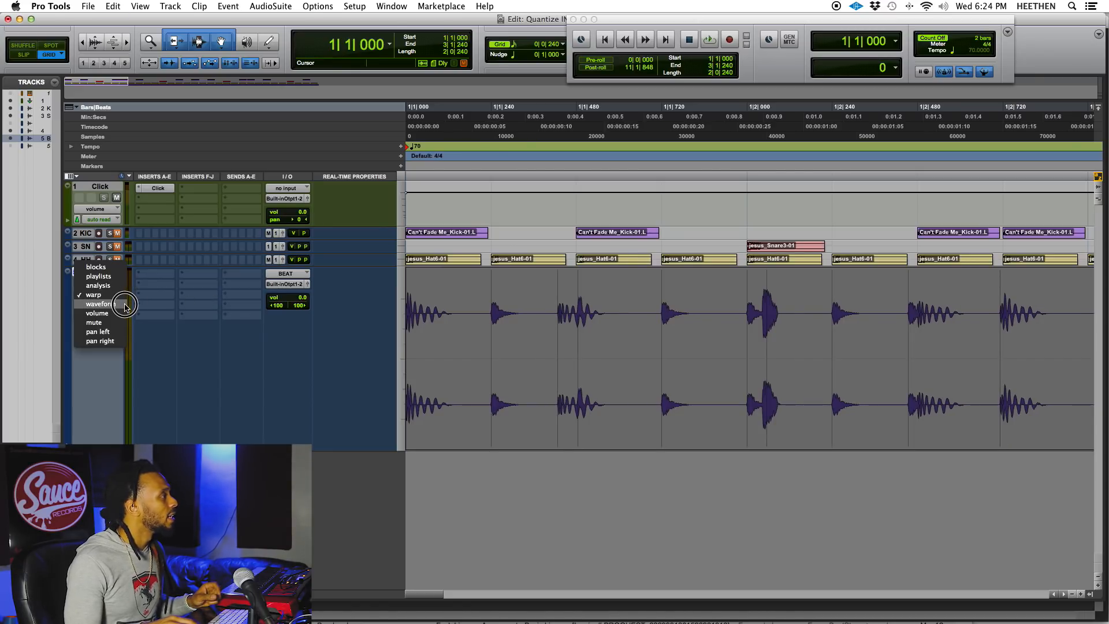
left_click(98, 285)
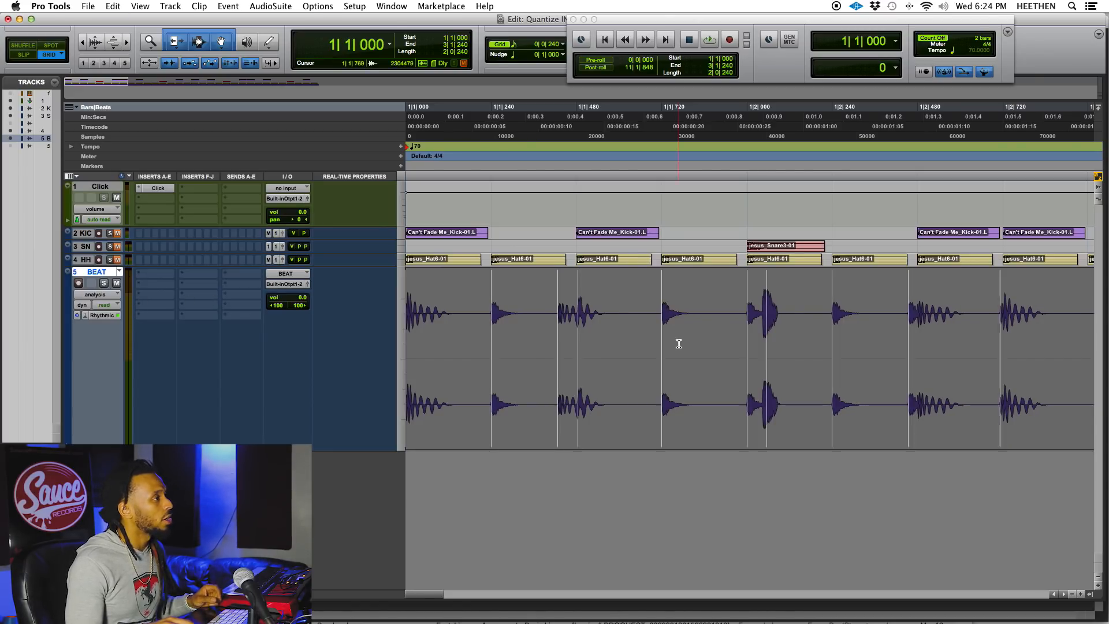
Step: Move the BEAT event marker on the snare just after 1|2|000 back to the start of the snare's transient
left_click(774, 350)
key("super+bracketright")
key("super+bracketright")
key("super+bracketright")
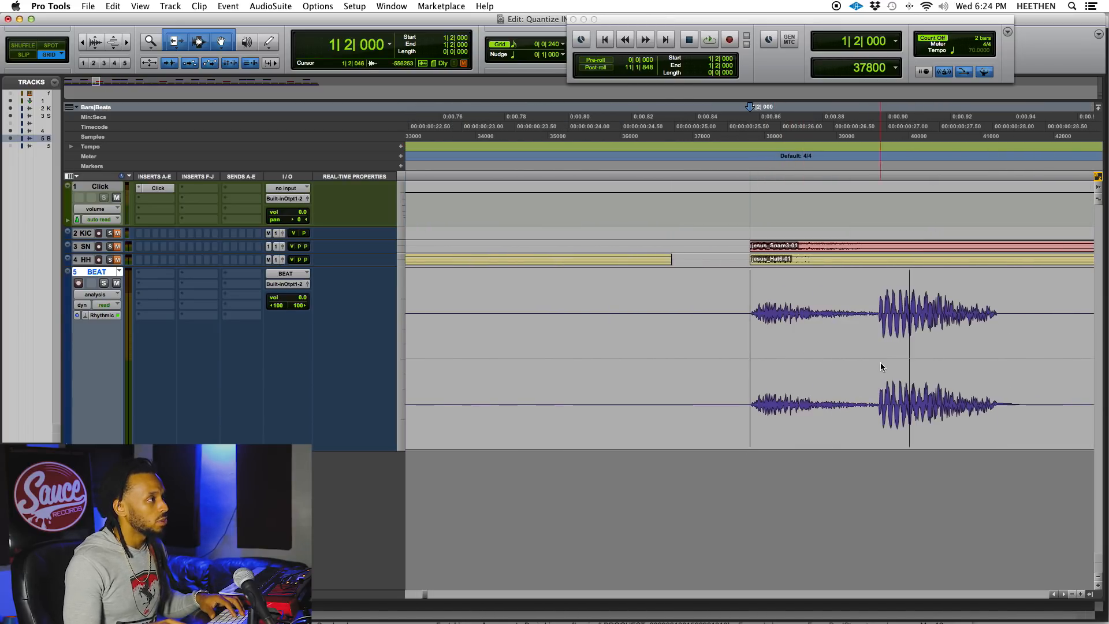
left_click_drag(909, 396, 879, 398)
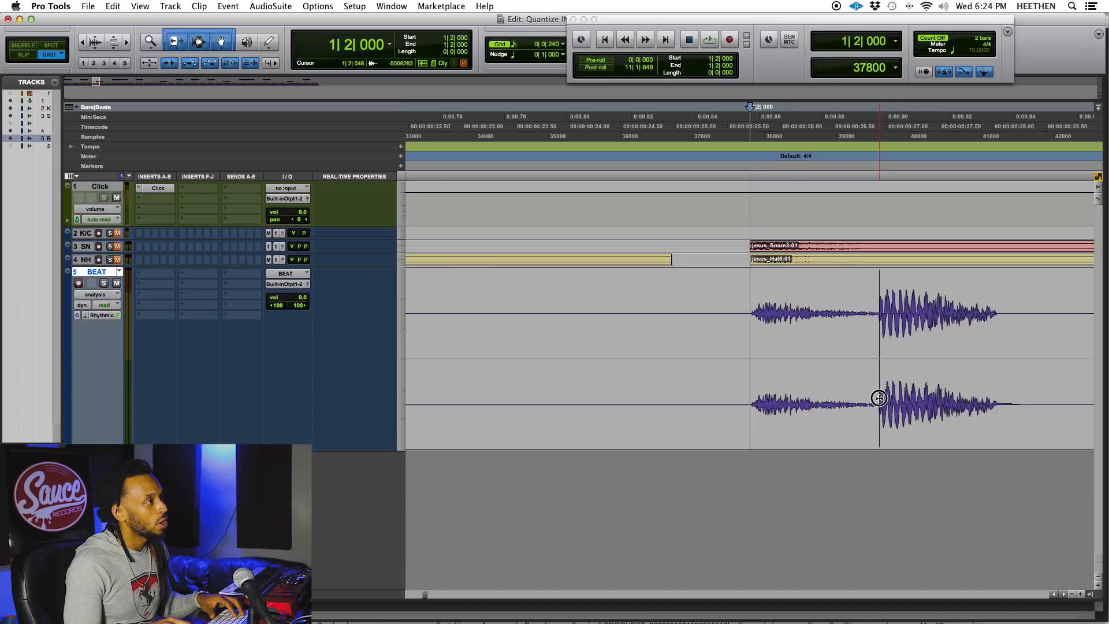
Step: Play the BEAT clip repeatedly from 1|1|370 to check the kick transients around 1|1|480
scroll(873, 398, "left", 15)
scroll(873, 399, "right", 8)
scroll(872, 398, "left", 9)
key("r")
key("r")
scroll(728, 390, "left", 2)
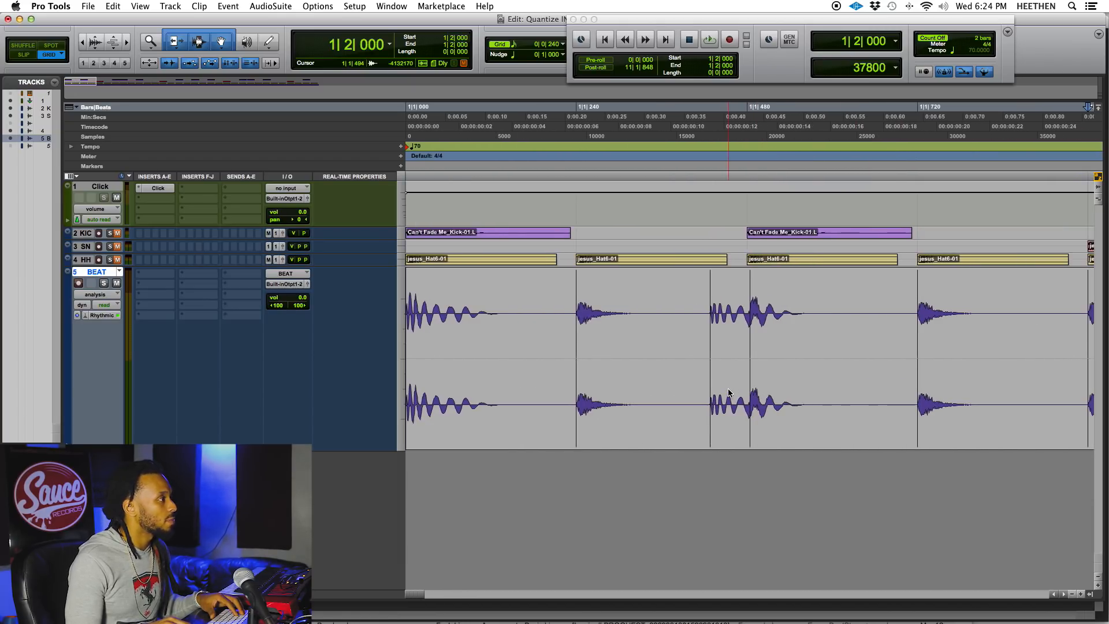
scroll(727, 390, "right", 1)
left_click(664, 314)
key("space")
key("space")
key("space")
key("space")
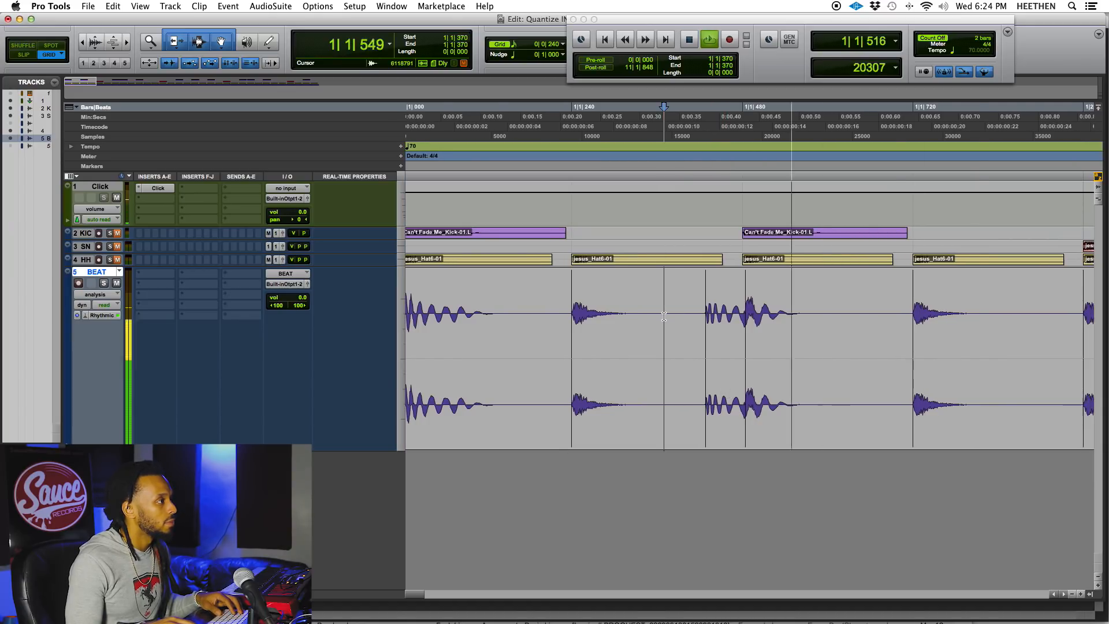
key("space")
key("space")
key("space")
key("space")
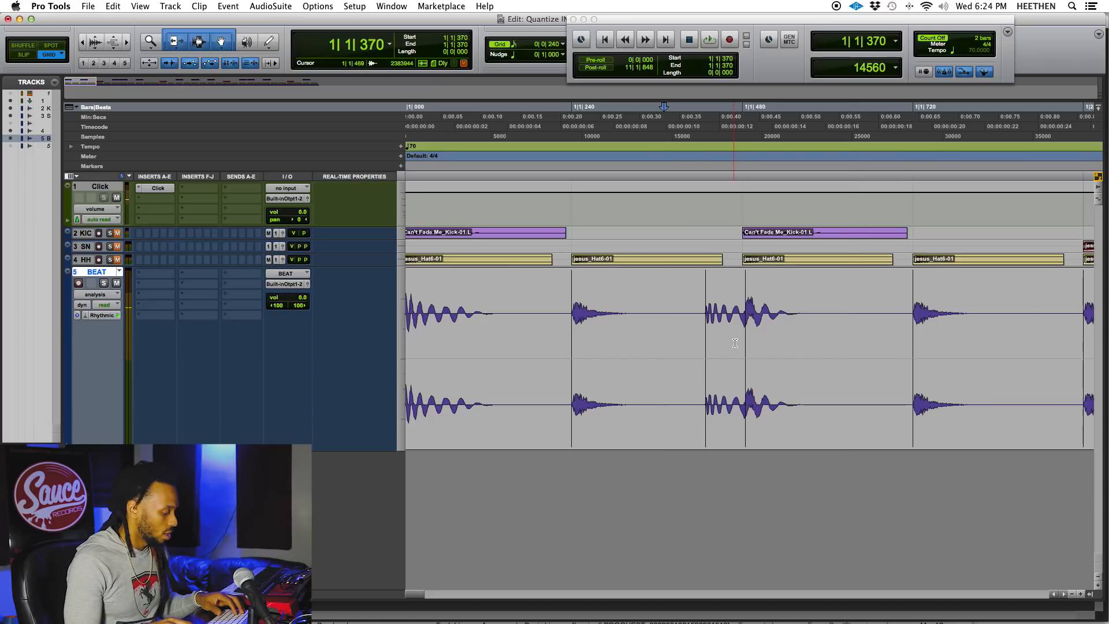
Step: Align the BEAT event marker on the snare just after 1|4|000 with the start of its transient
scroll(735, 343, "right", 10)
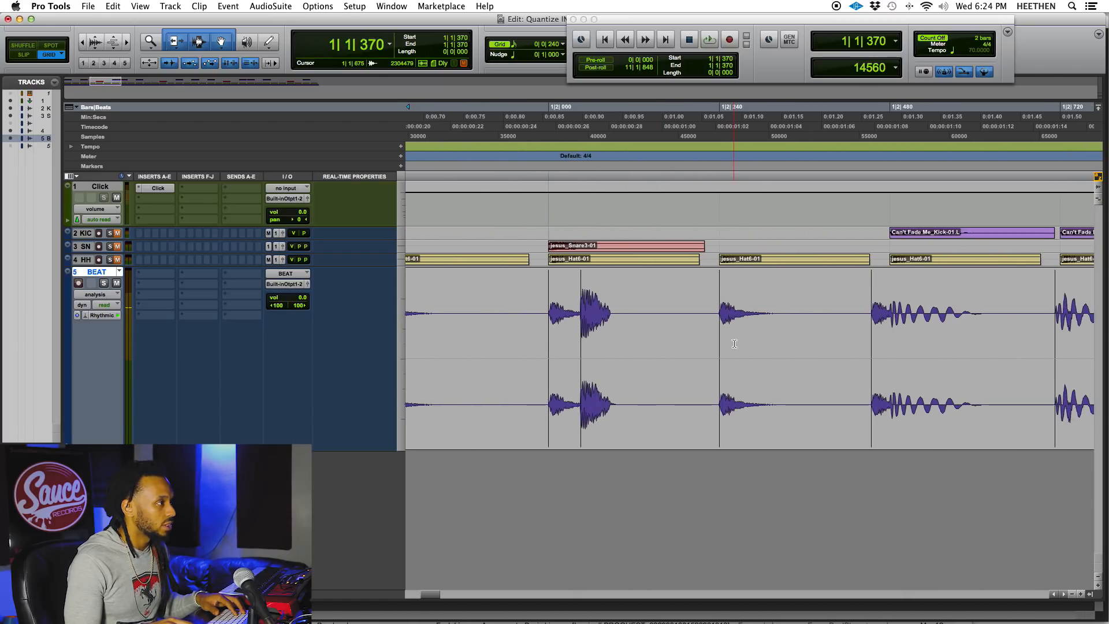
scroll(734, 344, "right", 10)
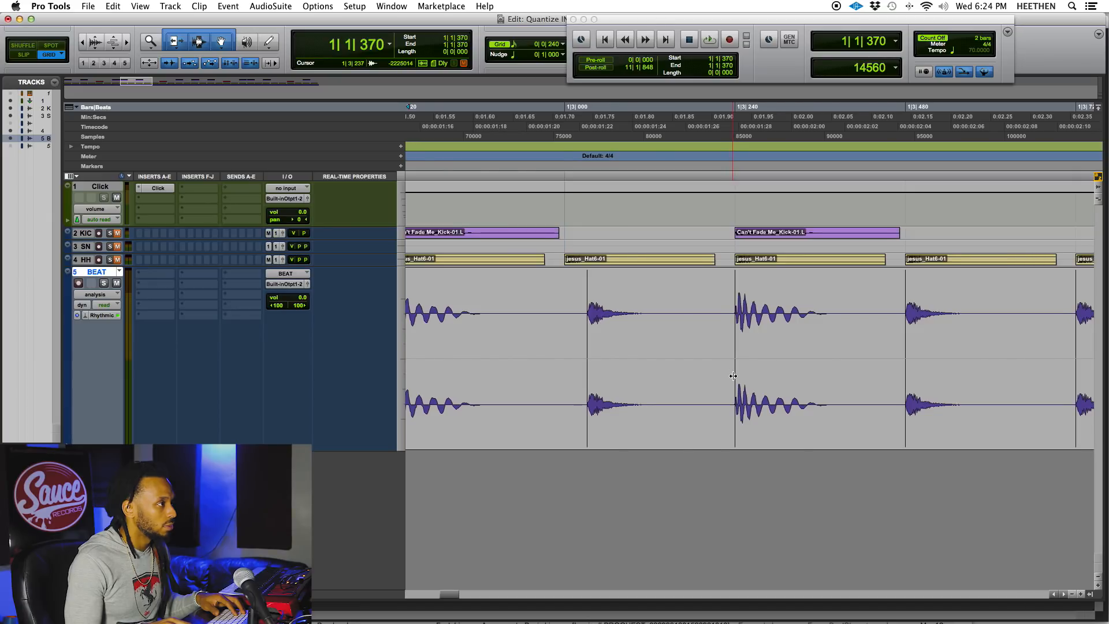
scroll(733, 377, "right", 5)
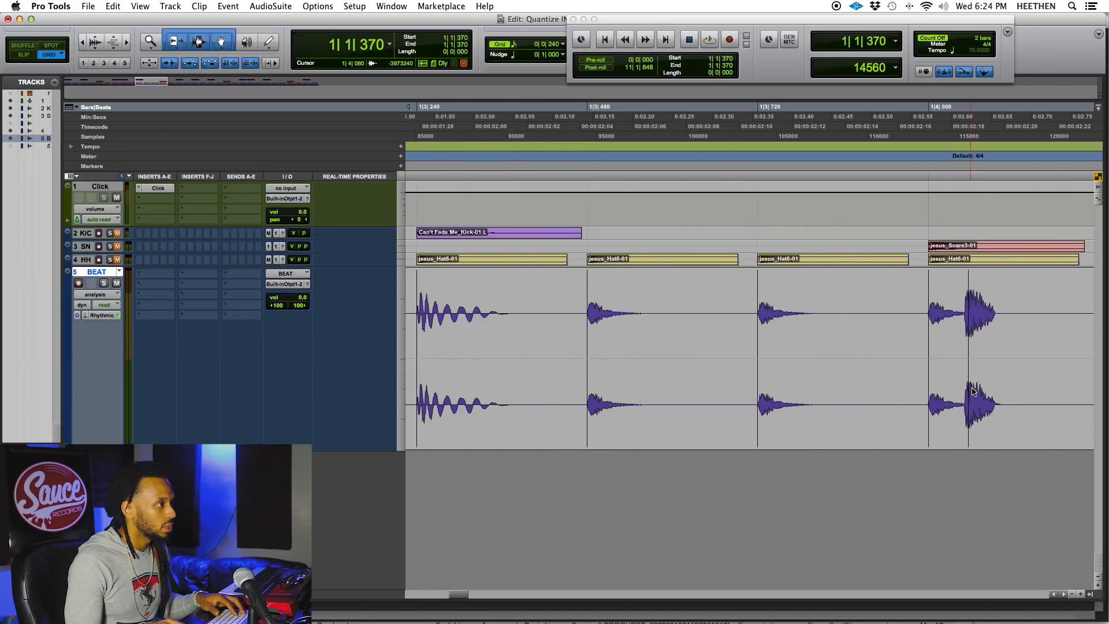
left_click_drag(971, 388, 967, 387)
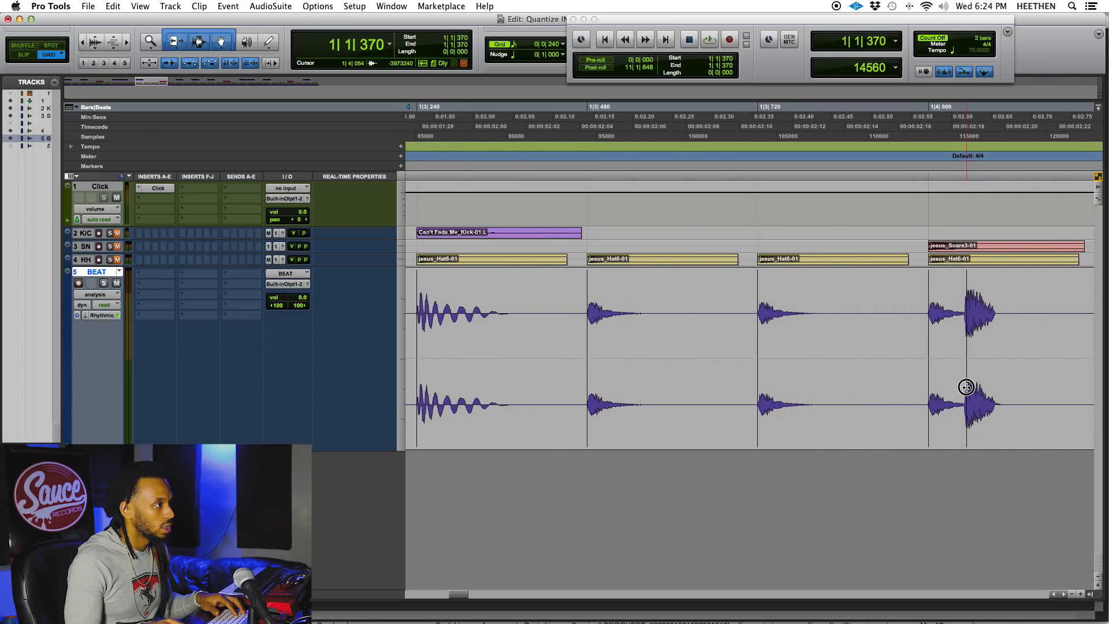
Step: Check the remaining BEAT event markers and try to add one on the snare hit just after 2|4|000
scroll(967, 387, "right", 10)
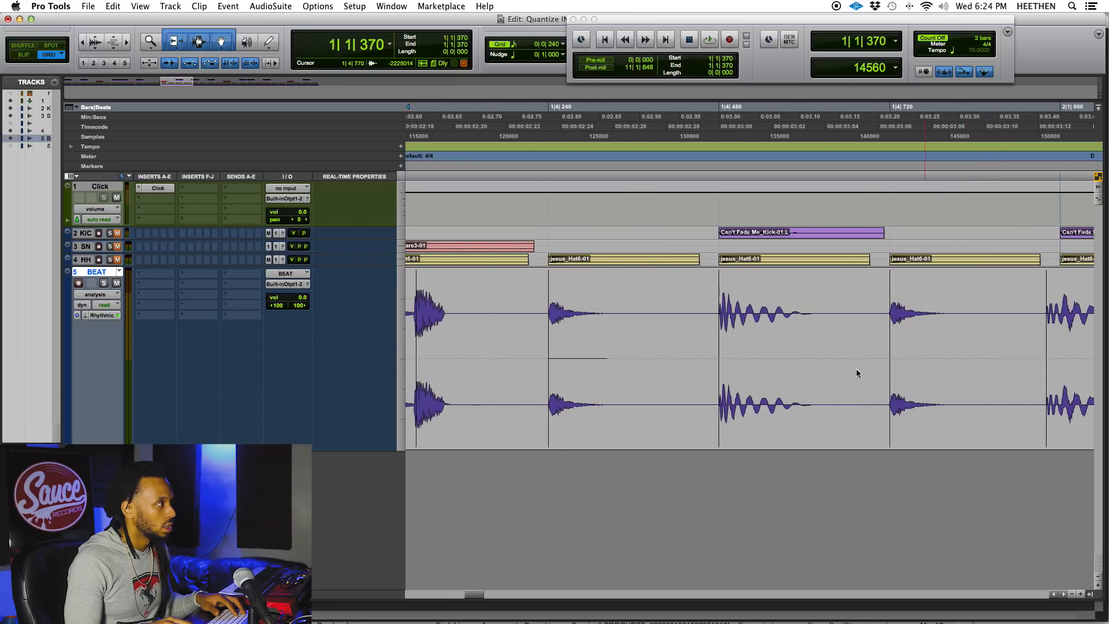
scroll(839, 373, "right", 15)
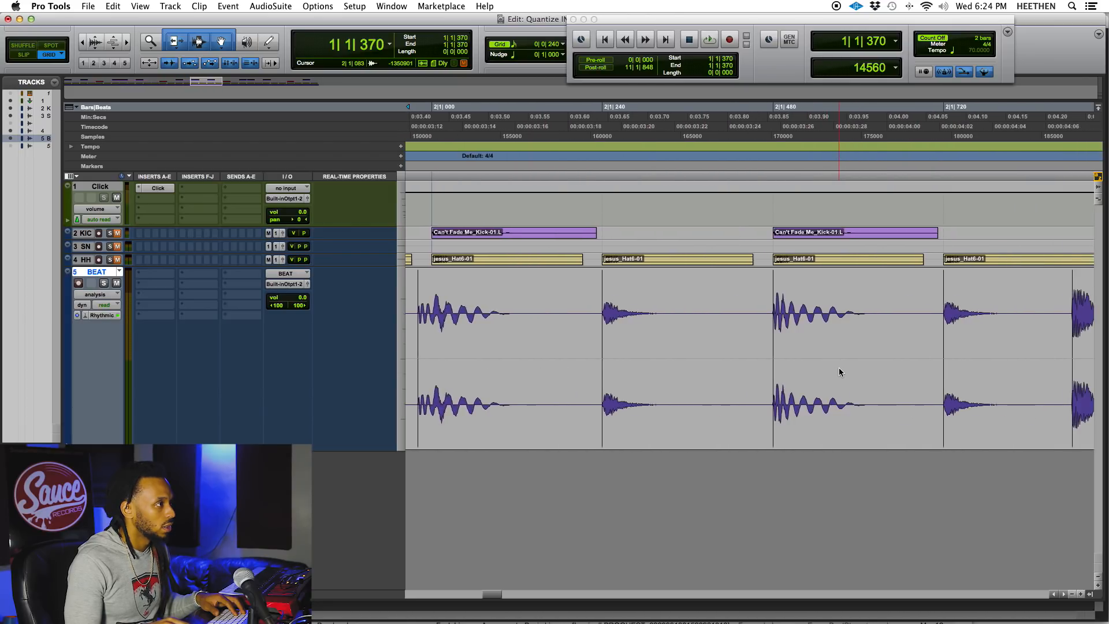
scroll(840, 371, "right", 5)
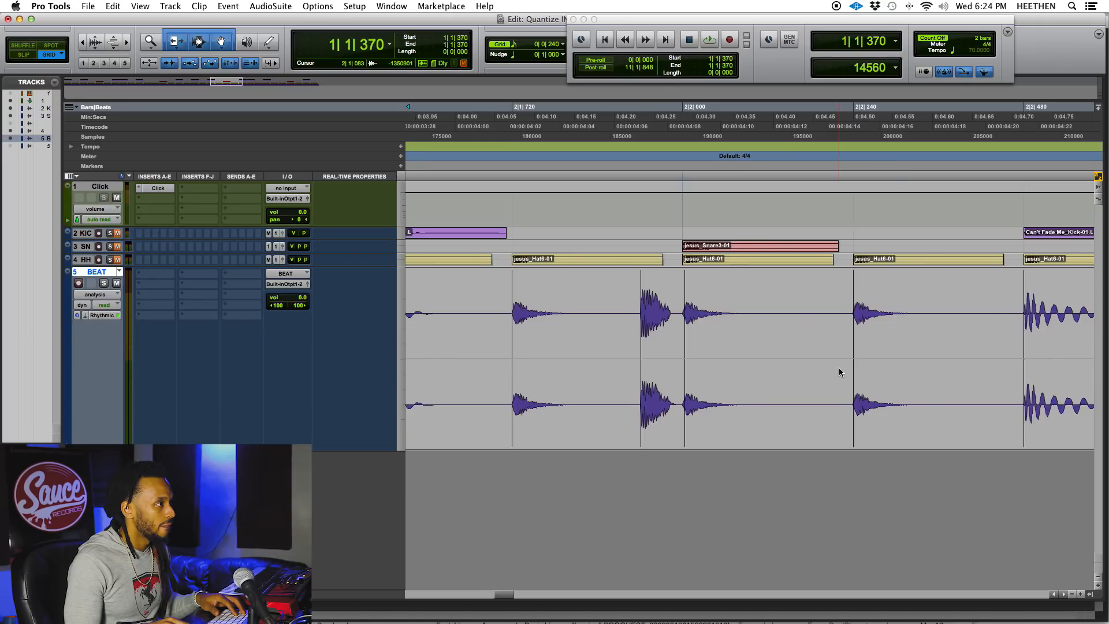
scroll(839, 372, "right", 10)
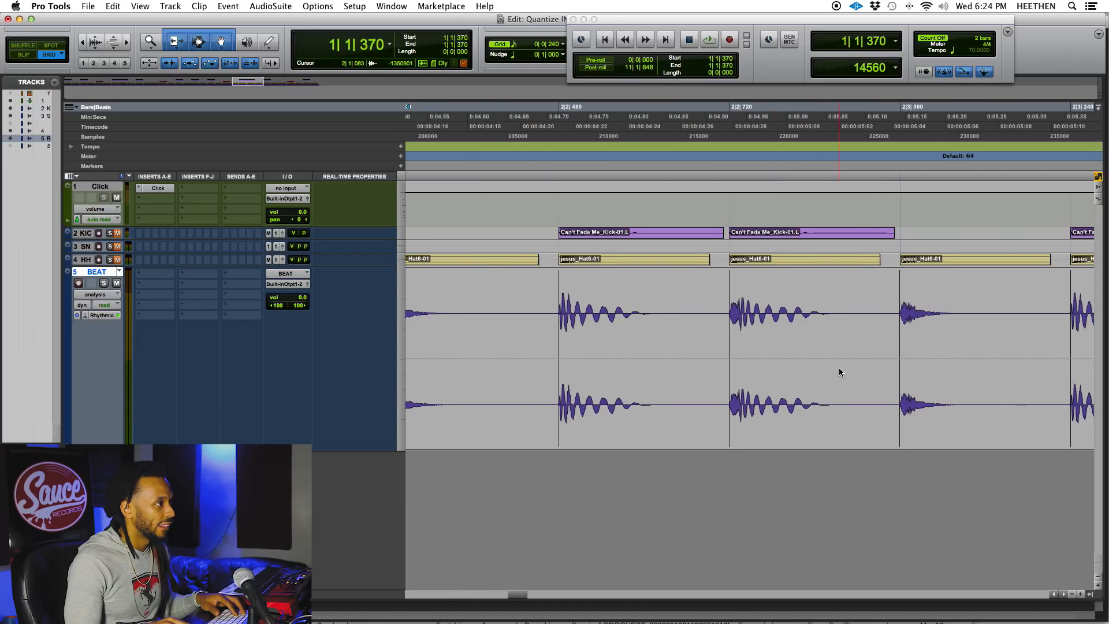
scroll(839, 372, "right", 5)
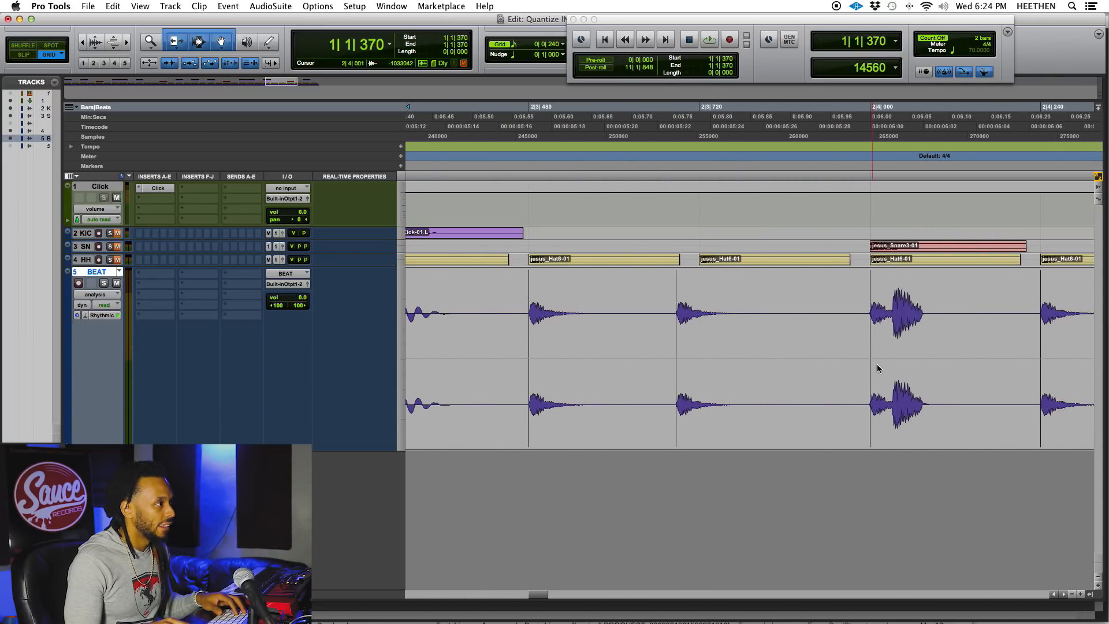
left_click(894, 325)
left_click(896, 327)
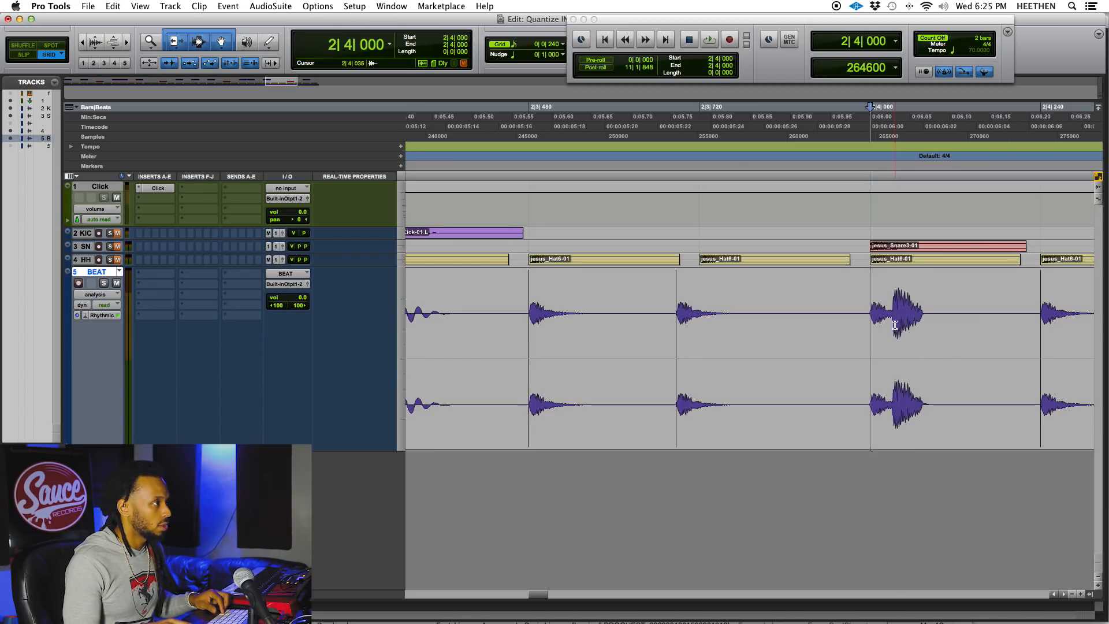
right_click(898, 321)
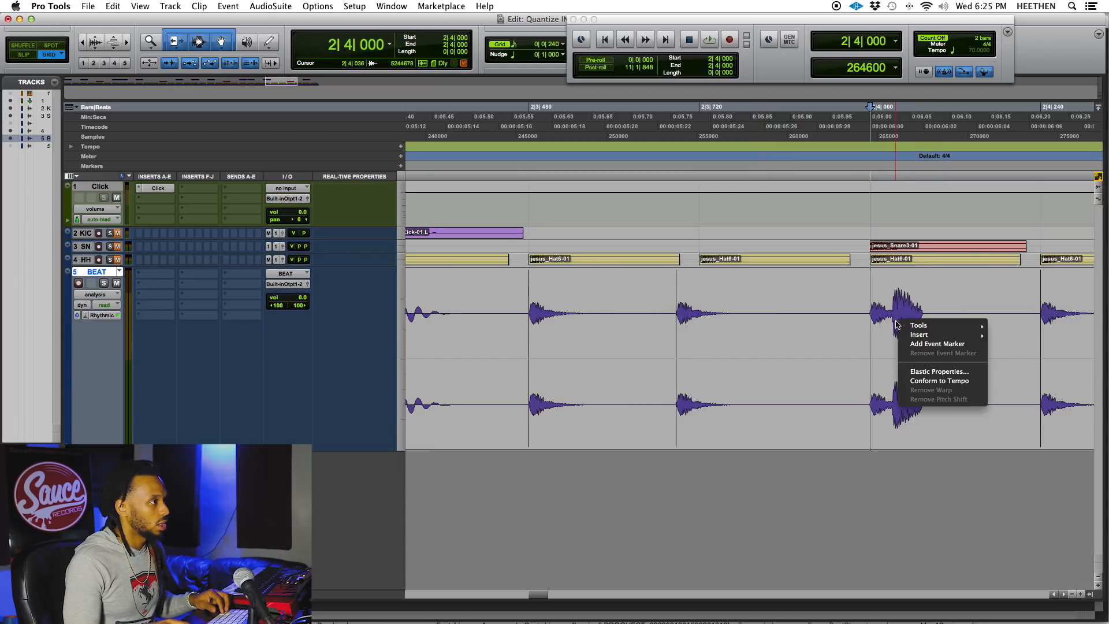
key("Escape")
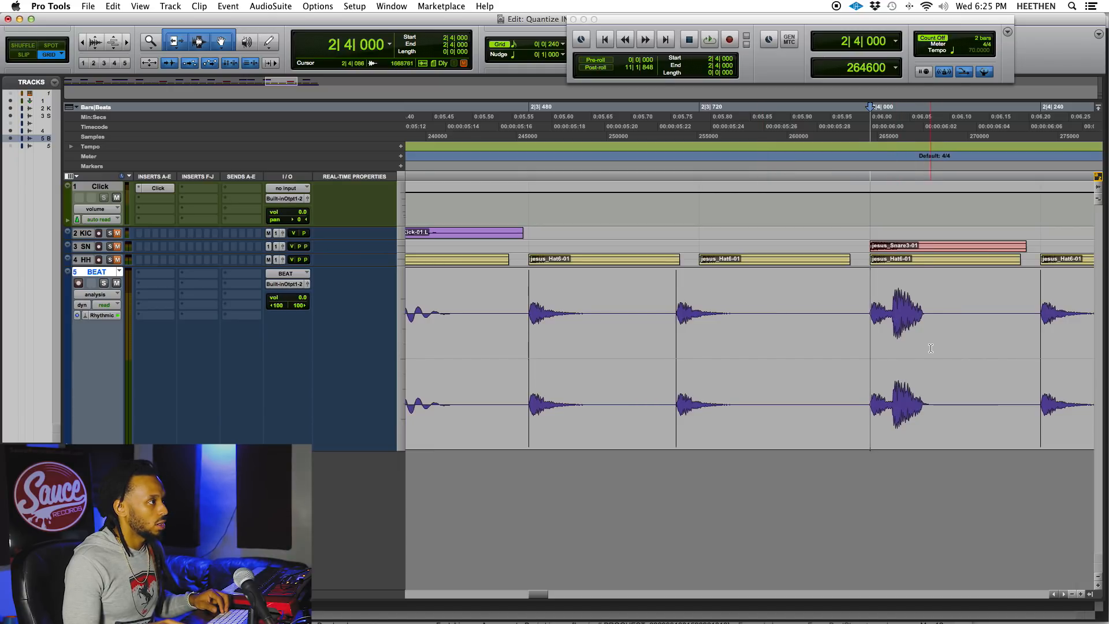
right_click(895, 314)
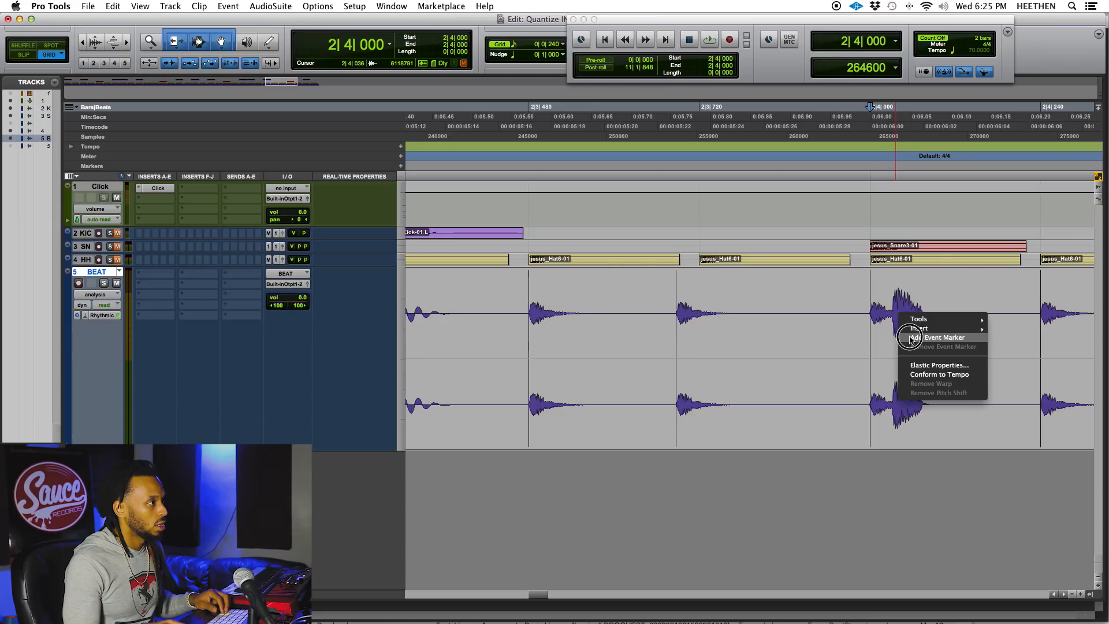
left_click(910, 339)
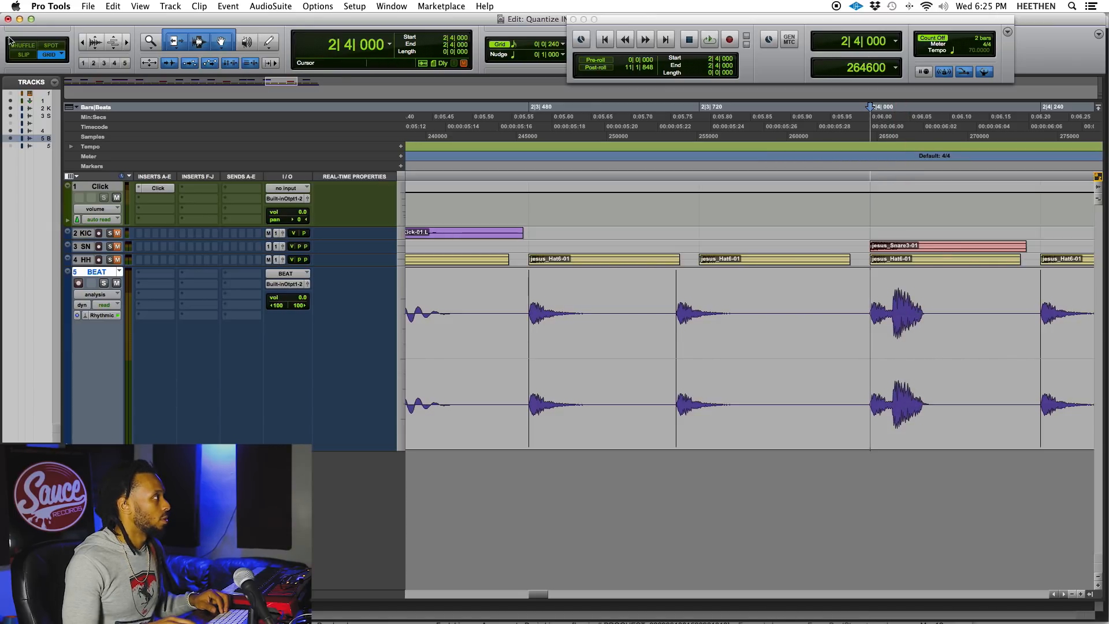
Step: Switch to Slip mode and try to place an event marker on the snare transient at 2|4|033
key("F2")
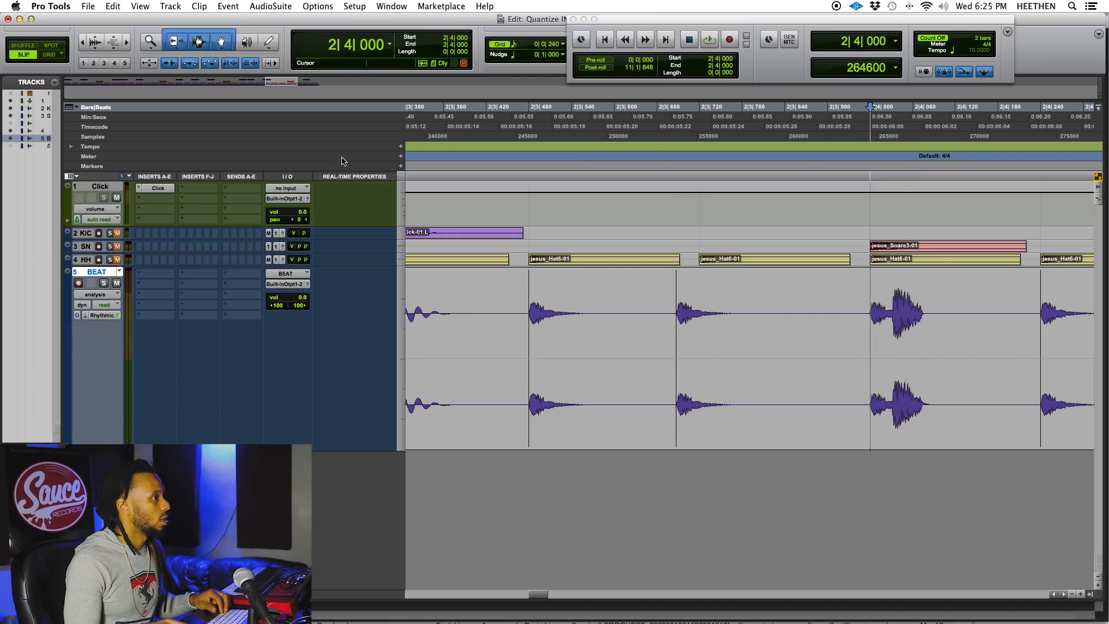
right_click(894, 294)
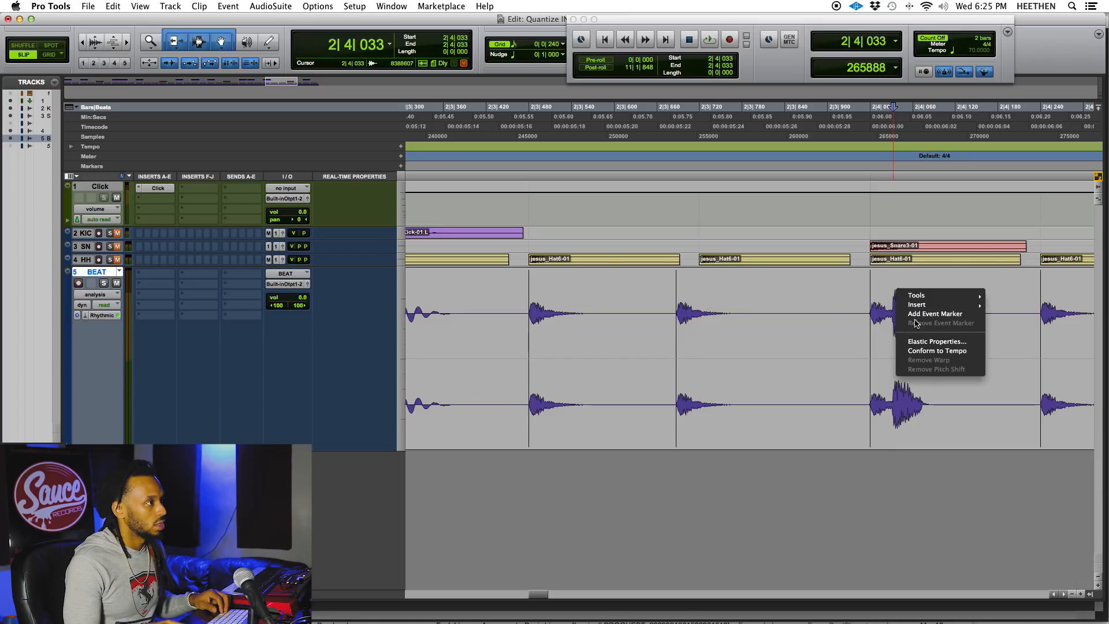
key("Escape")
key("super+bracketright")
key("super+bracketright")
key("super+bracketright")
key("super+bracketright")
key("super+bracketleft")
key("super+bracketleft")
key("super+bracketleft")
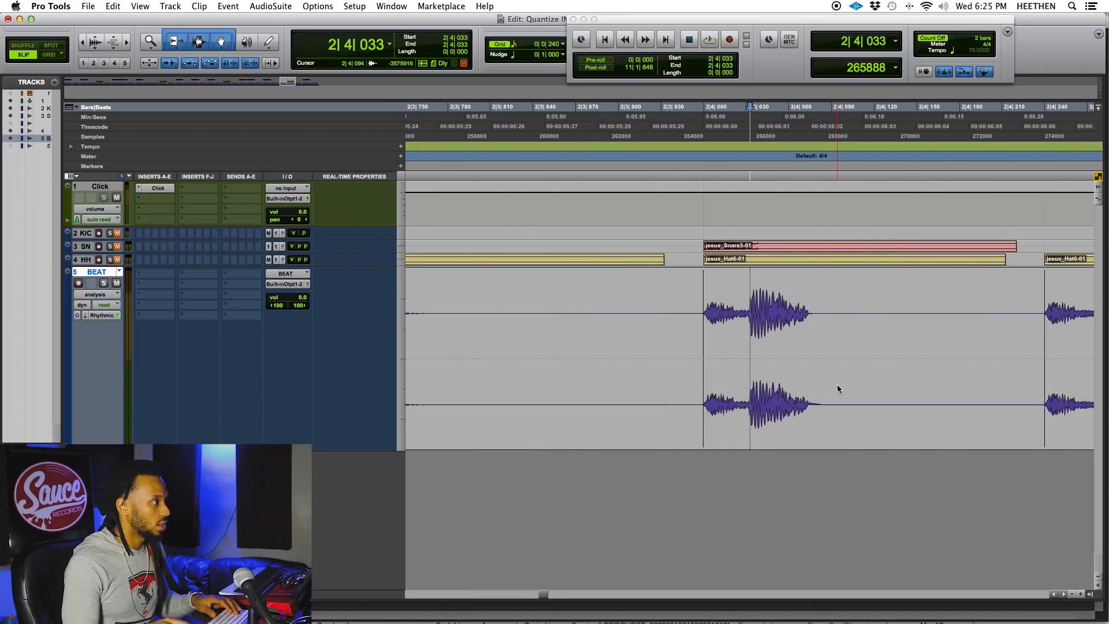
Step: Select the whole BEAT clip, quantize its Elastic Audio Events to the 1/16 note grid in analysis view, and start playback
key("super+bracketleft")
key("super+bracketleft")
key("super+bracketleft")
key("super+bracketleft")
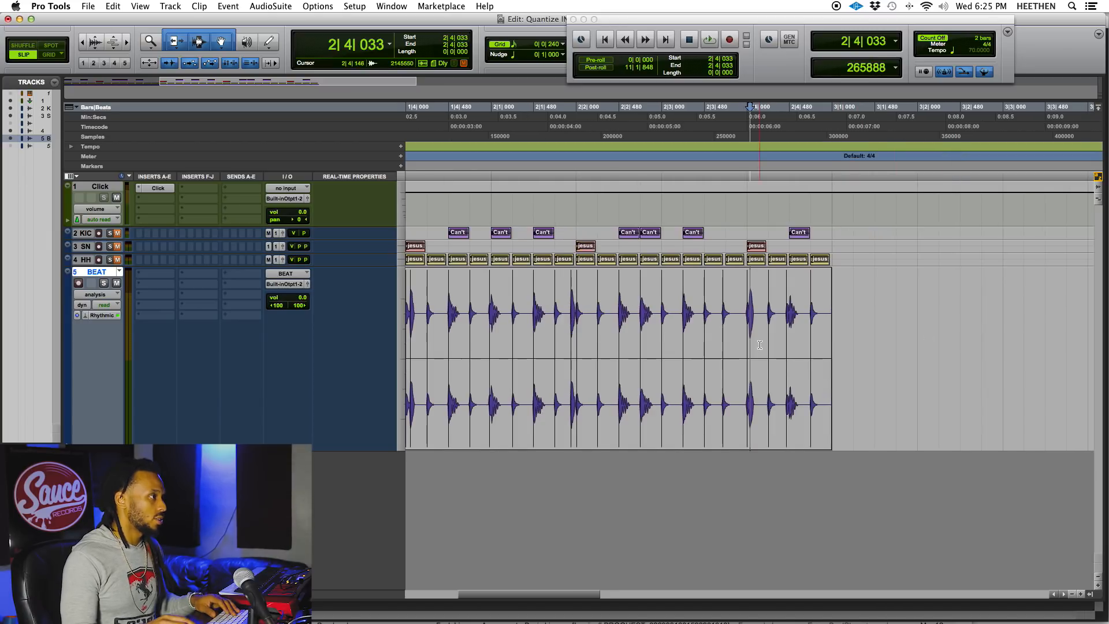
key("super+a")
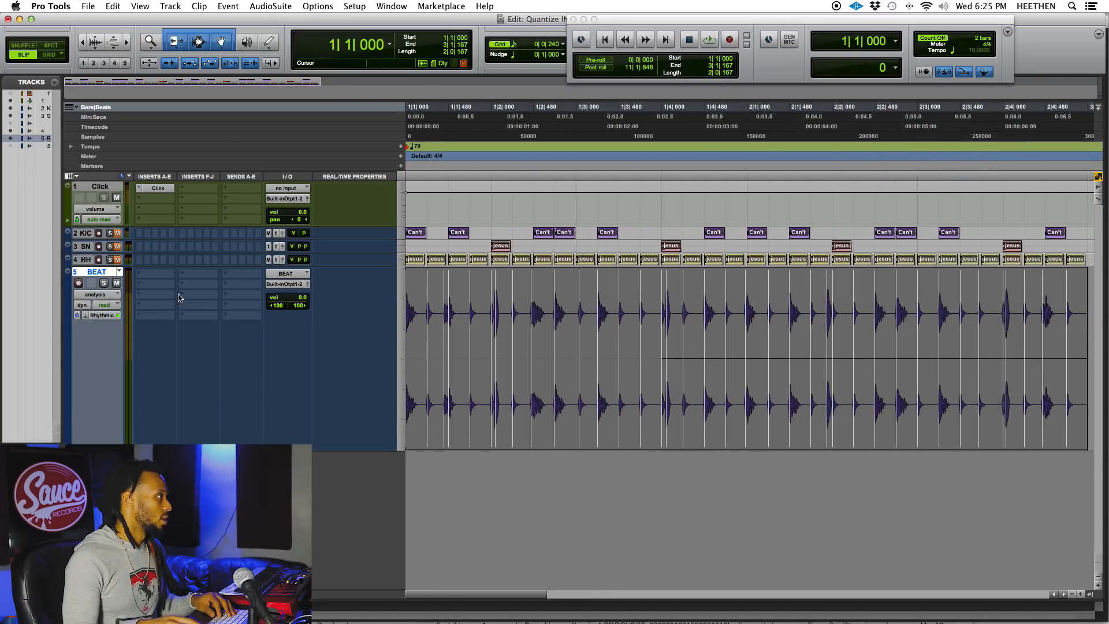
left_click(199, 6)
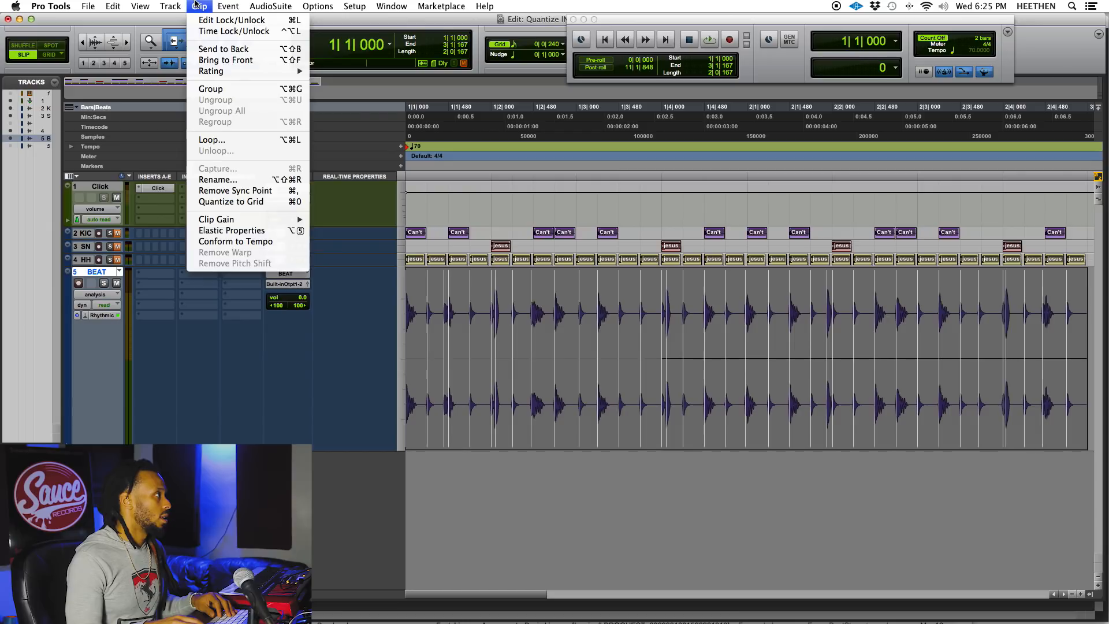
mouse_move(224, 6)
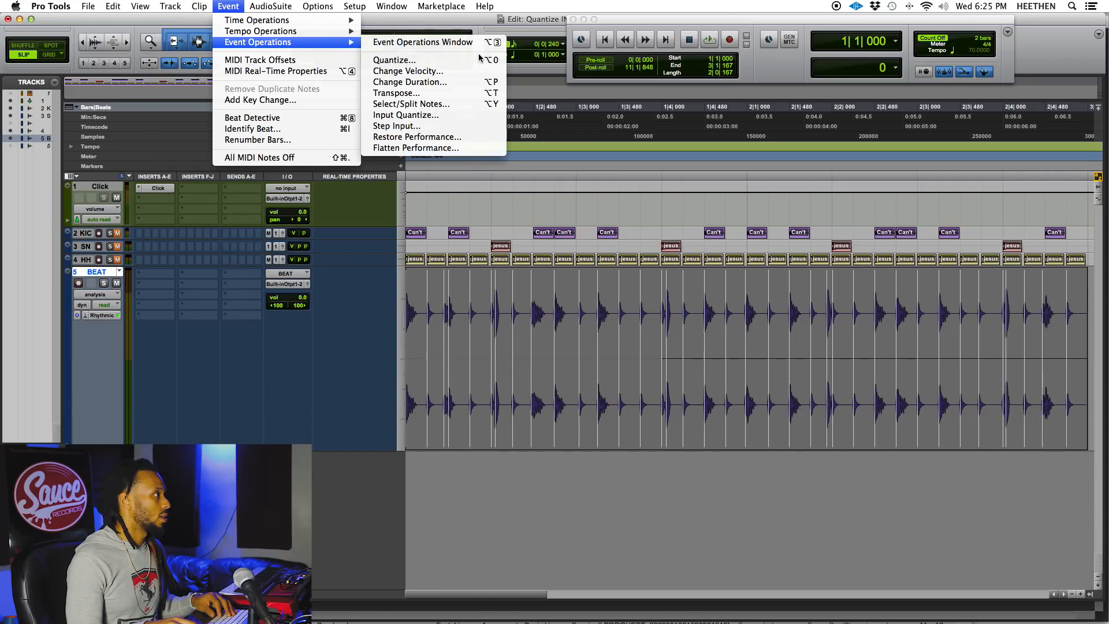
left_click(475, 60)
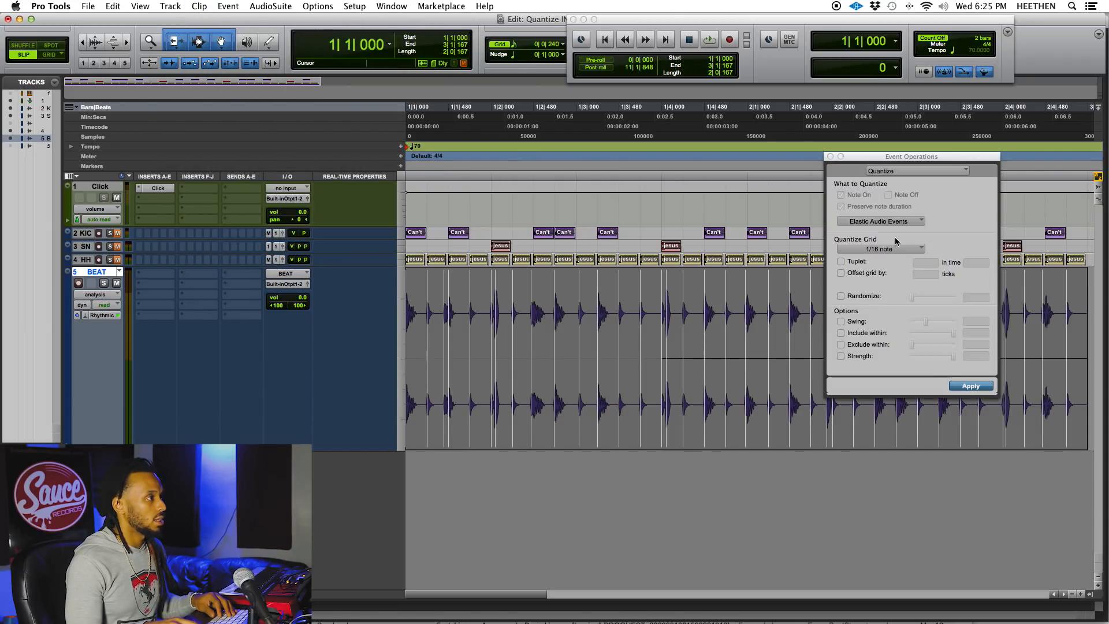
left_click(973, 386)
key("space")
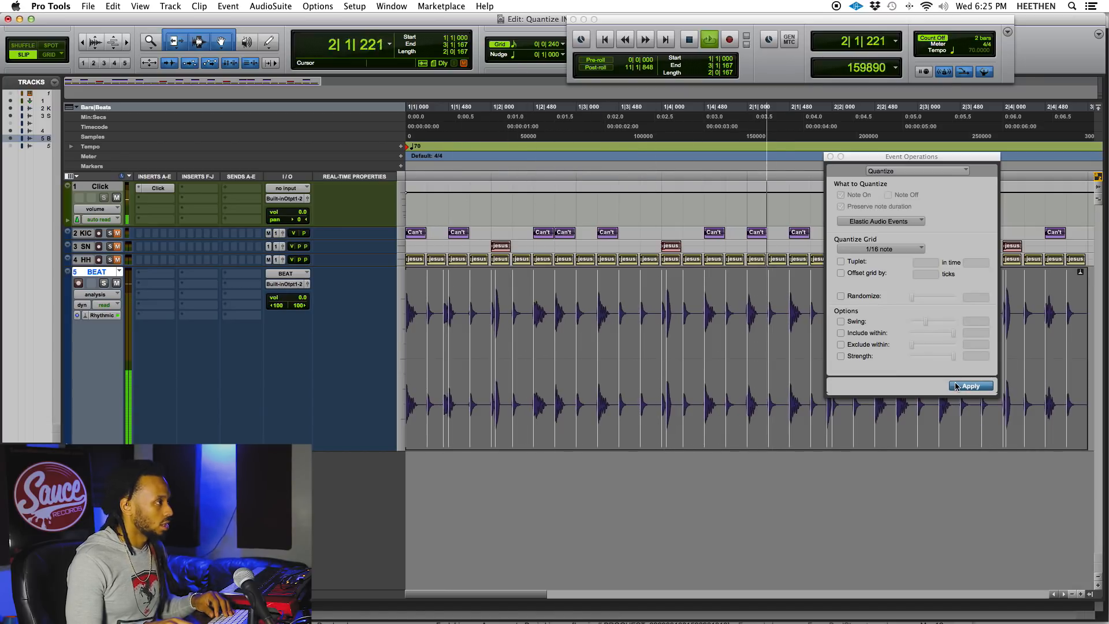
Step: Stop playback, move the Event Operations window off the BEAT waveform, and examine the event marker near 1|1|480
left_click_drag(865, 161, 728, 391)
key("space")
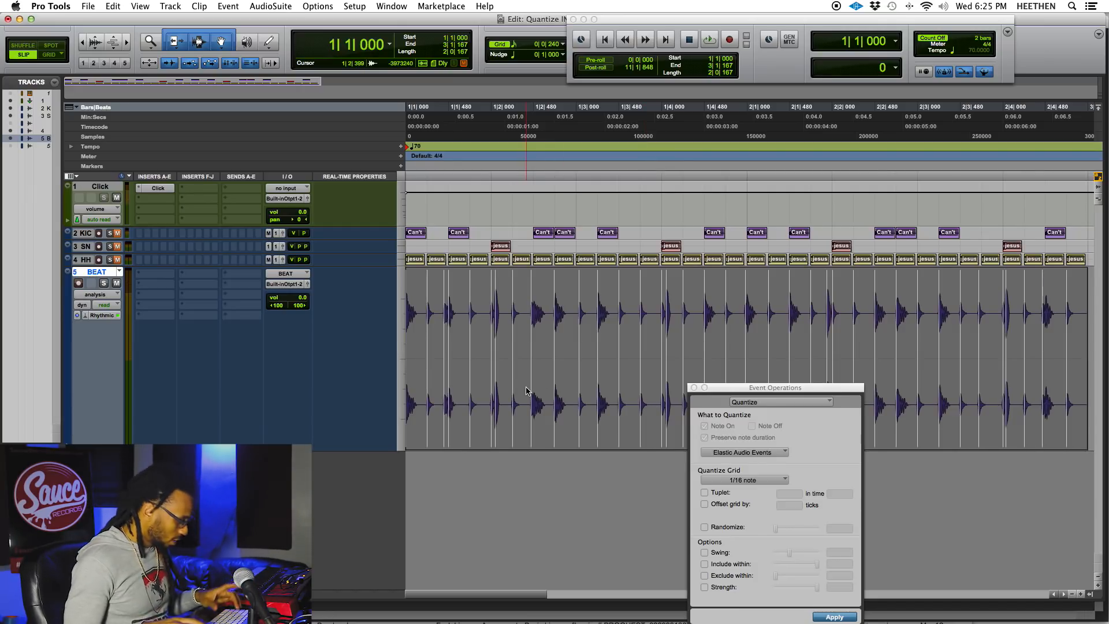
key("t")
key("t")
key("t")
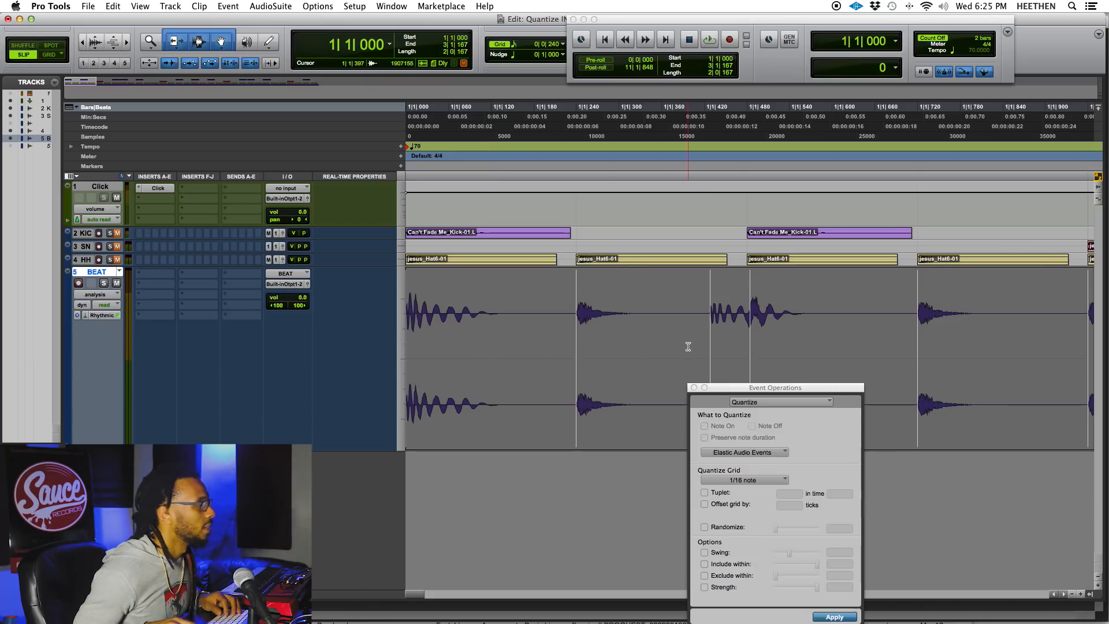
Step: Close the Event Operations window and replay the quantized BEAT loop from the session start a few times
key("Return")
key("space")
key("space")
key("space")
key("space")
key("r")
key("r")
key("space")
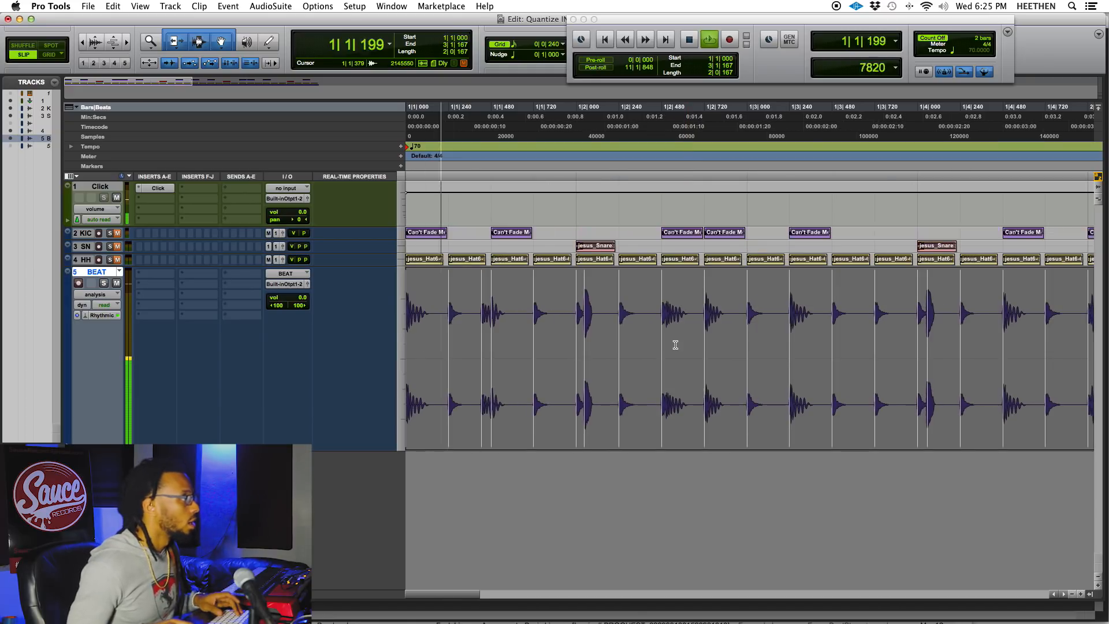
key("space")
left_click(761, 335)
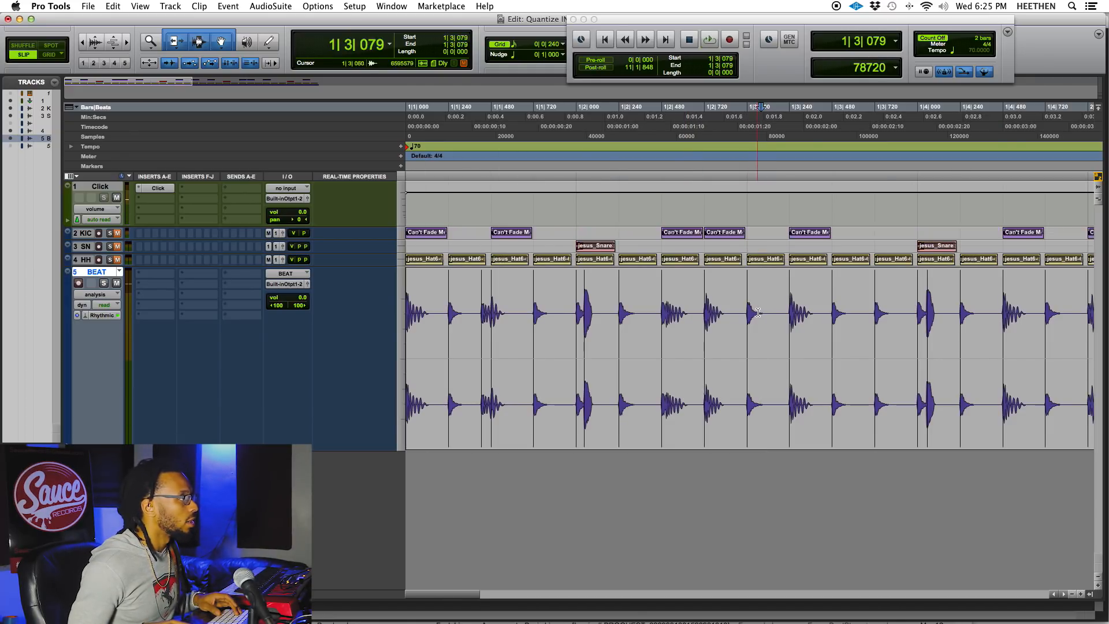
key("Return")
key("space")
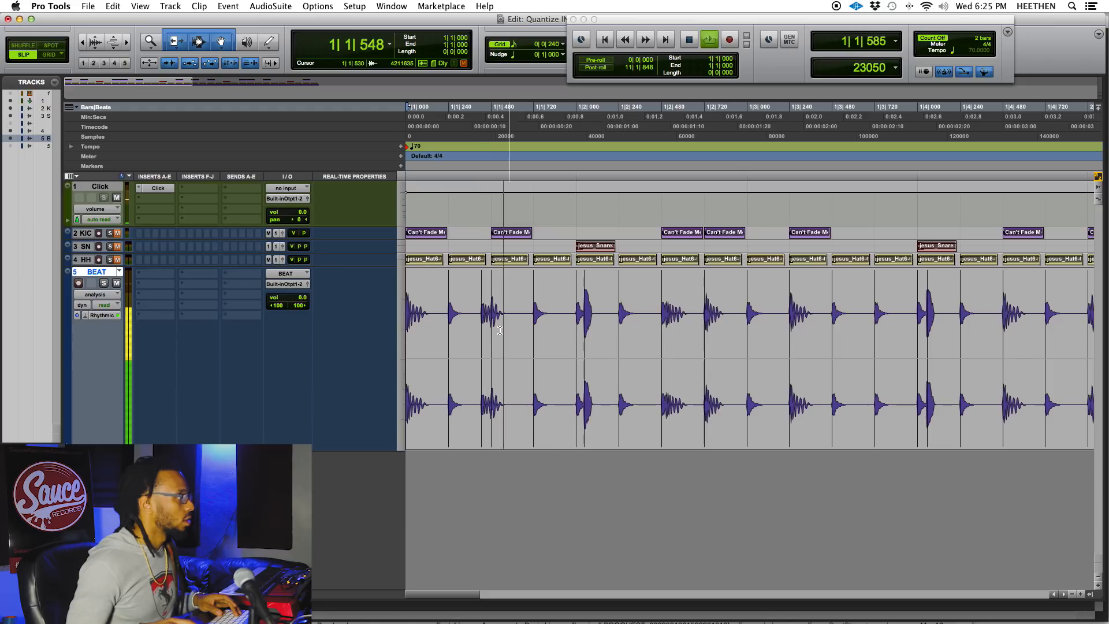
Step: Remove the BEAT event marker on the kick at 1|1|480, auditioning the loop from the start
key("space")
left_click(487, 332)
key("t")
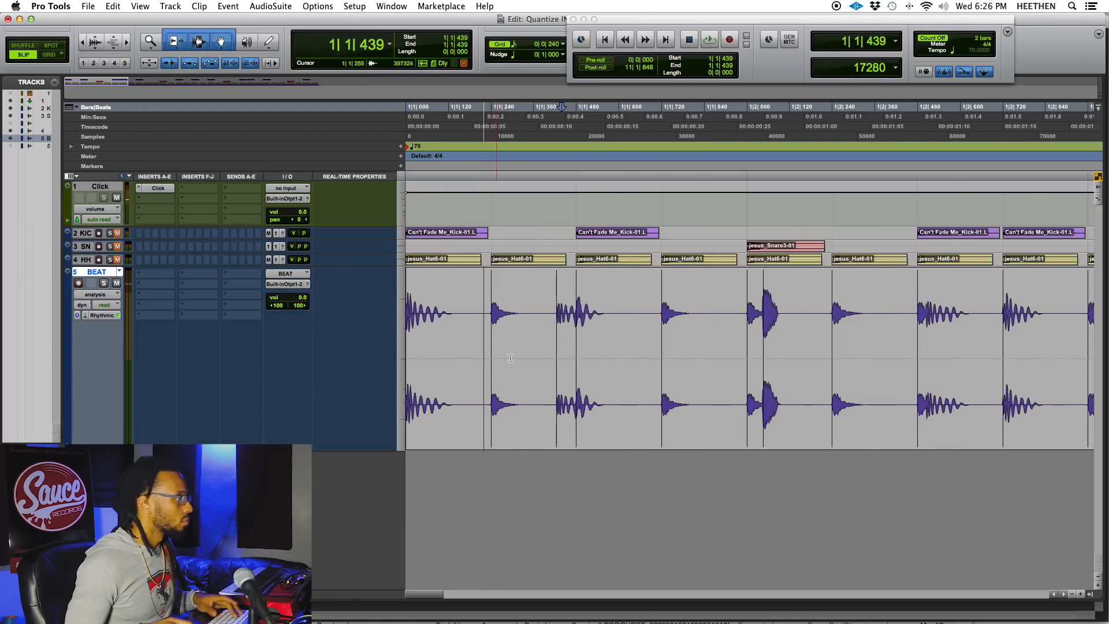
key("t")
key("space")
key("space")
key("Return")
key("space")
key("space")
key("space")
key("space")
key("space")
key("space")
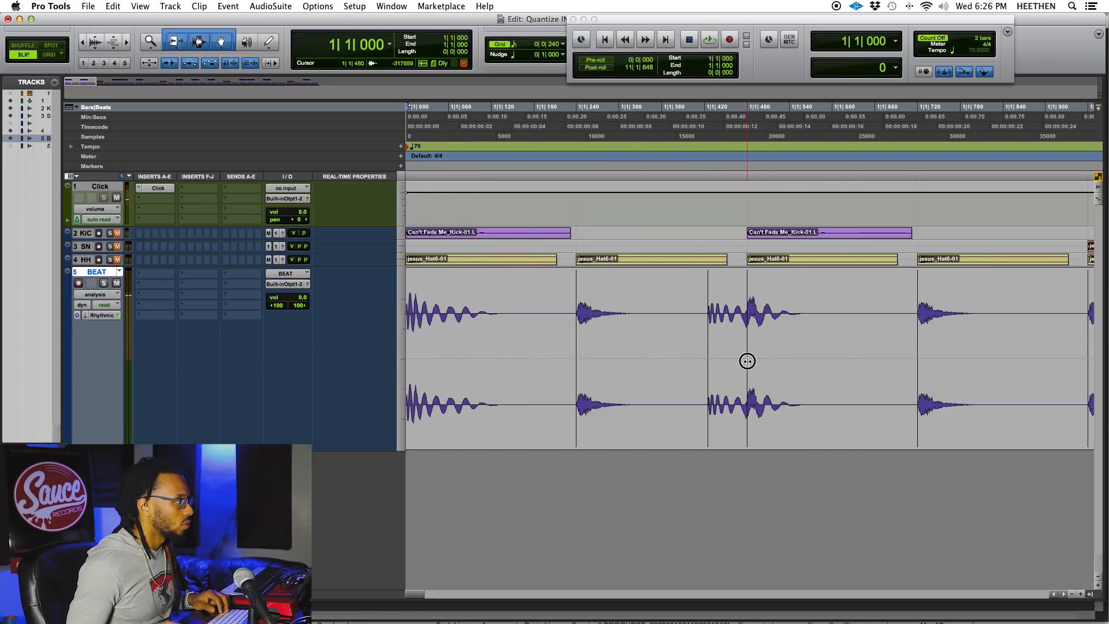
key("space")
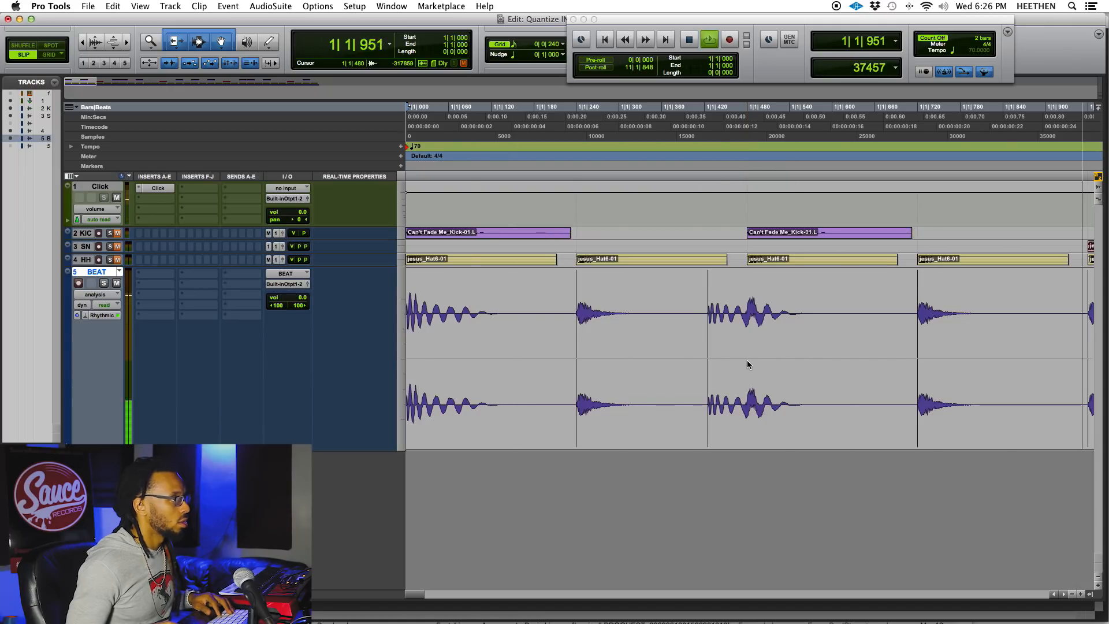
key("space")
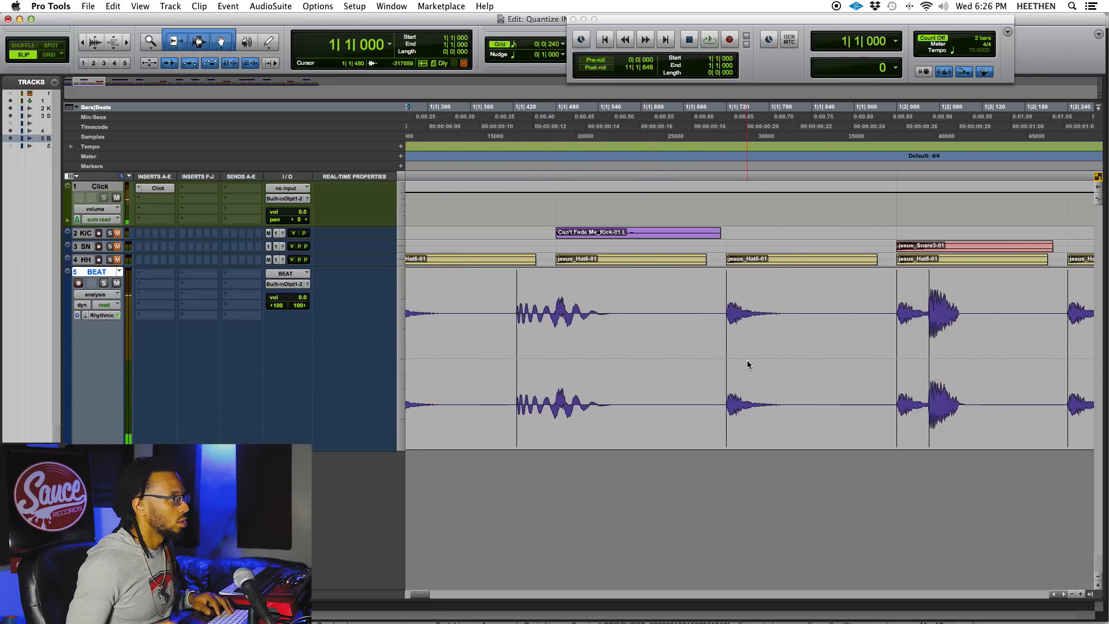
Step: Audition the BEAT from 1|1|944, just ahead of the snare hit at beat 1|2|000
left_click(887, 342)
key("space")
key("space")
key("space")
key("space")
key("space")
key("space")
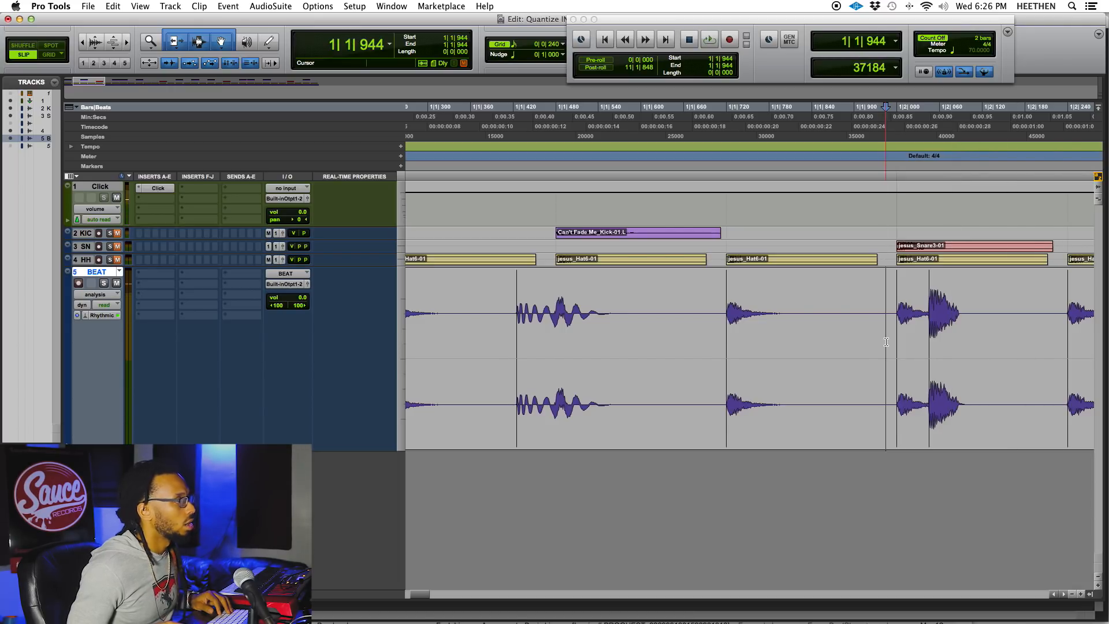
Step: Select the first bar of the BEAT clip from 1|1|000 to 1|4|923 and open the Quantize event operation
key("super+bracketleft")
key("super+bracketleft")
key("super+bracketleft")
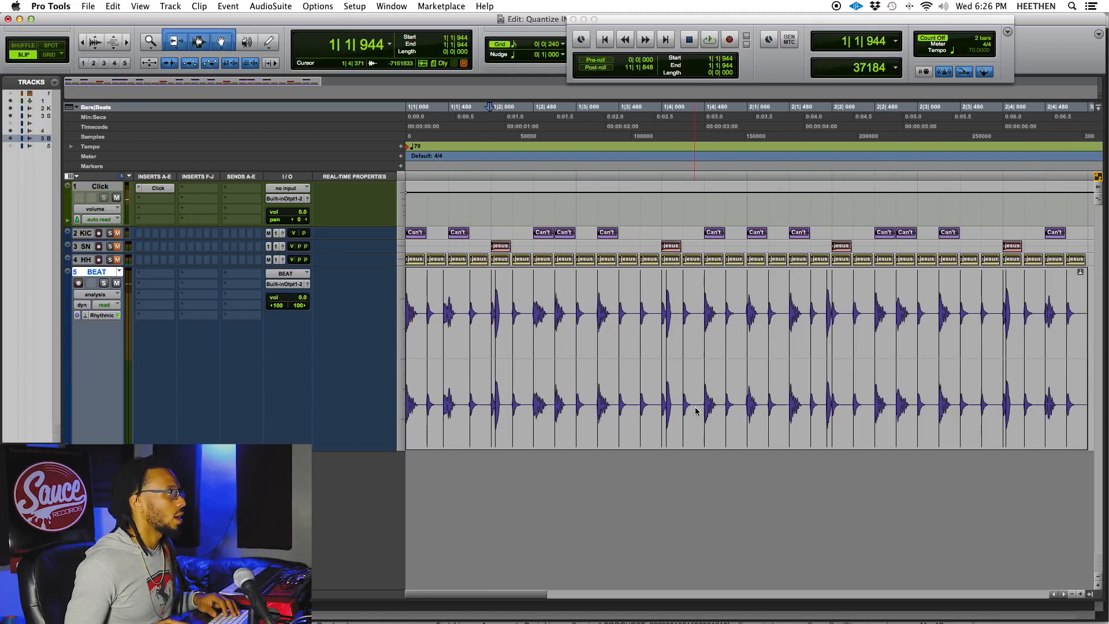
double_click(730, 340)
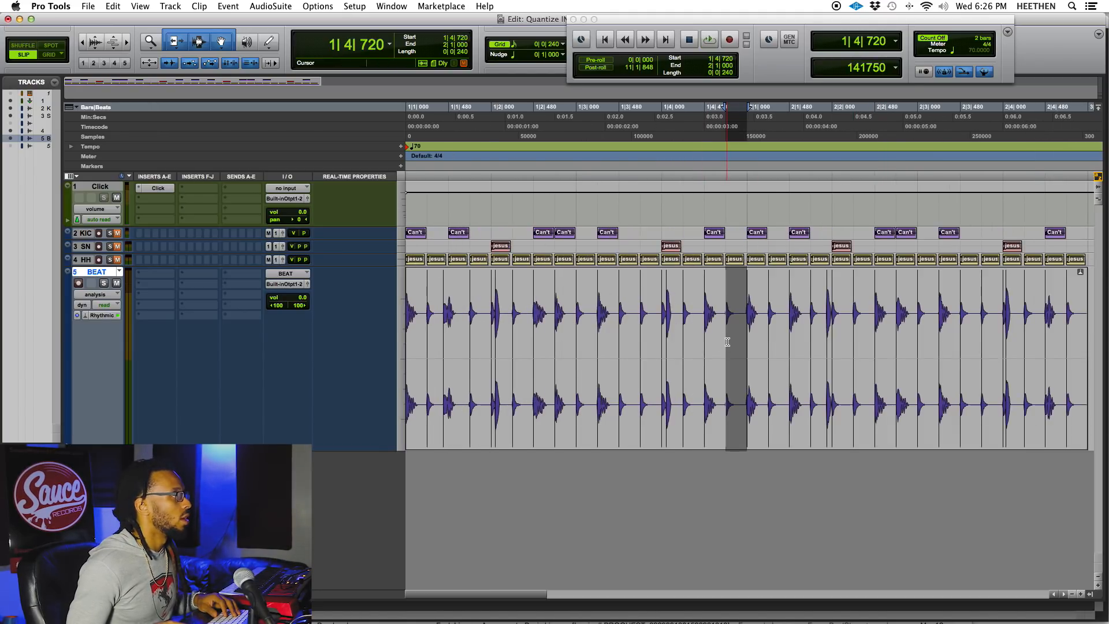
left_click(666, 330)
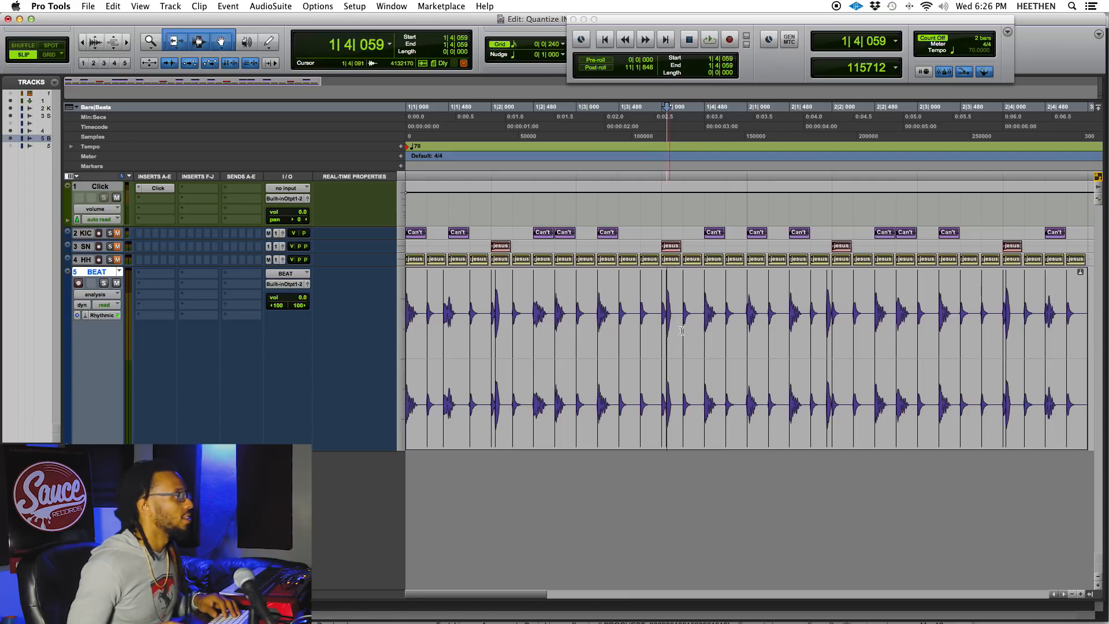
left_click_drag(745, 324, 320, 344)
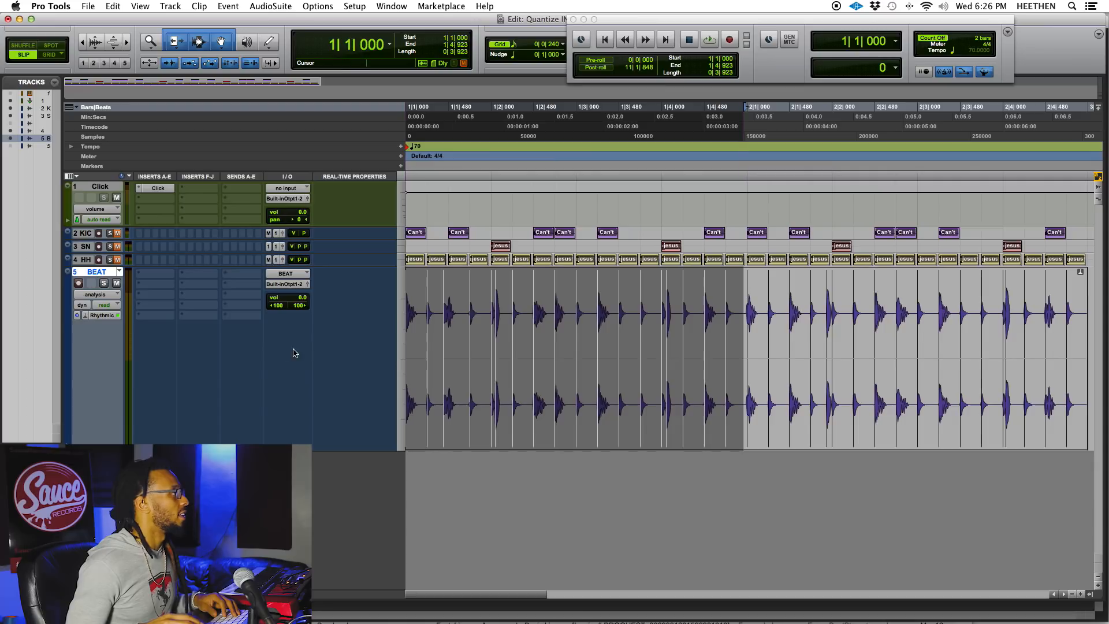
left_click(226, 7)
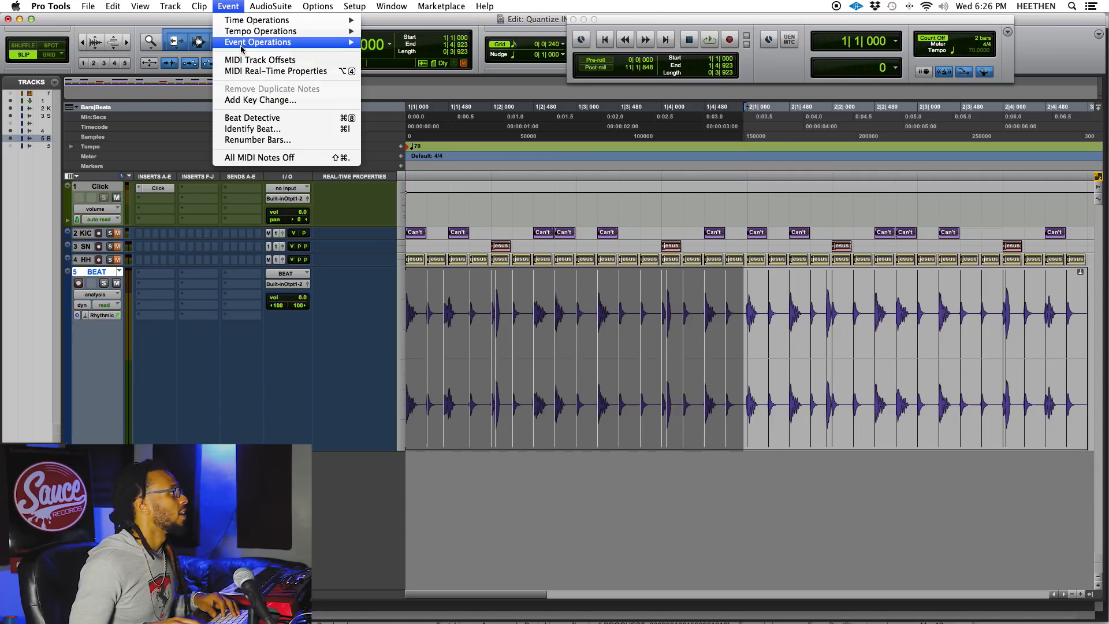
mouse_move(242, 44)
left_click(404, 62)
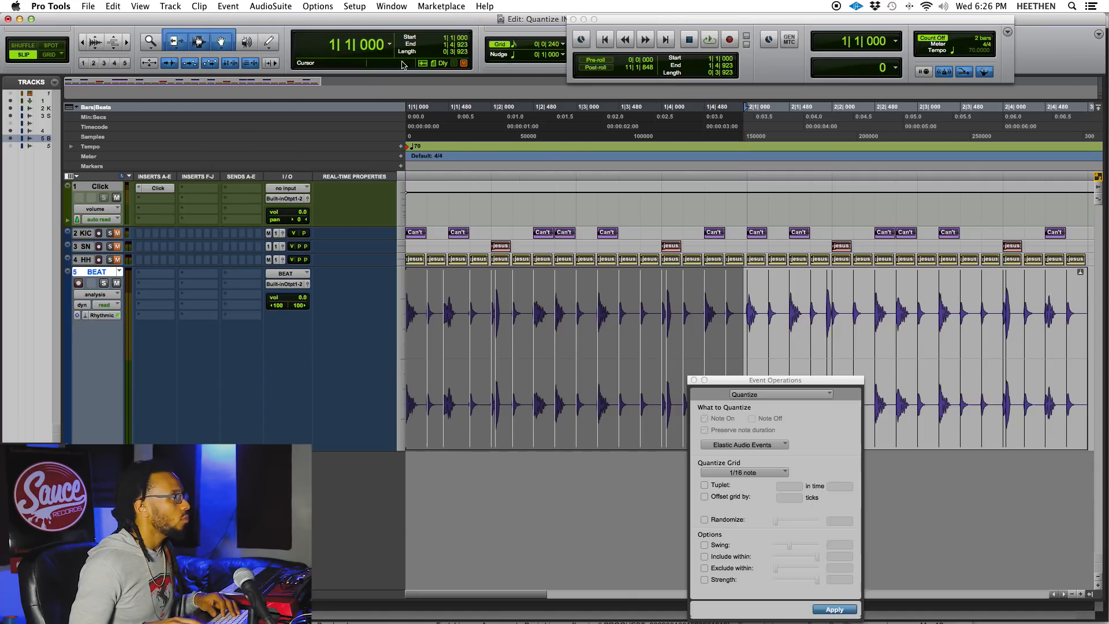
Step: Quantize the selection's Elastic Audio Events to the 1/8 note grid and play back the result
left_click_drag(754, 384, 859, 396)
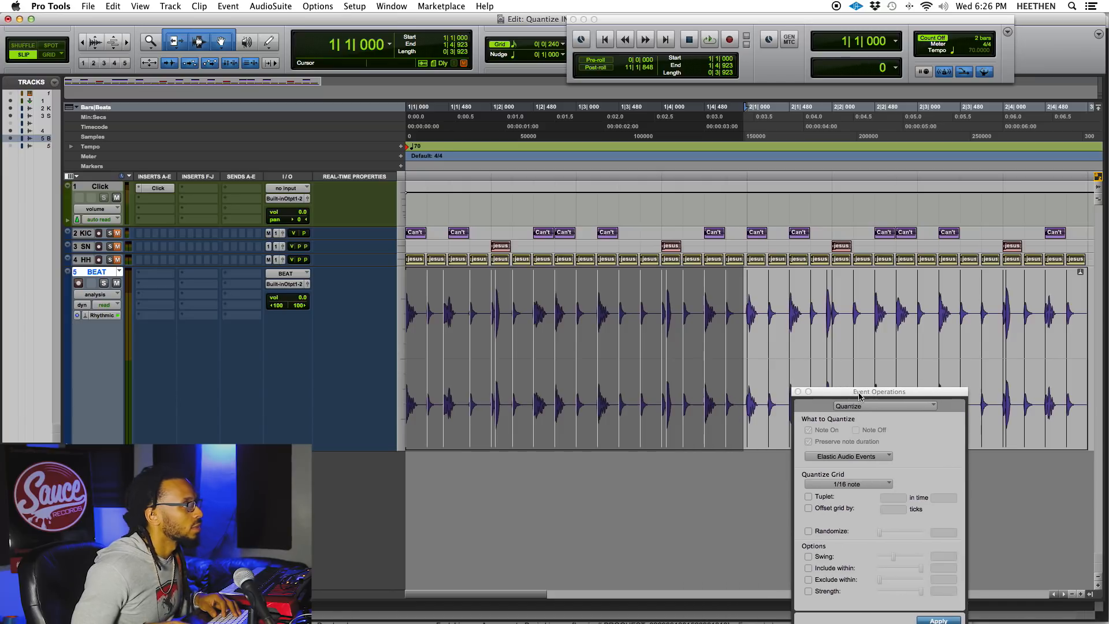
left_click(848, 484)
left_click(843, 471)
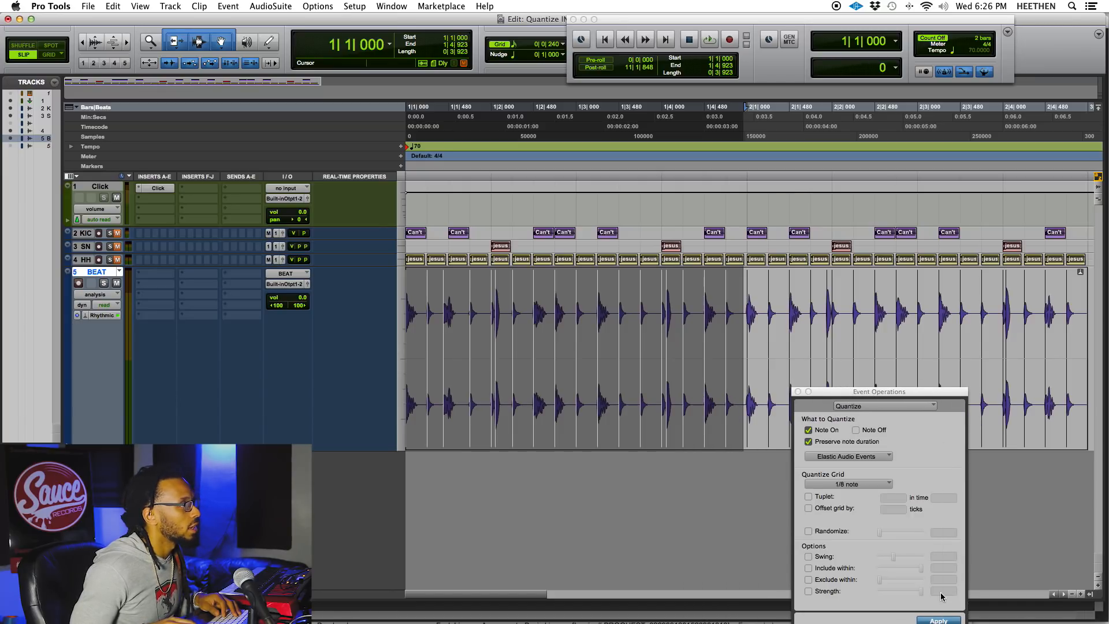
left_click(942, 621)
key("space")
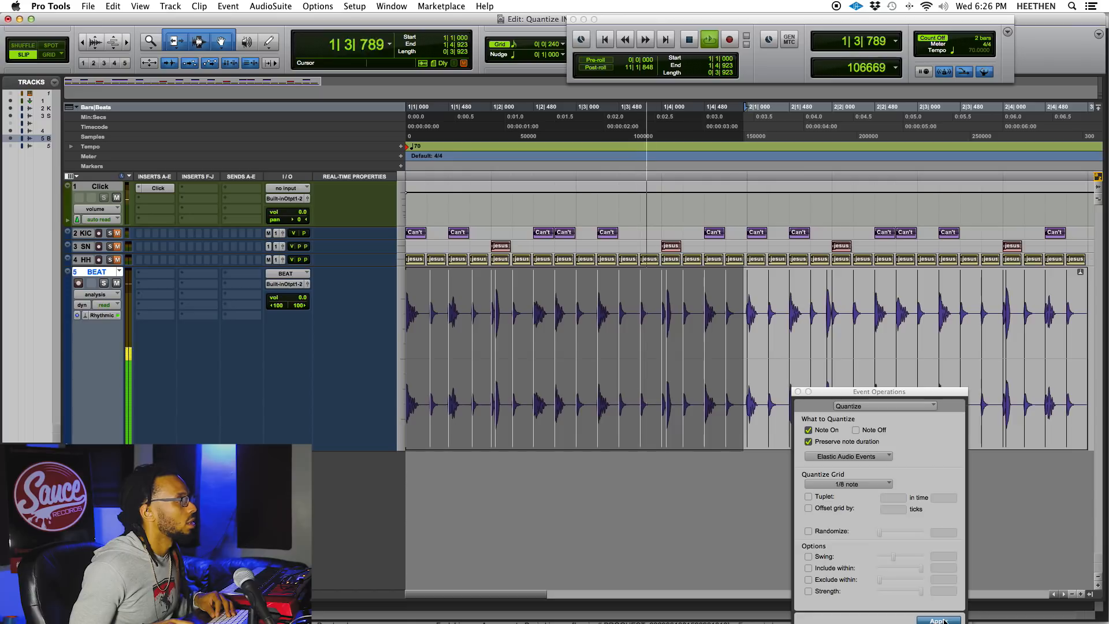
key("space")
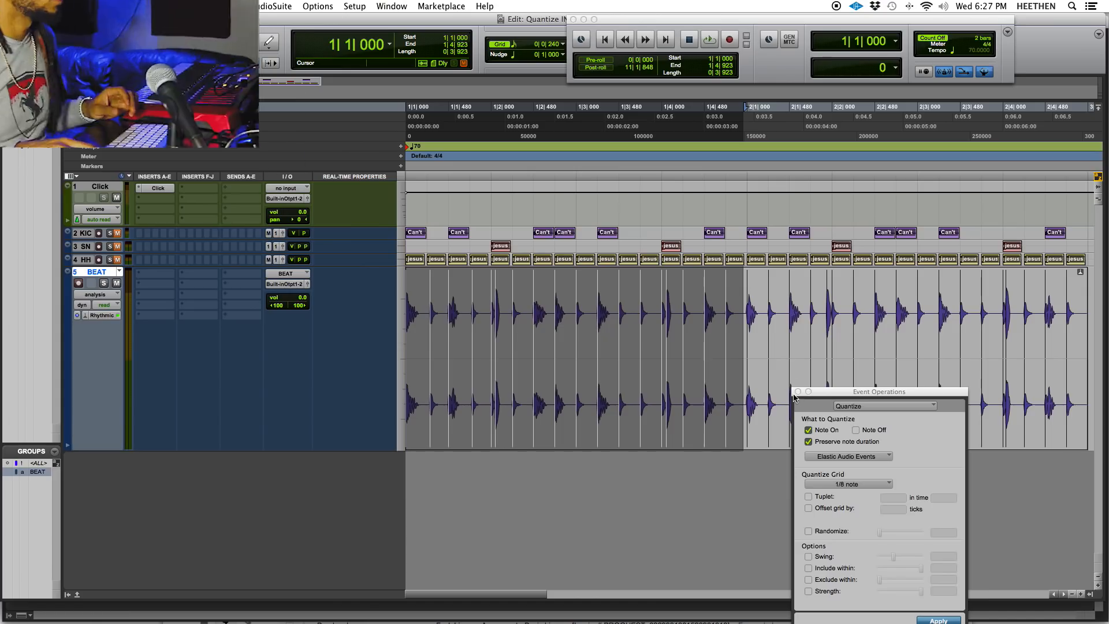
Step: Enlarge the separate drum tracks, hide the BEAT track, and move the Event Operations window clear of the drum clips
left_click_drag(345, 266, 336, 367)
key("r")
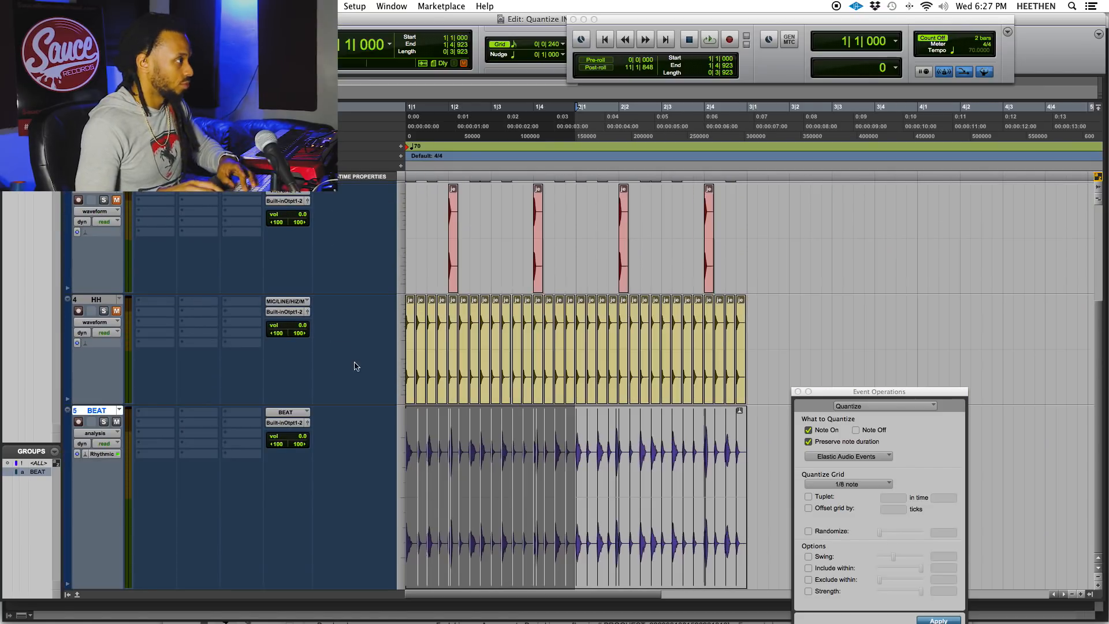
right_click(102, 410)
left_click(133, 421)
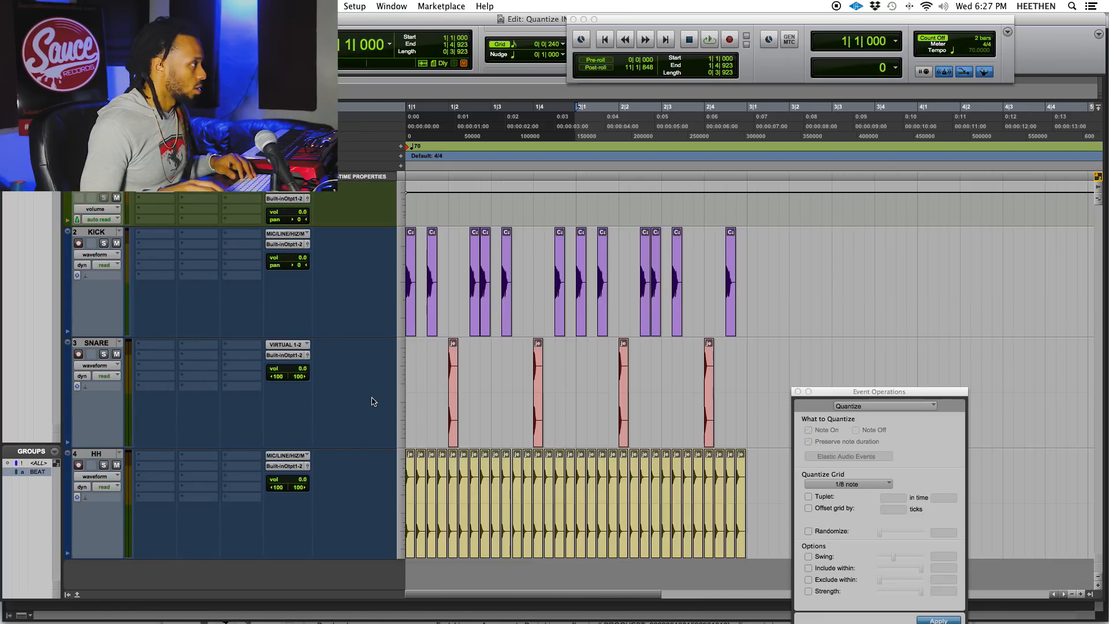
left_click_drag(863, 392, 884, 159)
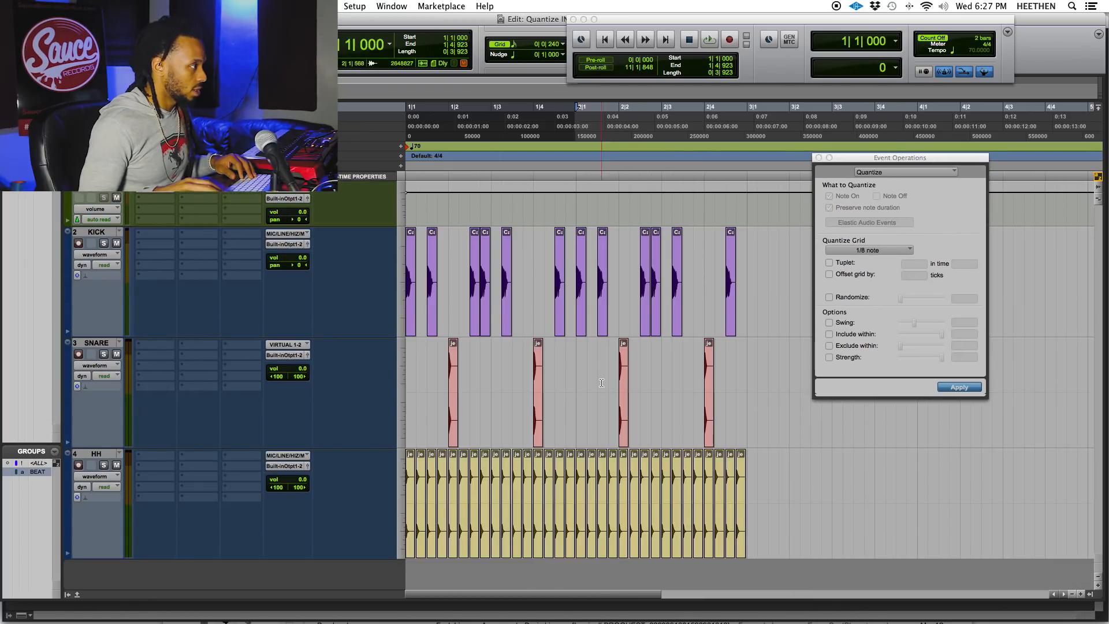
Step: Deactivate the BEAT edit group so that HH clips can be selected separately from KICK and SNARE
left_click_drag(750, 475, 576, 491)
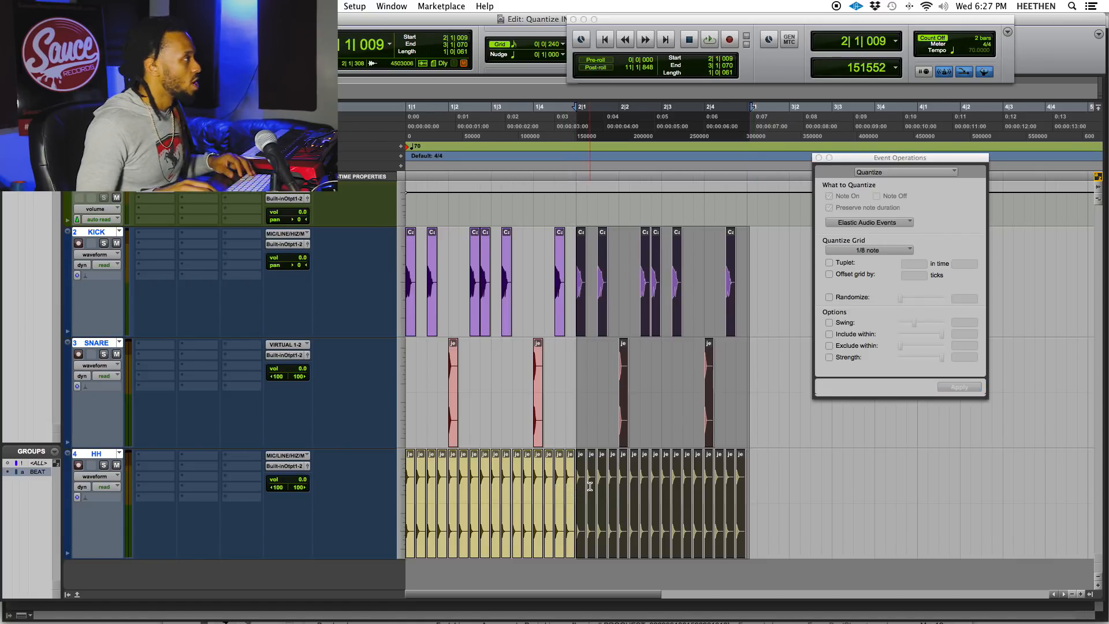
left_click(38, 473)
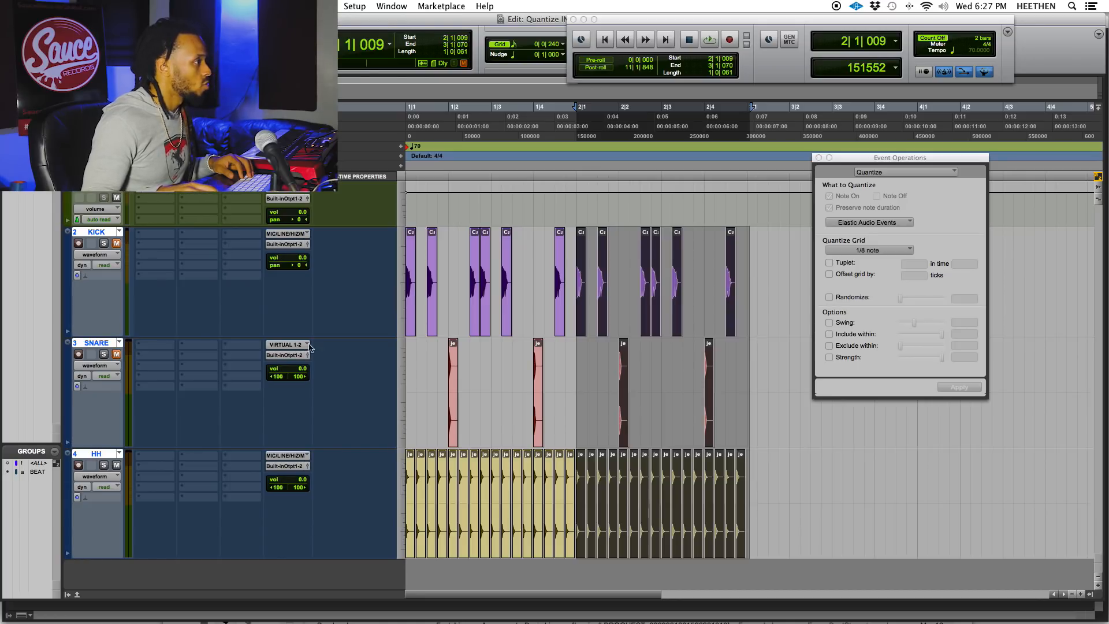
left_click(748, 486)
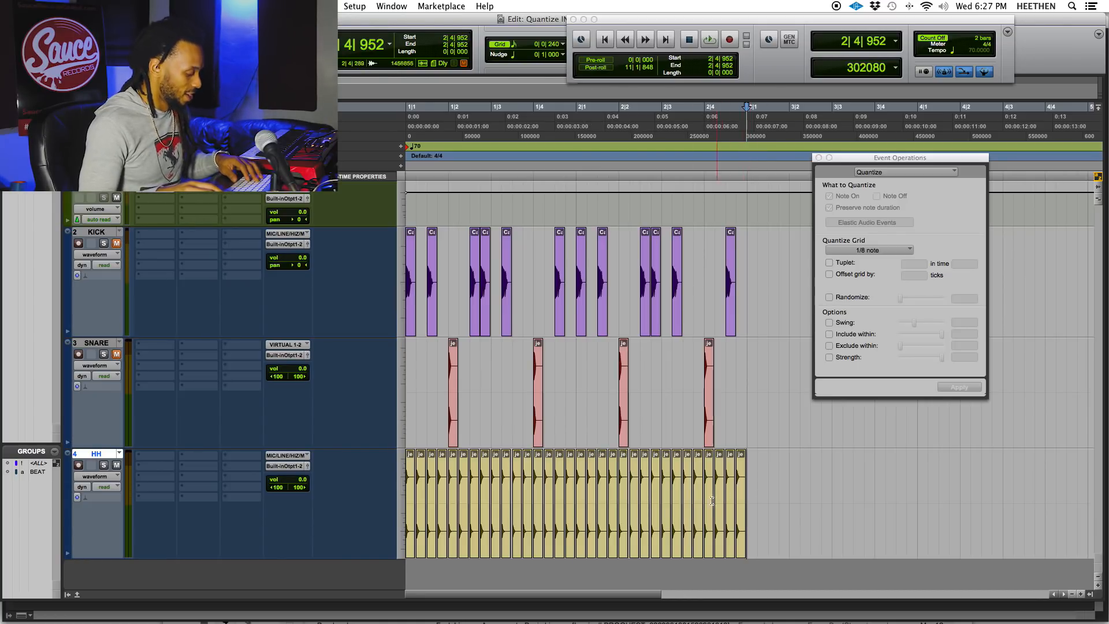
Step: Shift several HH clips slightly off the grid, including those at 1|1|480 to 1|1|495 and 1|2|000 to 1|1|937, and play them
key("super+bracketright")
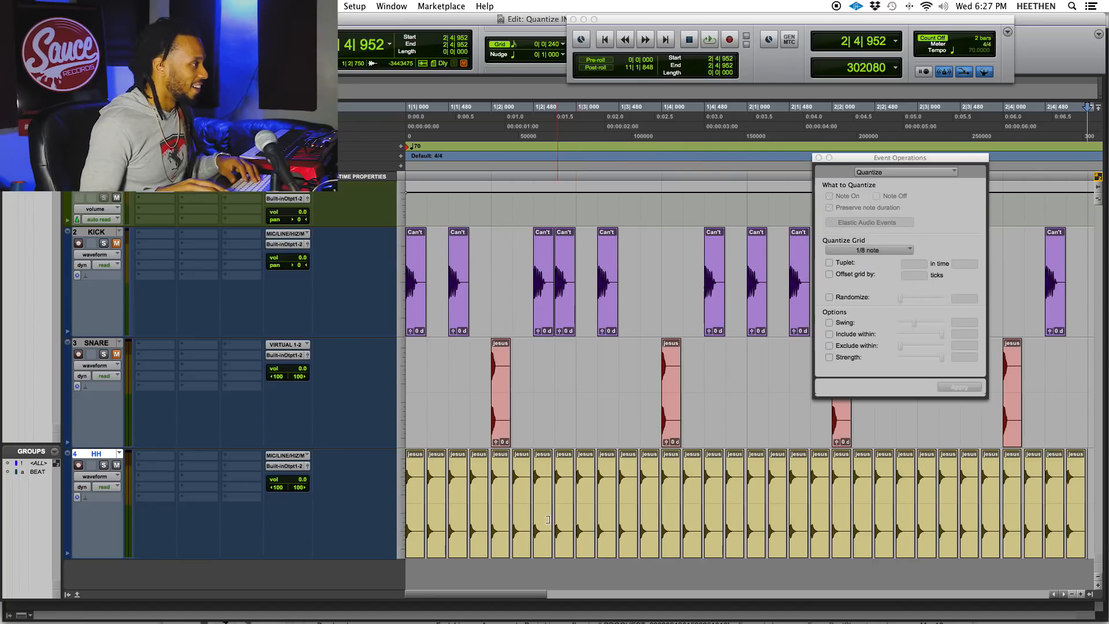
left_click(496, 526)
key("super+bracketright")
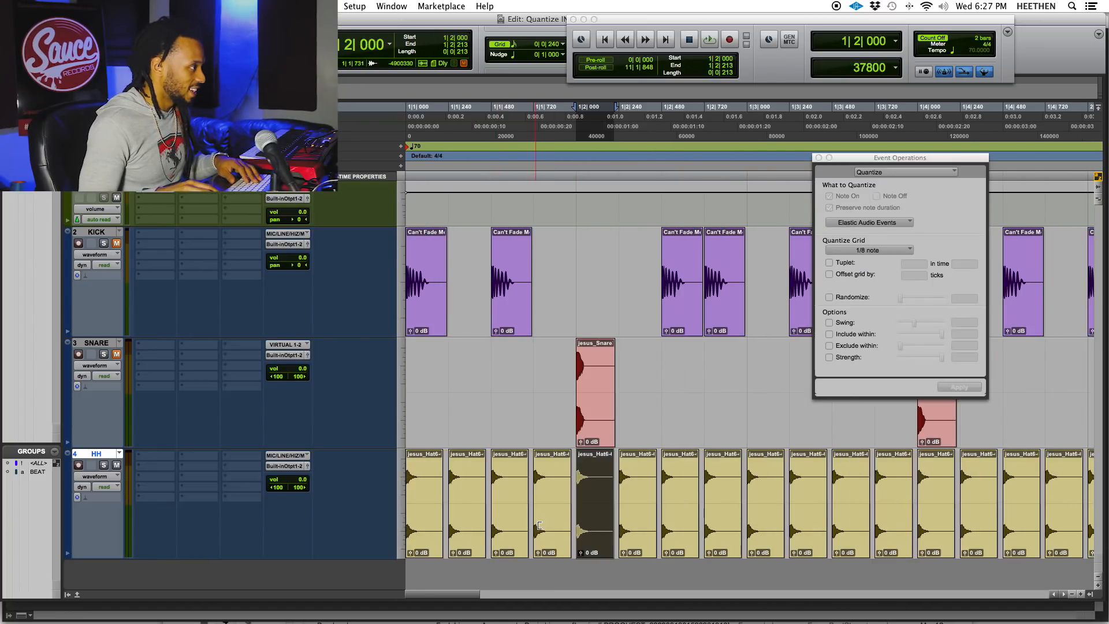
key("super+bracketright")
left_click_drag(595, 531, 680, 527)
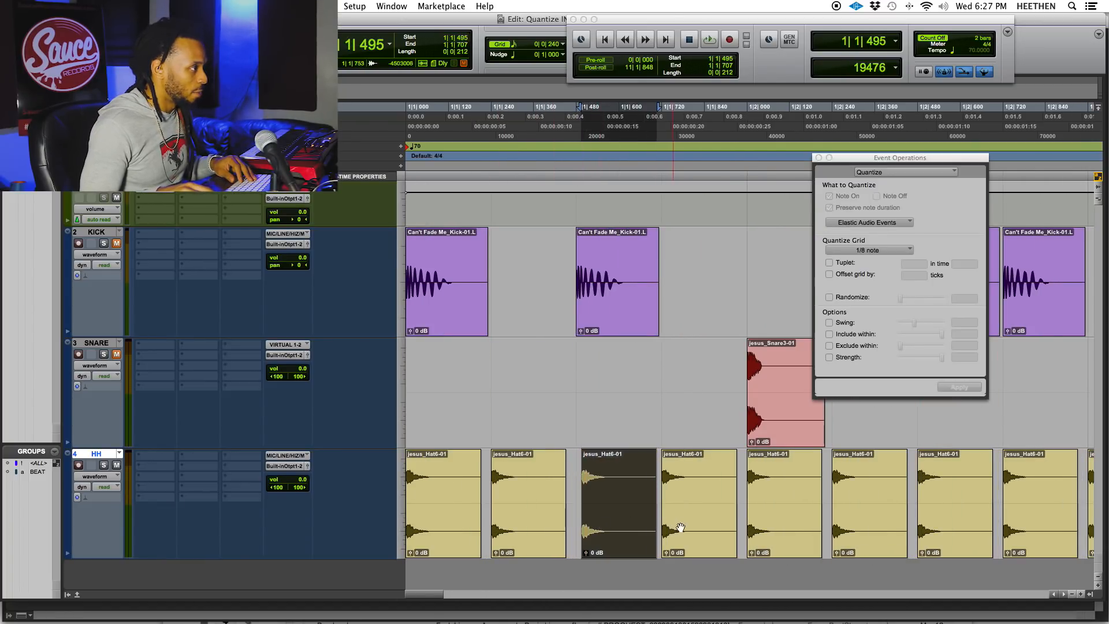
left_click_drag(783, 529, 774, 526)
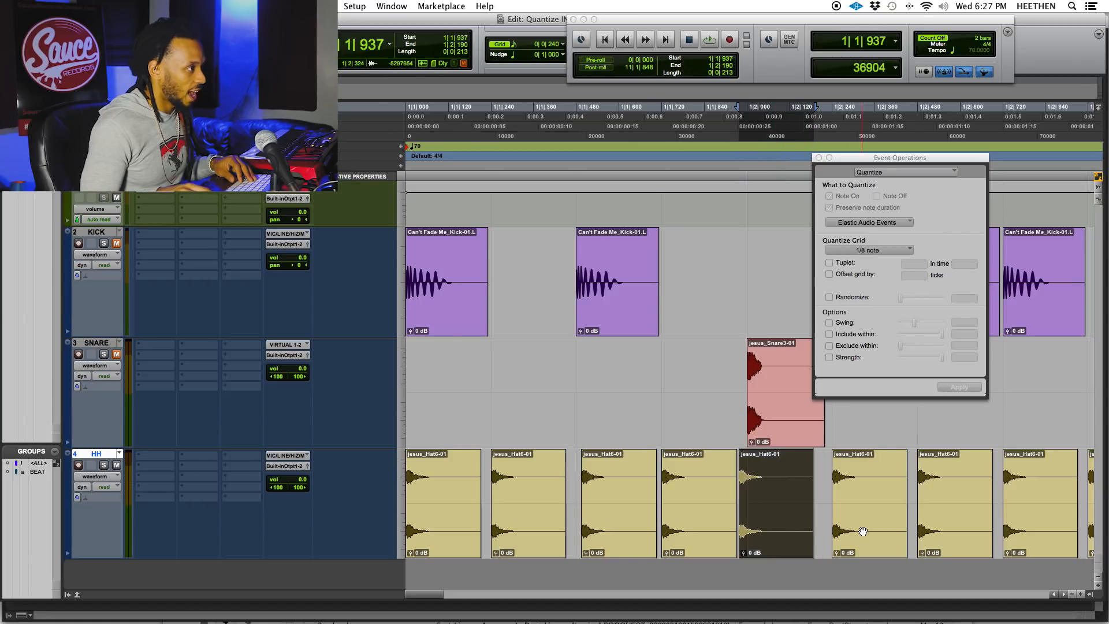
left_click_drag(941, 532, 931, 531)
left_click_drag(1033, 508, 1037, 509)
key("r")
left_click_drag(867, 512, 862, 514)
key("Return")
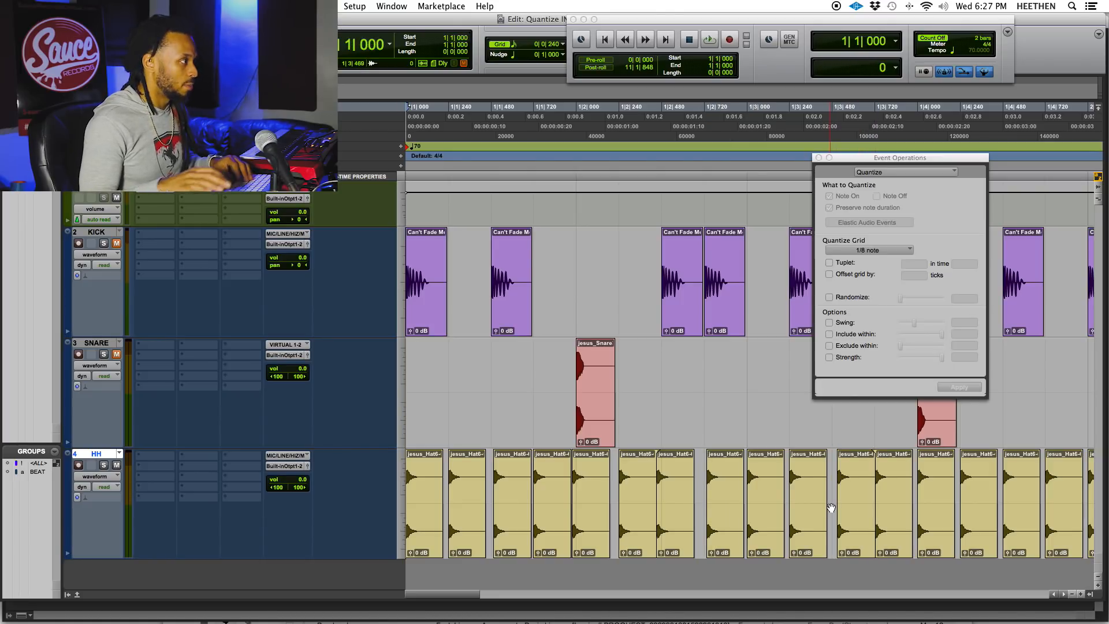
key("space")
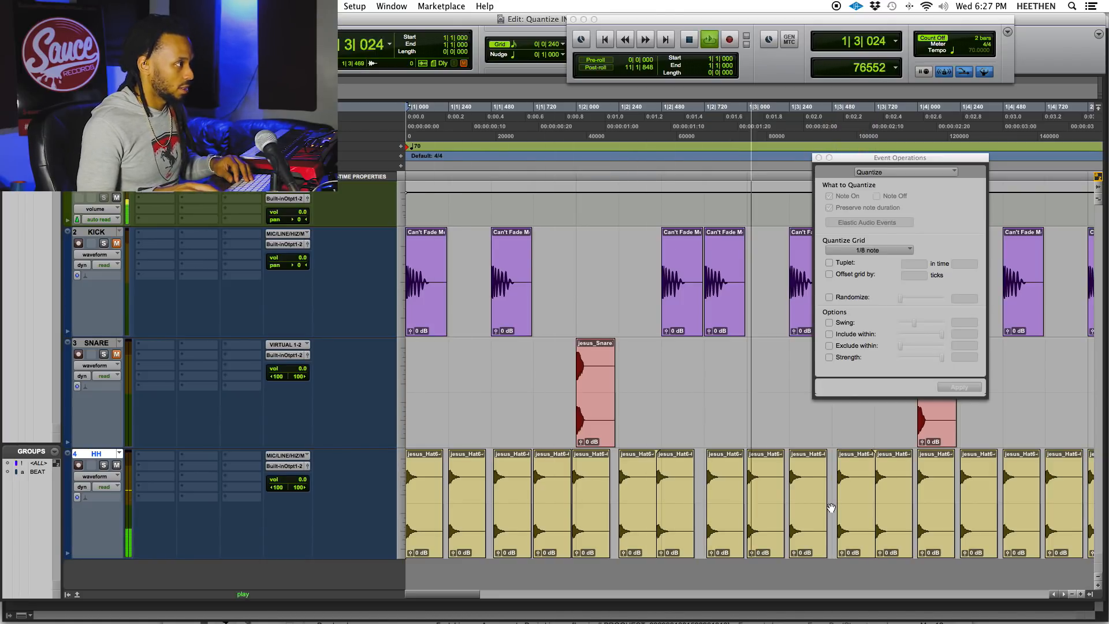
key("space")
Step: Replay the drums from the start and shift the HH clip at 1|4|000 earlier to 1|3|905
left_click(721, 520)
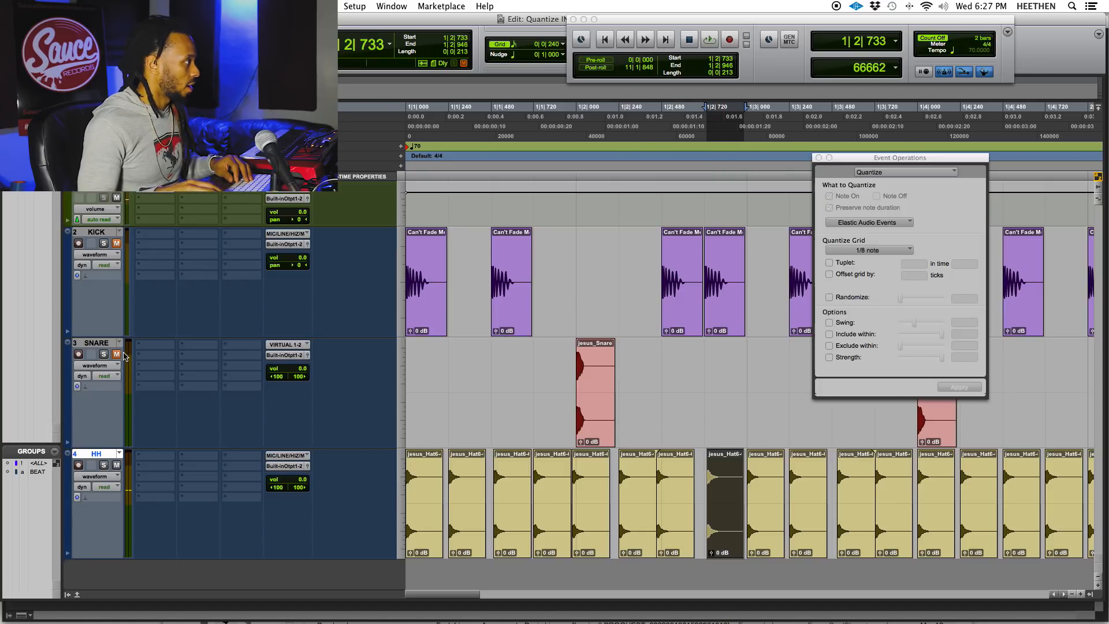
key("Return")
key("space")
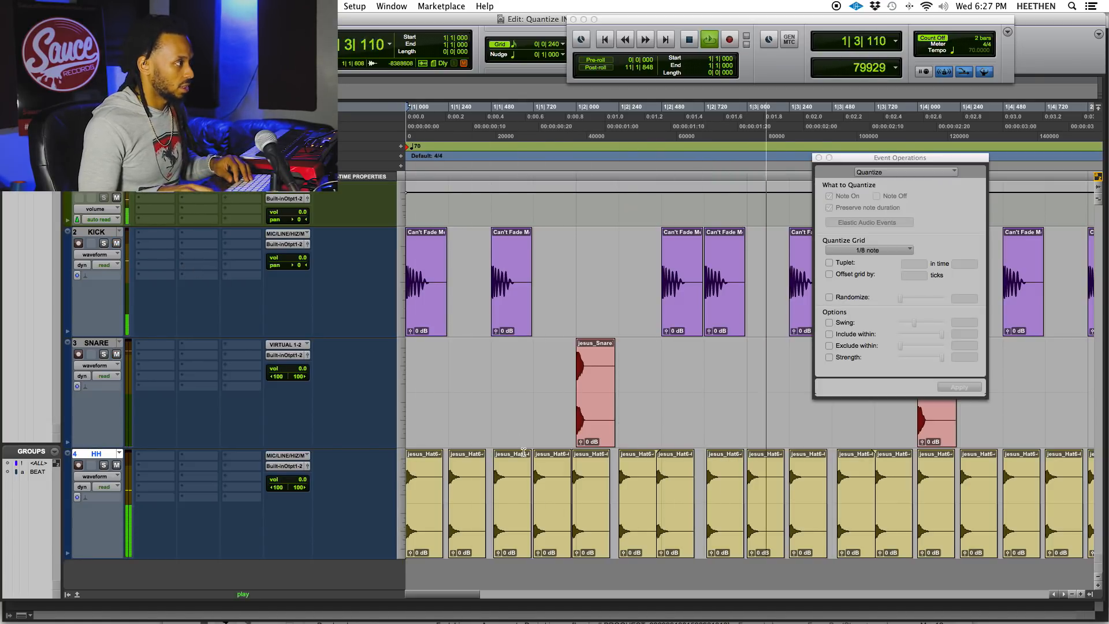
key("space")
left_click_drag(938, 527, 929, 526)
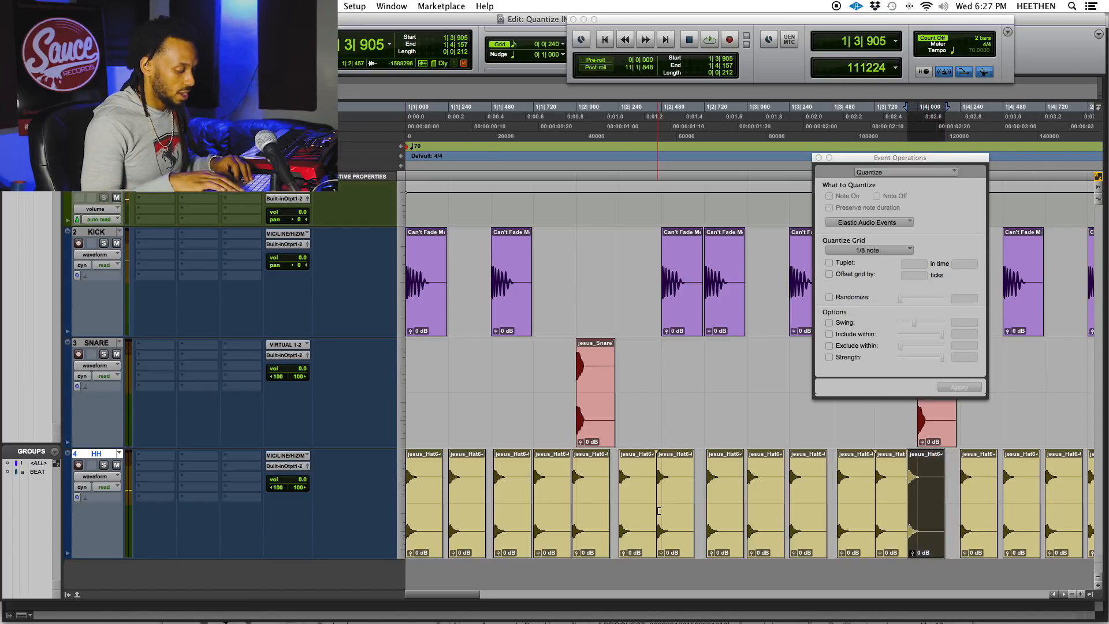
Step: Shift the first HH clip later to 1|1|033 and play the drums from the start
key("Return")
key("space")
key("space")
left_click_drag(427, 526, 434, 526)
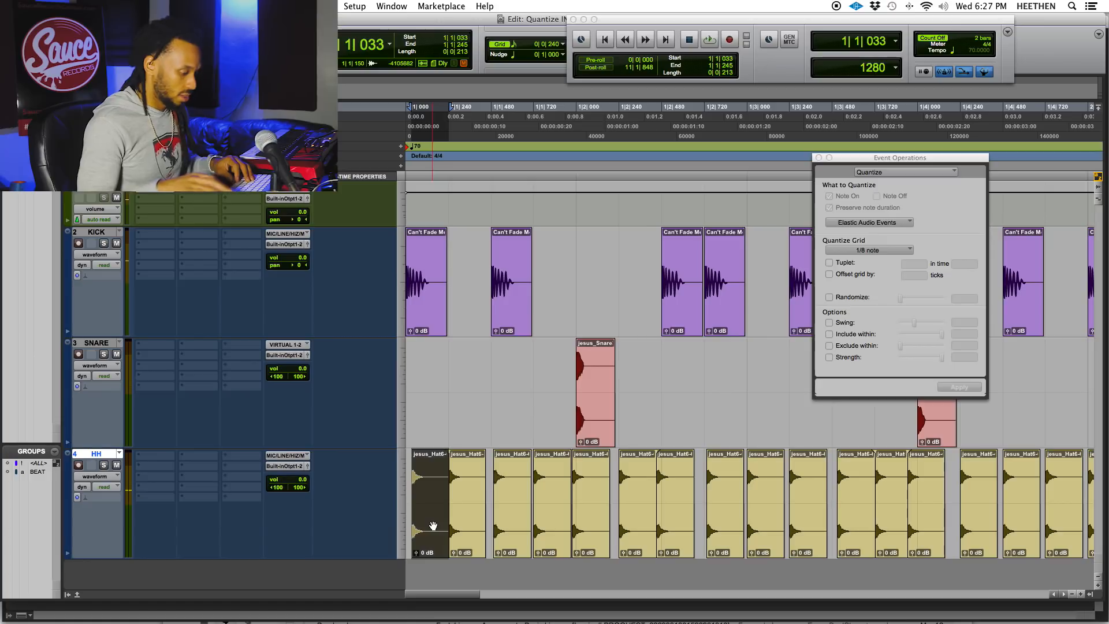
key("Return")
key("space")
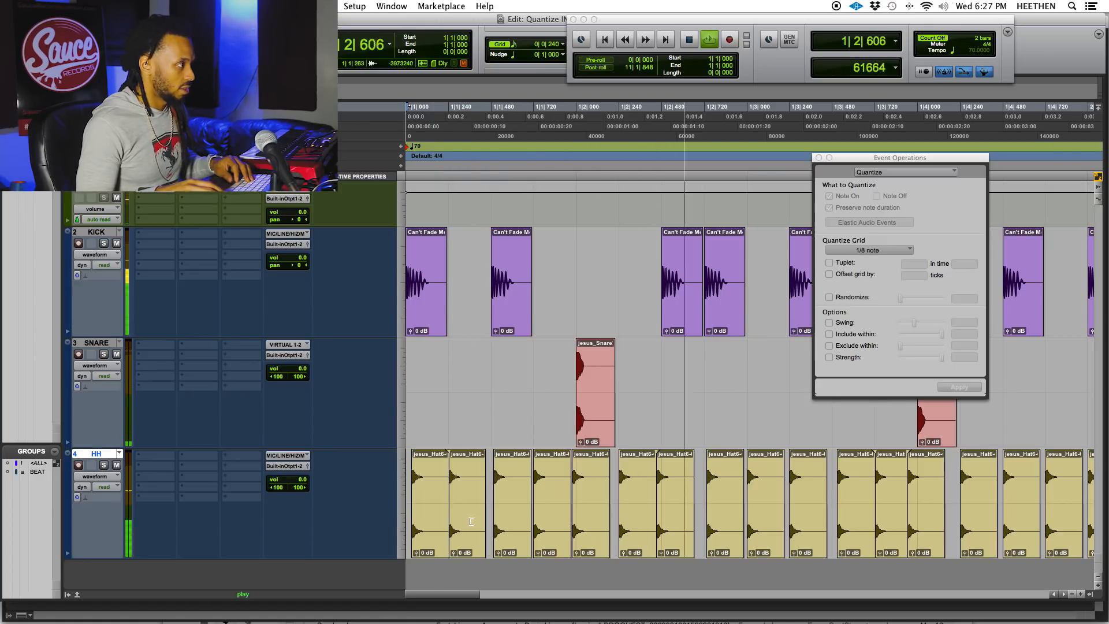
Step: Move the HH clip just before 1|2|000 slightly earlier and play the drums again from the start
left_click_drag(589, 526, 582, 525)
key("space")
key("Return")
key("space")
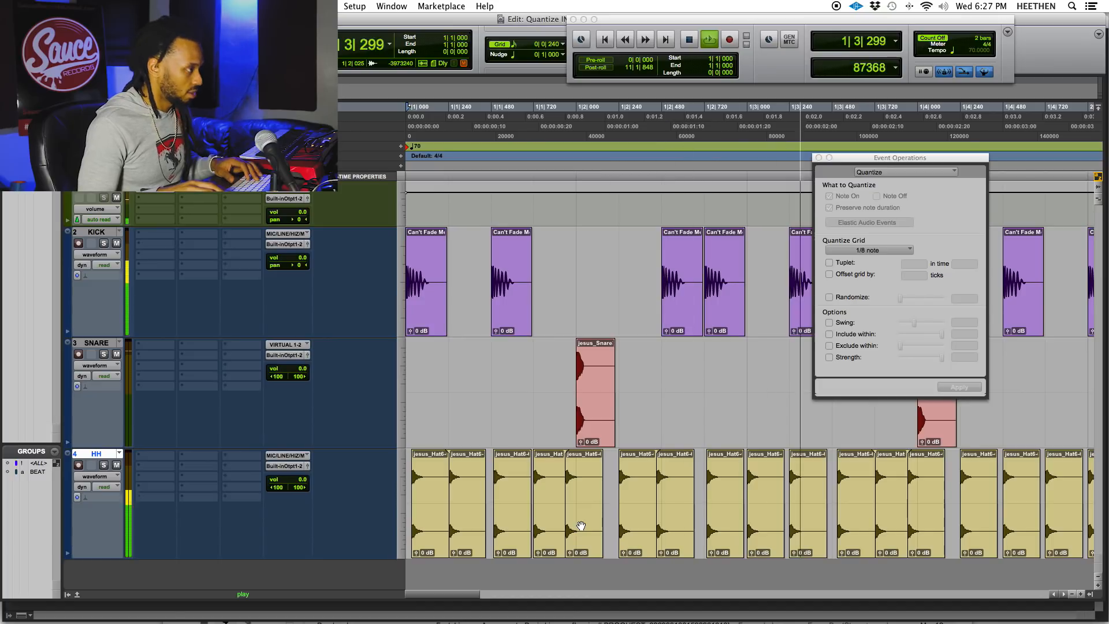
key("super+bracketleft")
key("space")
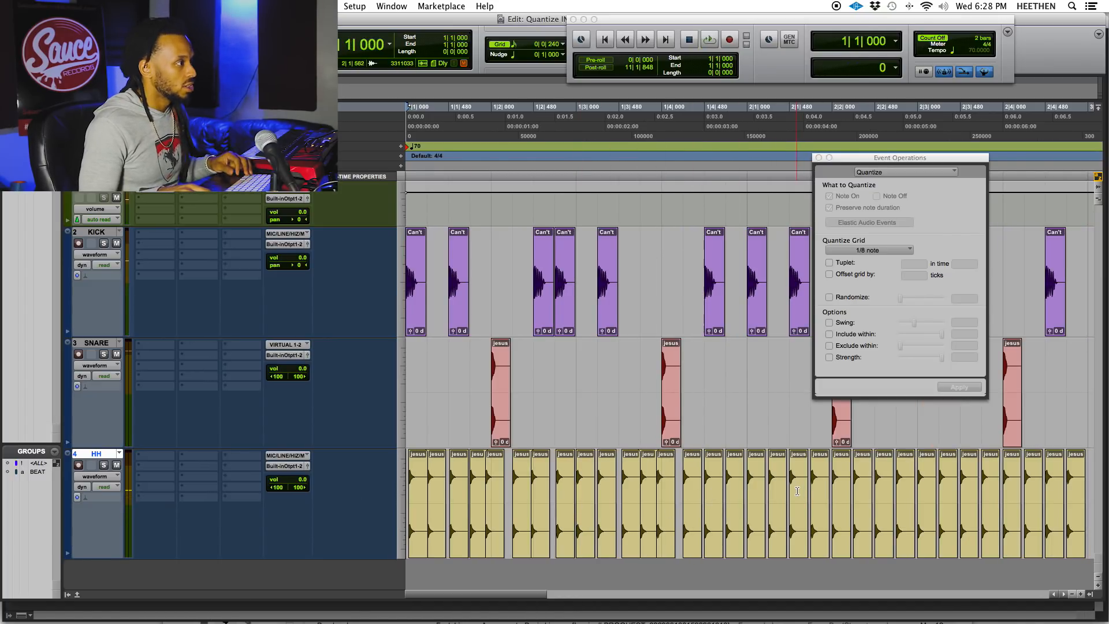
Step: Consolidate all the HH clips from 1|1|000 to 3|1|369 into a single clip
left_click_drag(788, 491, 417, 502)
key("super+bracketleft")
left_click(764, 478, "shift")
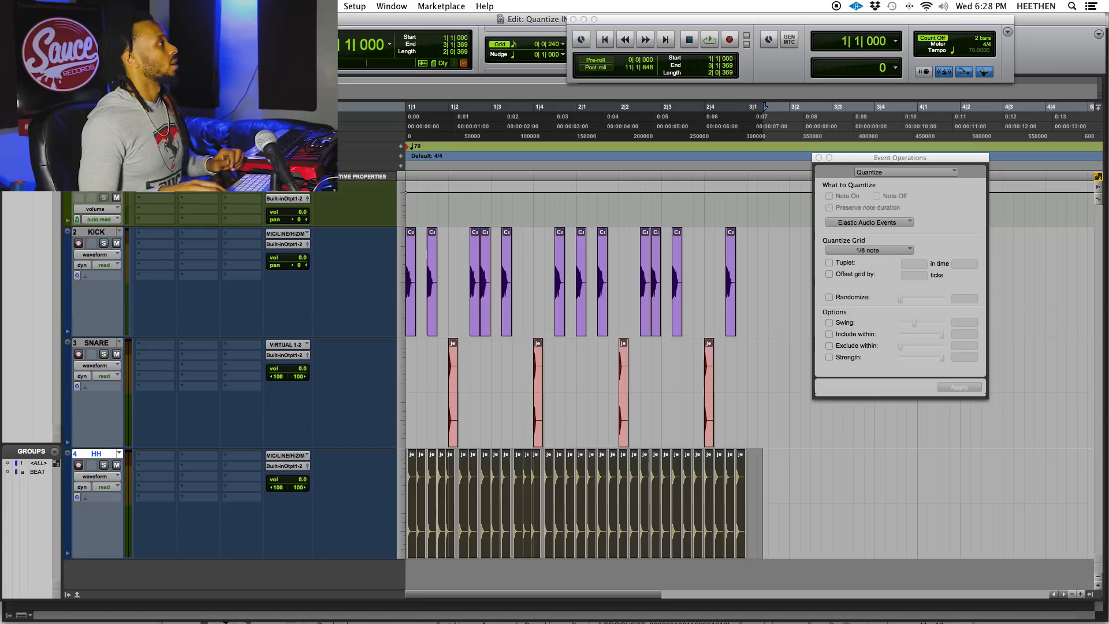
left_click(114, 6)
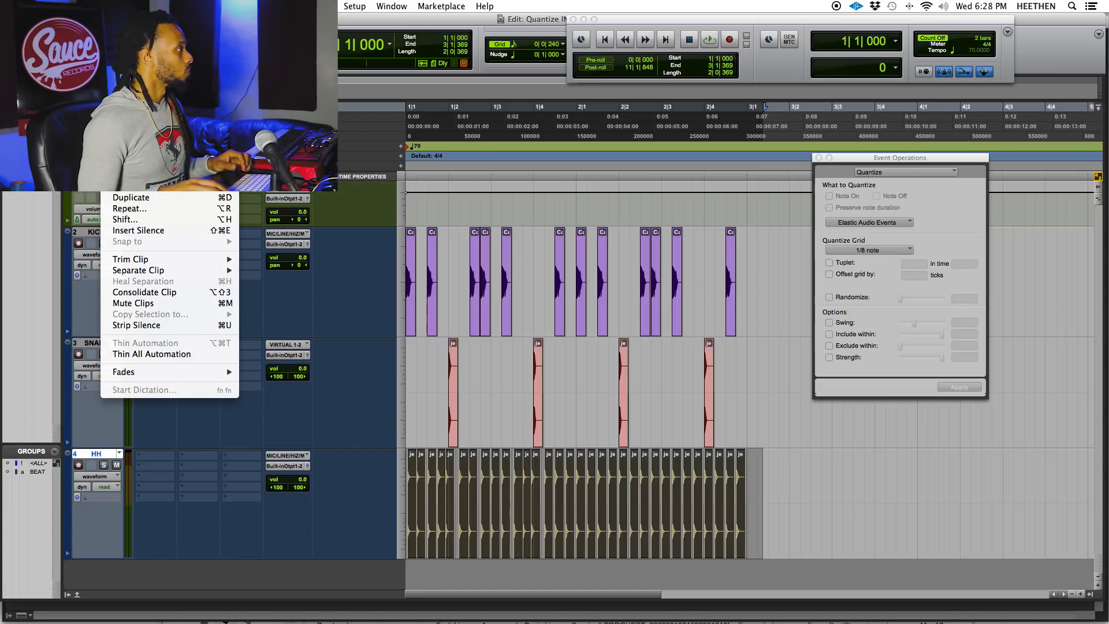
left_click(223, 292)
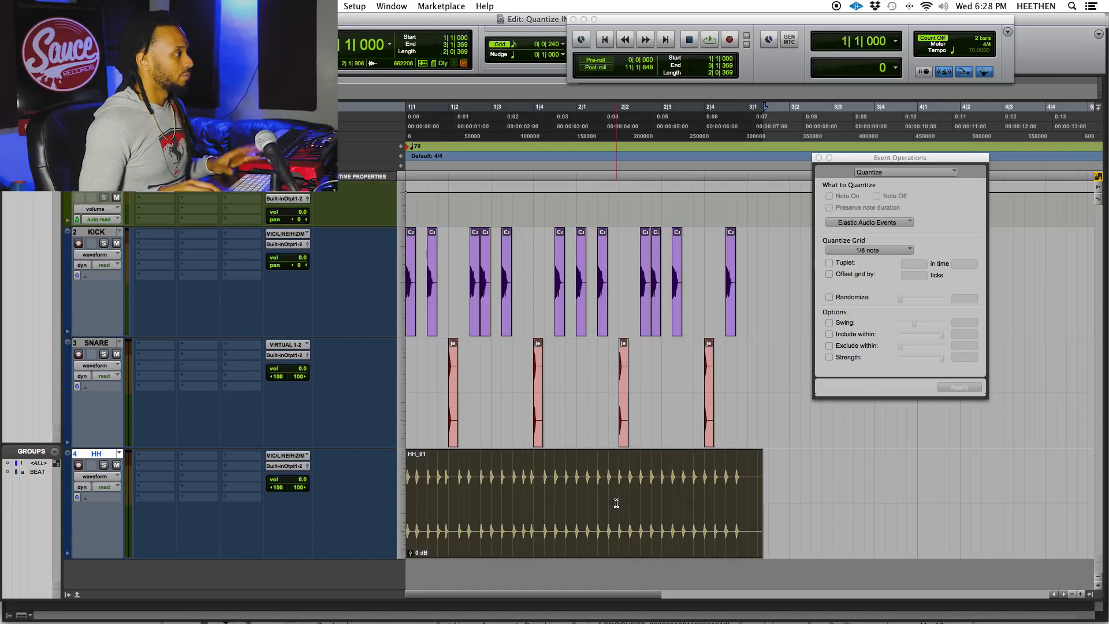
Step: Enable Rhythmic Elastic Audio on the HH track and switch its track view to warp
left_click(92, 498)
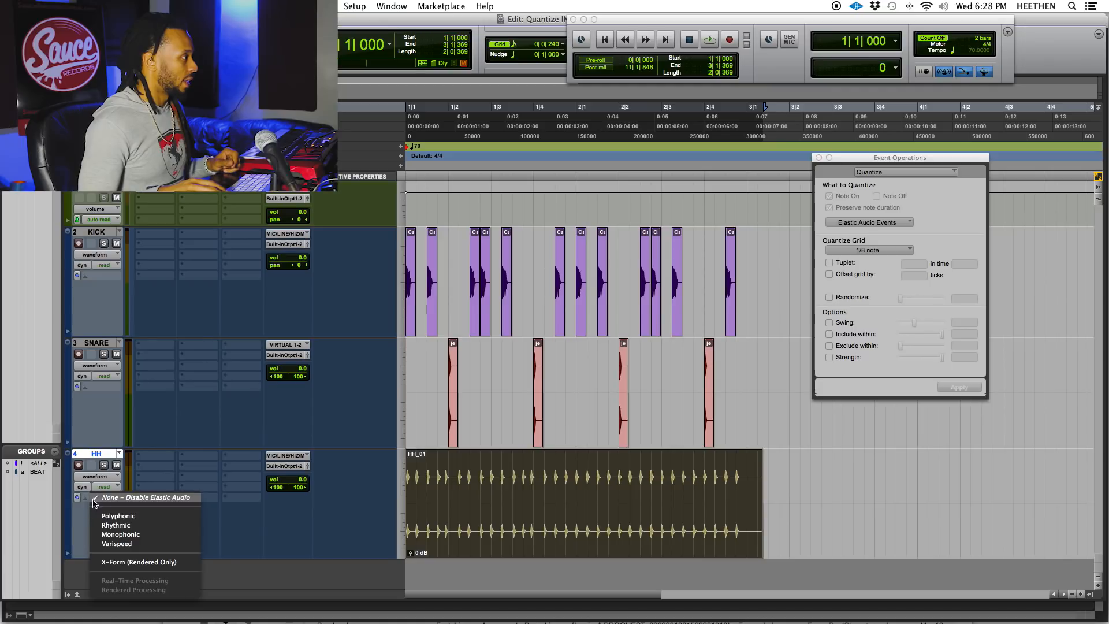
left_click(147, 526)
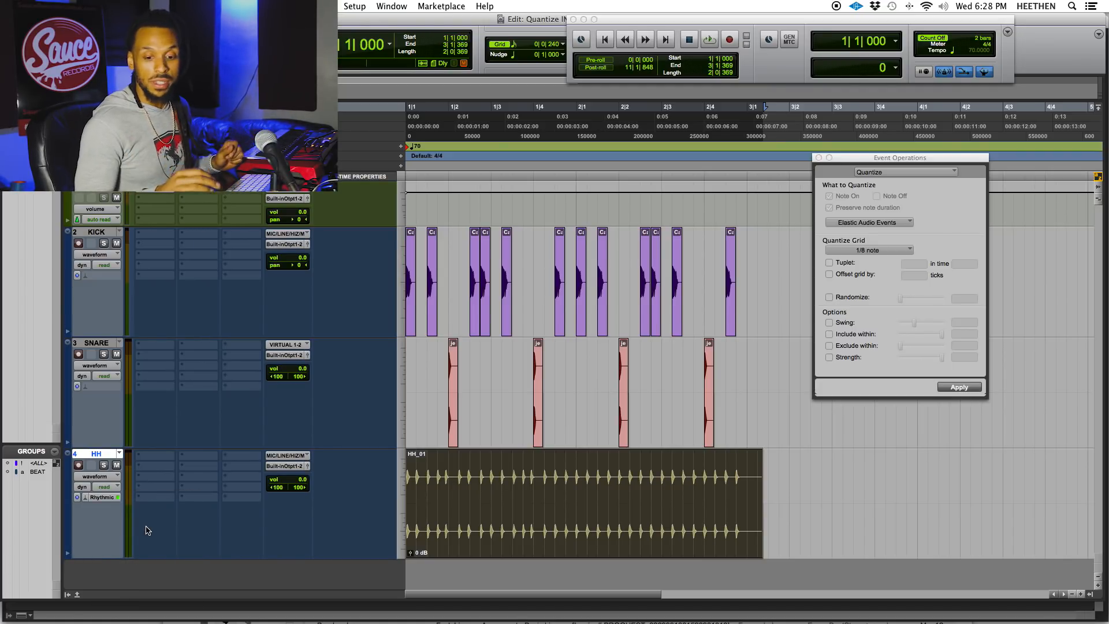
key("super+bracketright")
key("super+bracketright")
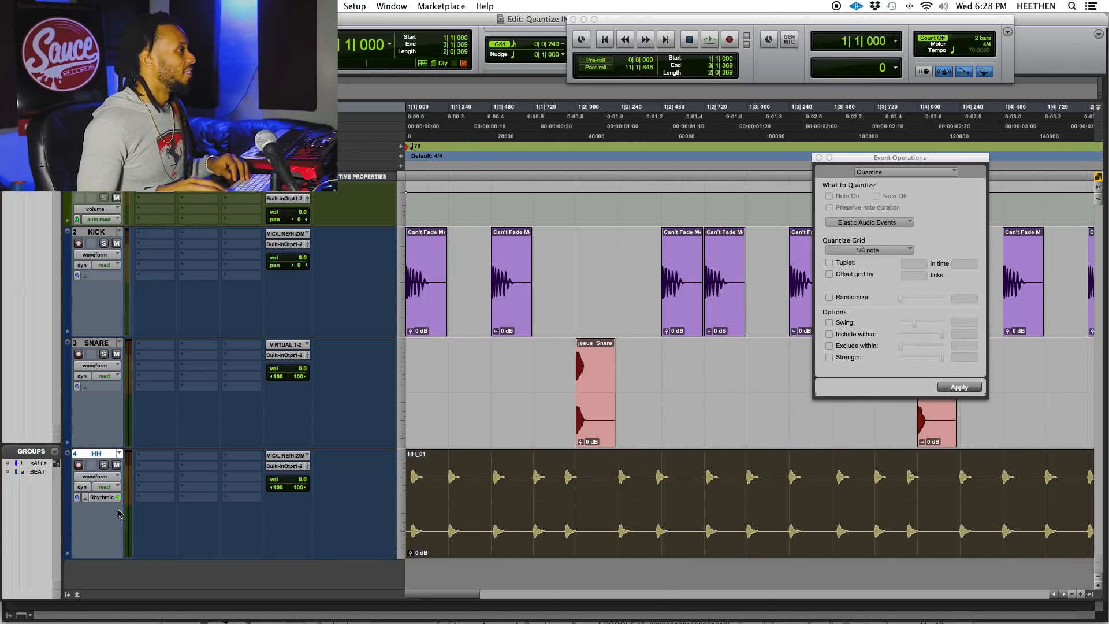
left_click(105, 479)
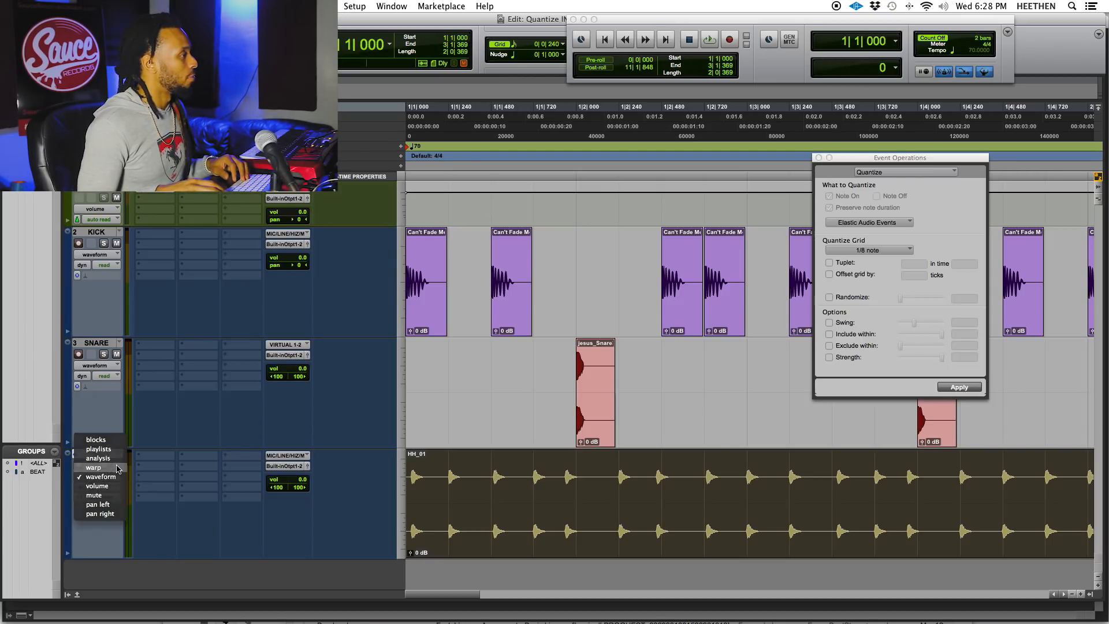
left_click(117, 470)
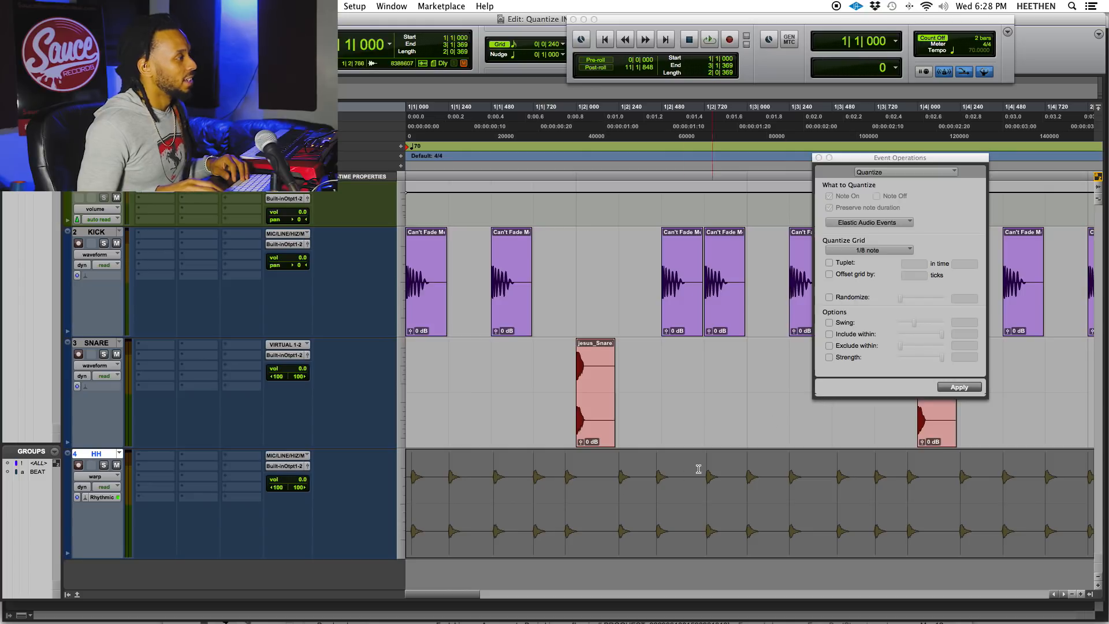
Step: Quantize the Elastic Audio events of the consolidated HH clip to a 1/8 note grid
key("super+bracketright")
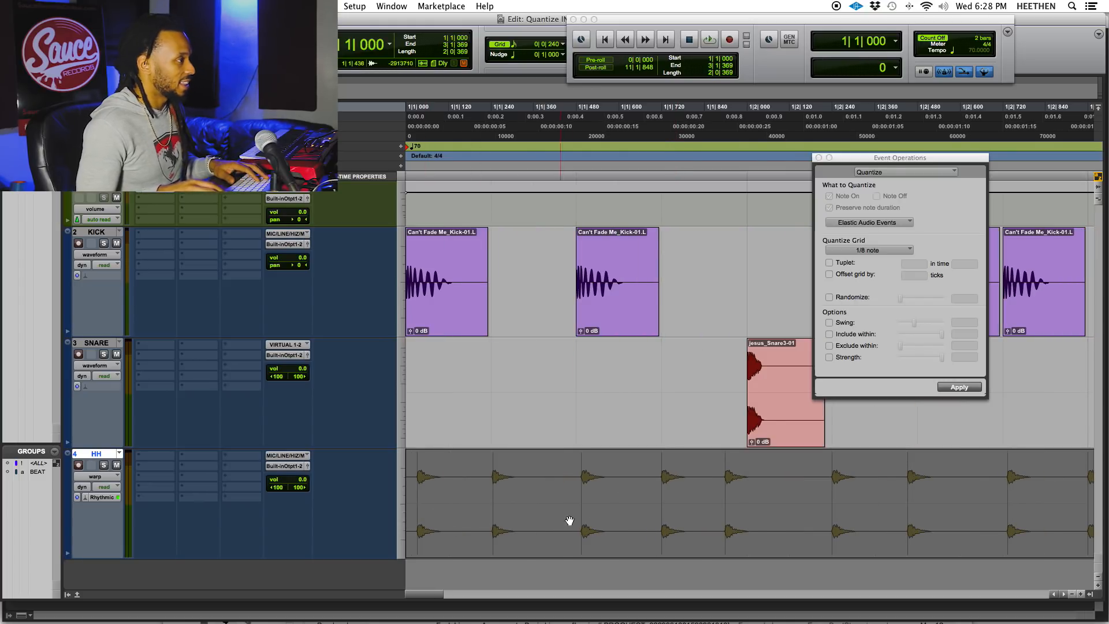
key("super+bracketleft")
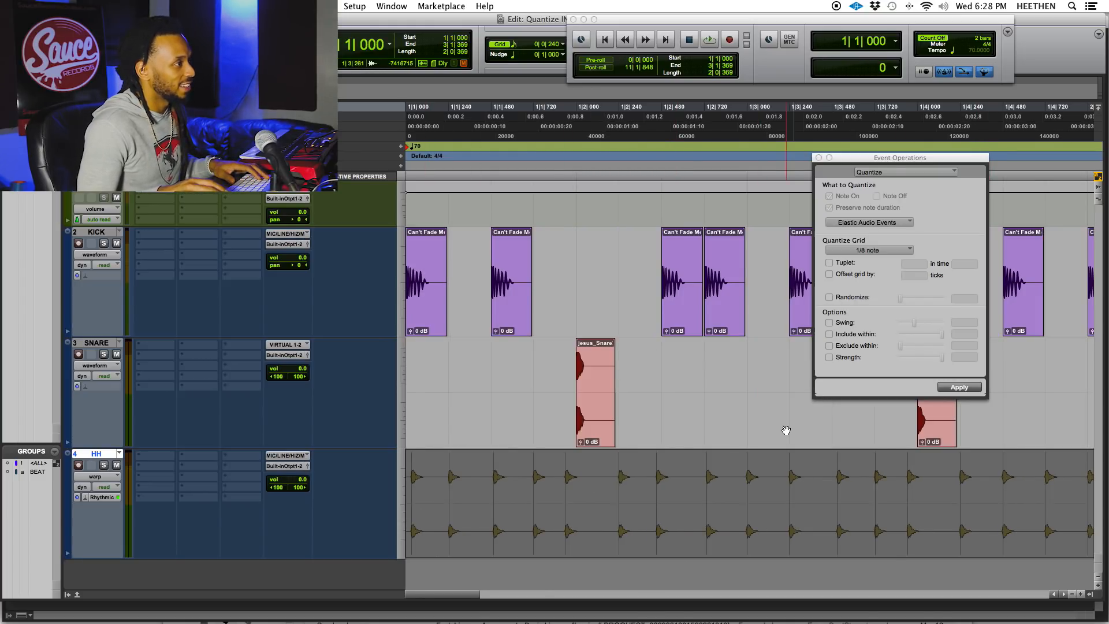
key("super+bracketleft")
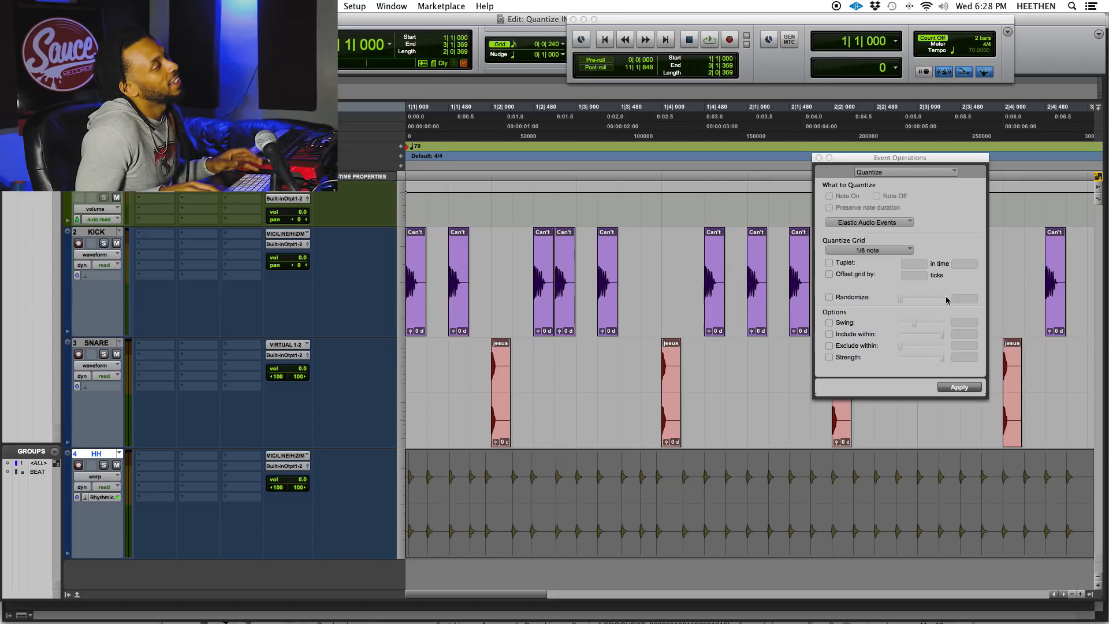
left_click(960, 388)
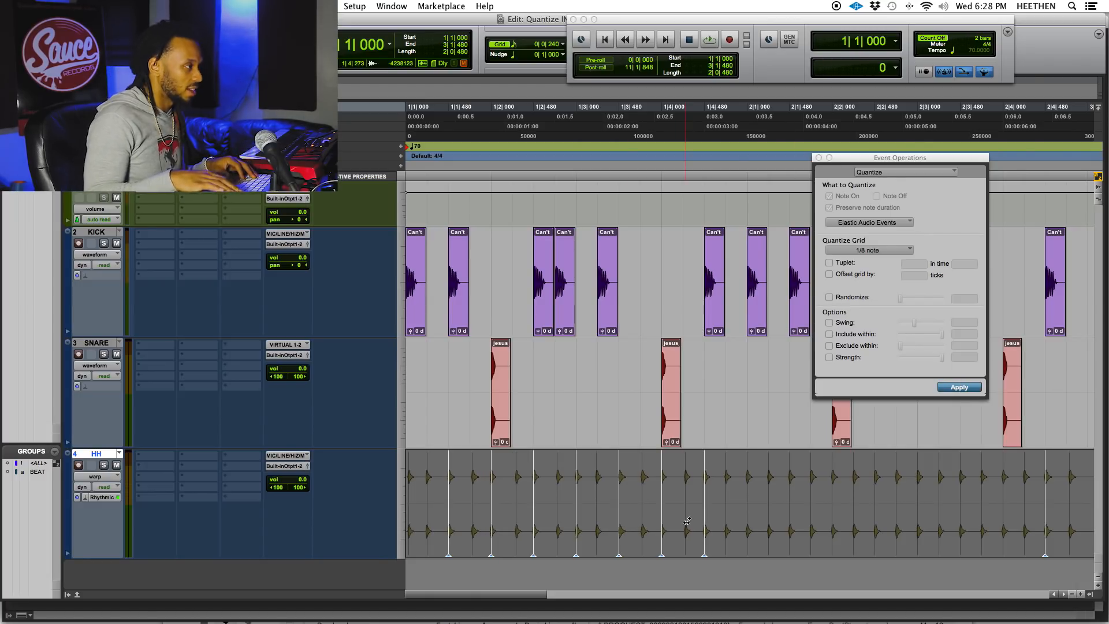
Step: Play the drums from the start to hear the 1/8 note quantization of the HH clip
key("Return")
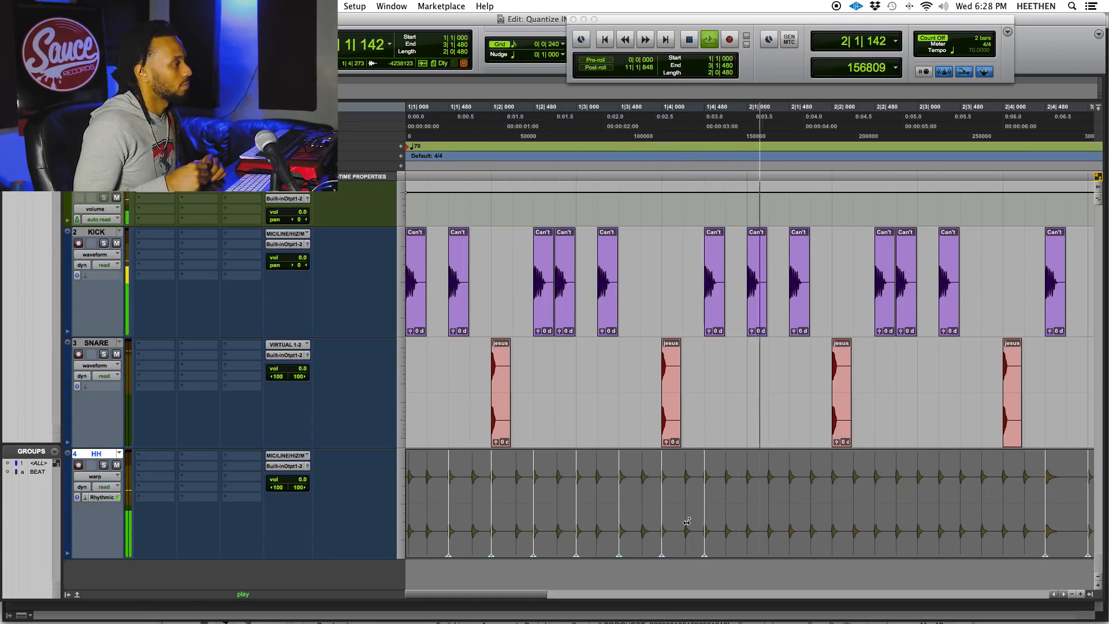
key("space")
key("Return")
key("space")
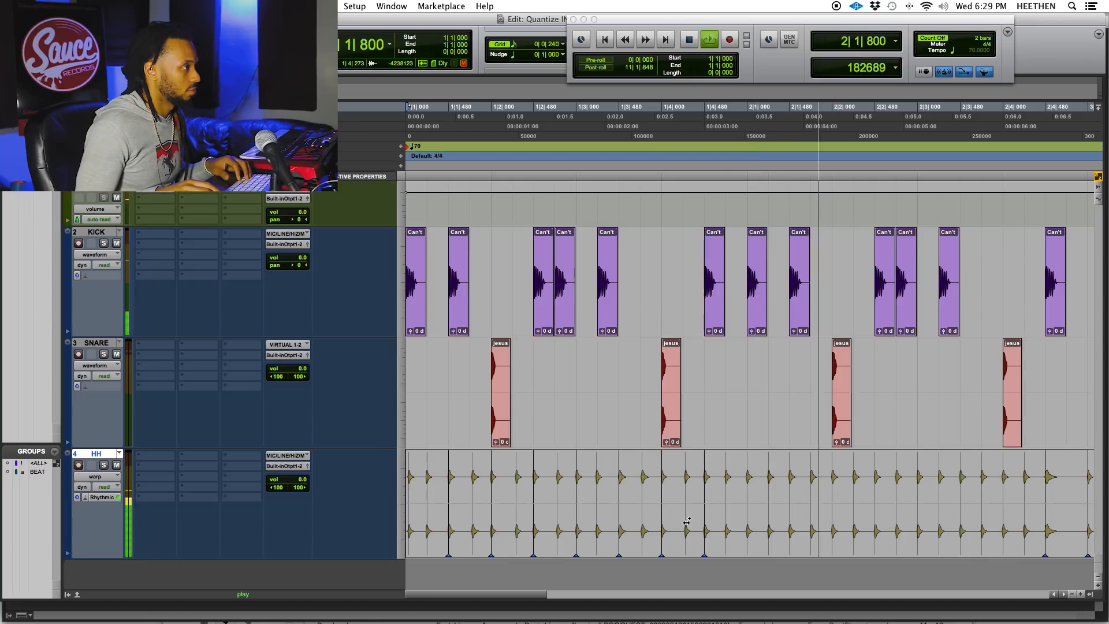
key("space")
Step: Select the opening of the HH clip from 1|1|000 to 1|1|150 and reopen the Quantize event operation
key("t")
key("t")
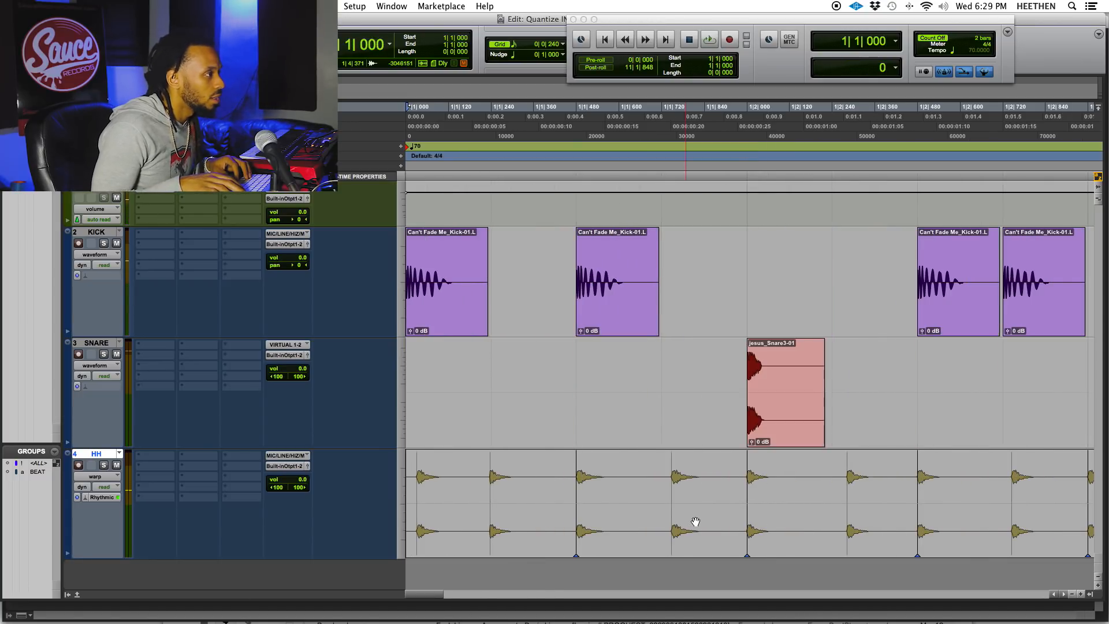
key("t")
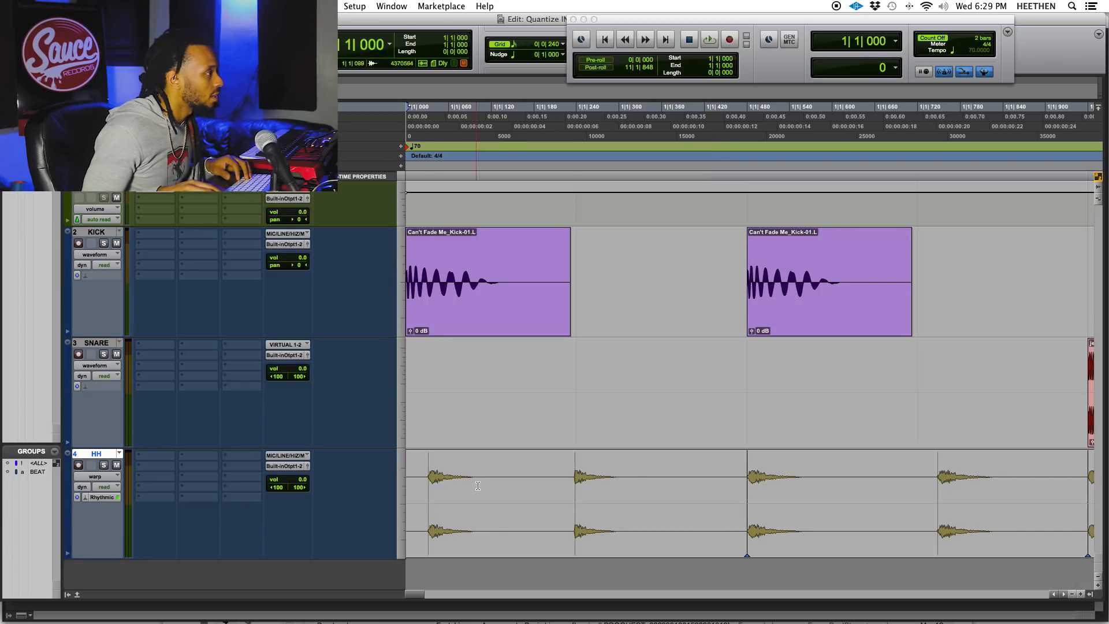
left_click_drag(512, 482, 347, 498)
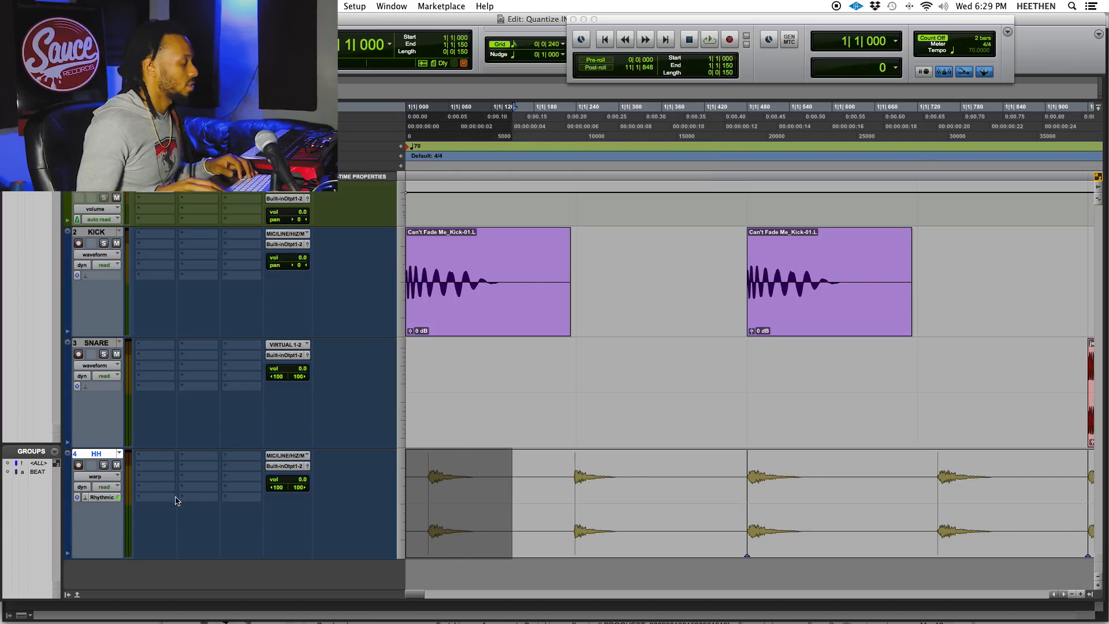
left_click(228, 7)
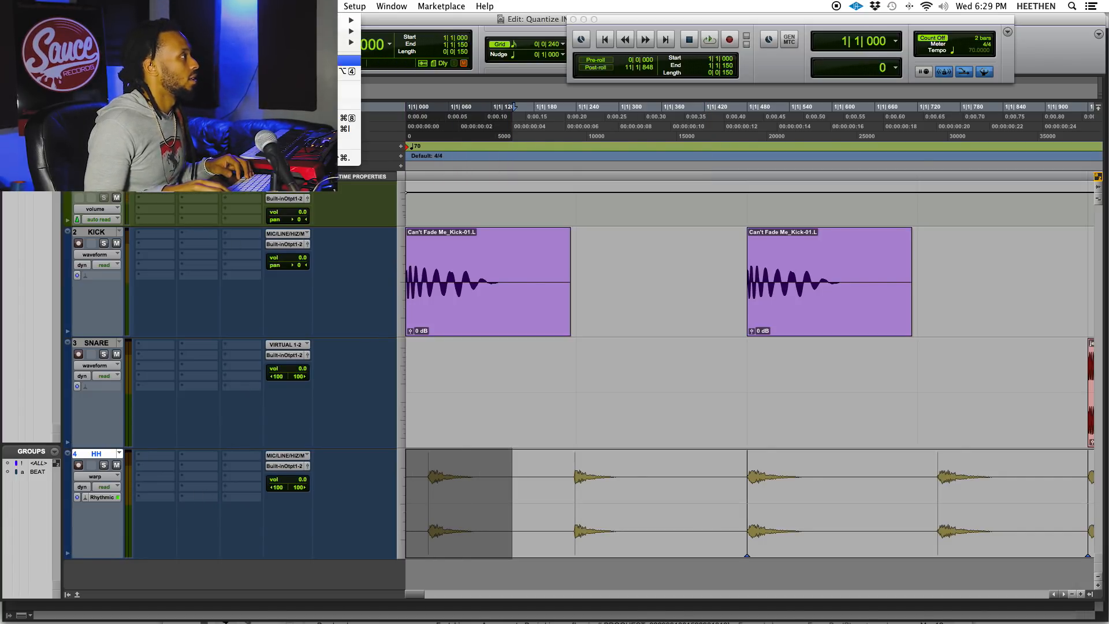
mouse_move(260, 42)
left_click(420, 60)
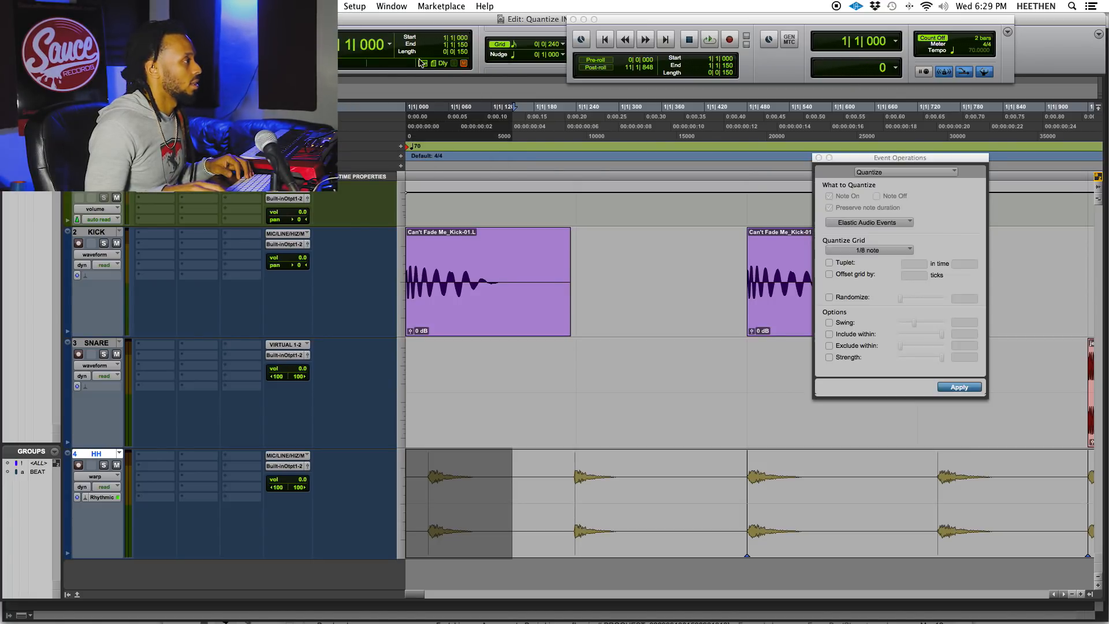
Step: Set the quantize grid to 1/16 note and apply it to the Elastic Audio events of the whole HH clip
left_click(855, 252)
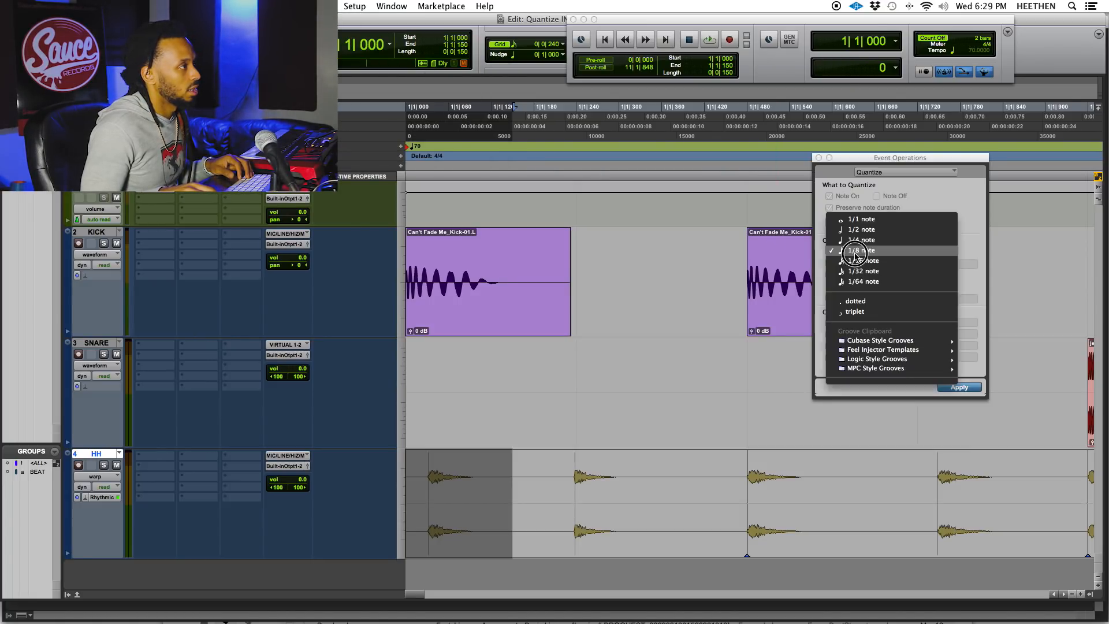
left_click(866, 260)
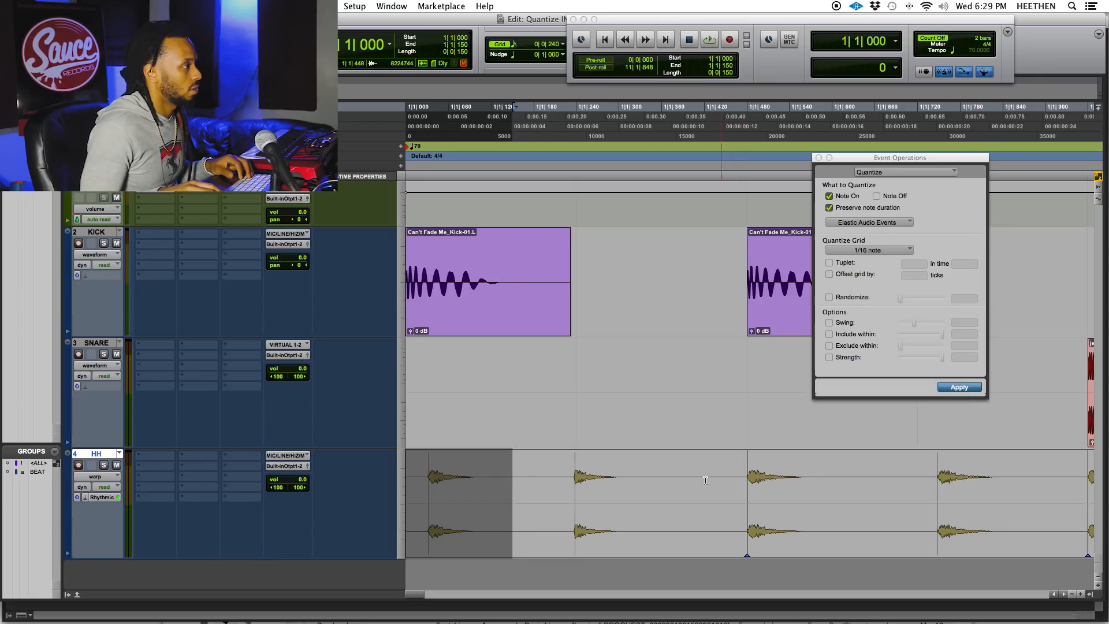
double_click(684, 481)
left_click(963, 387)
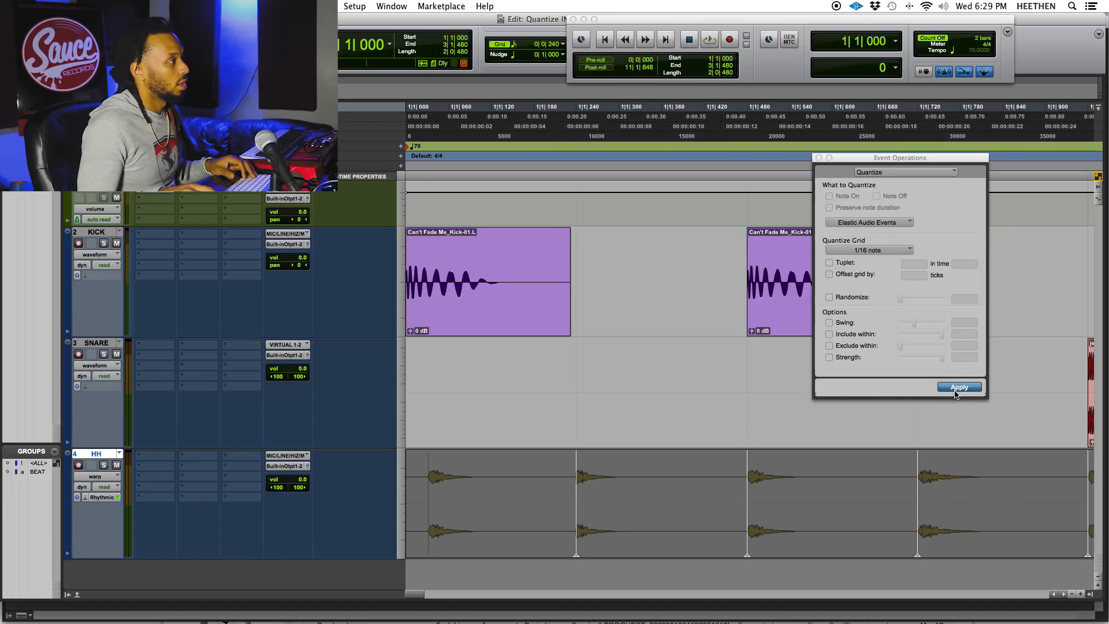
Step: Play back the drums from the start with the HH clip quantized to 1/16 notes
key("space")
key("super+bracketleft")
key("super+bracketleft")
key("super+bracketleft")
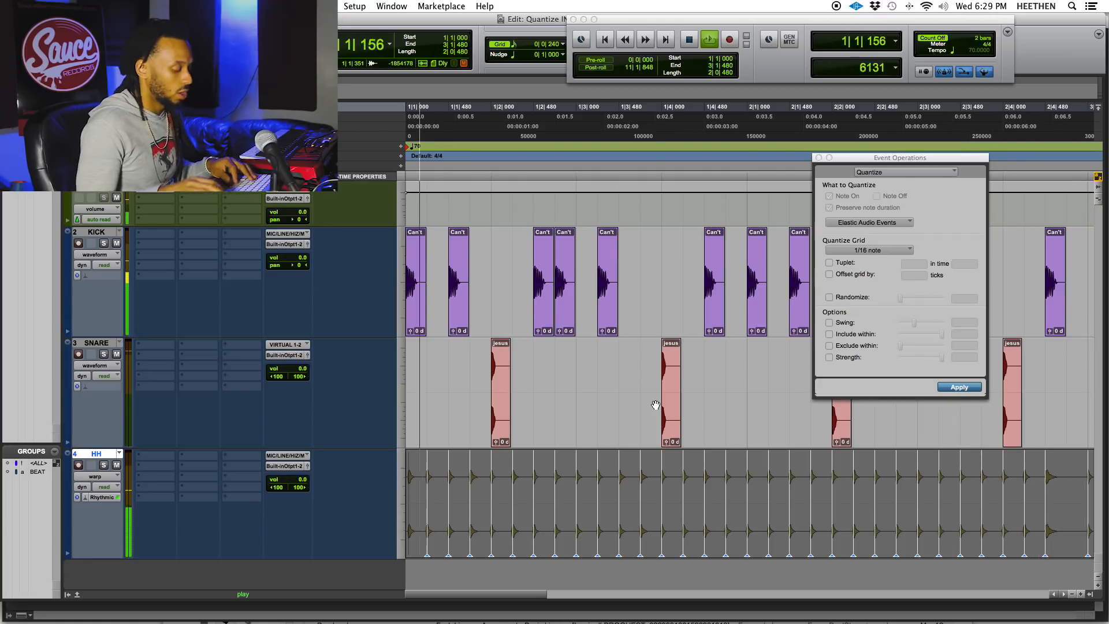
key("space")
key("space")
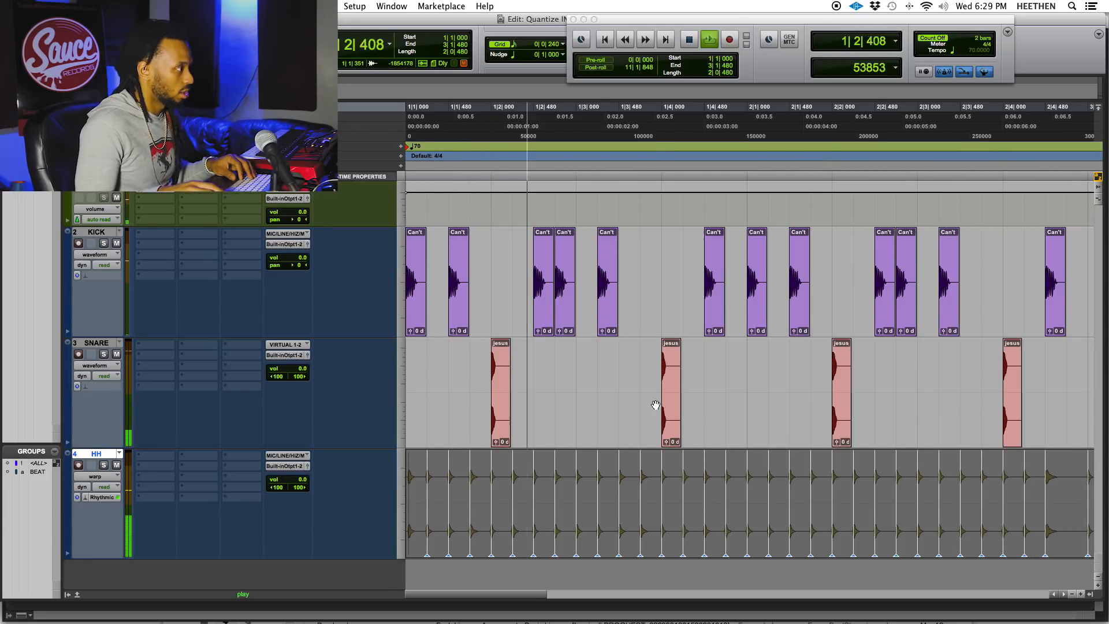